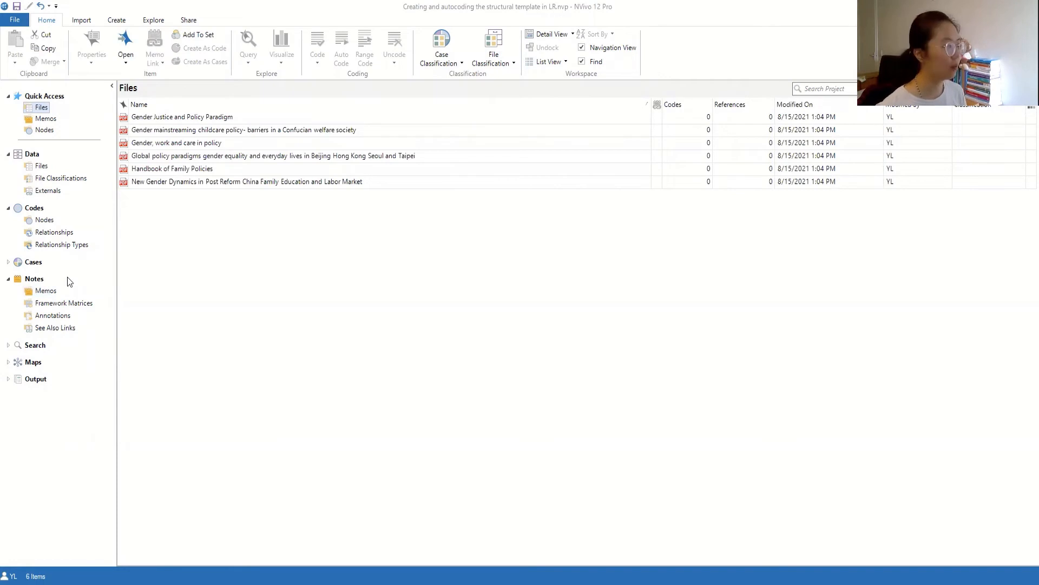
# - From the Memos list, add a new memo named 'analysis literature template'
pyautogui.click(56, 290)
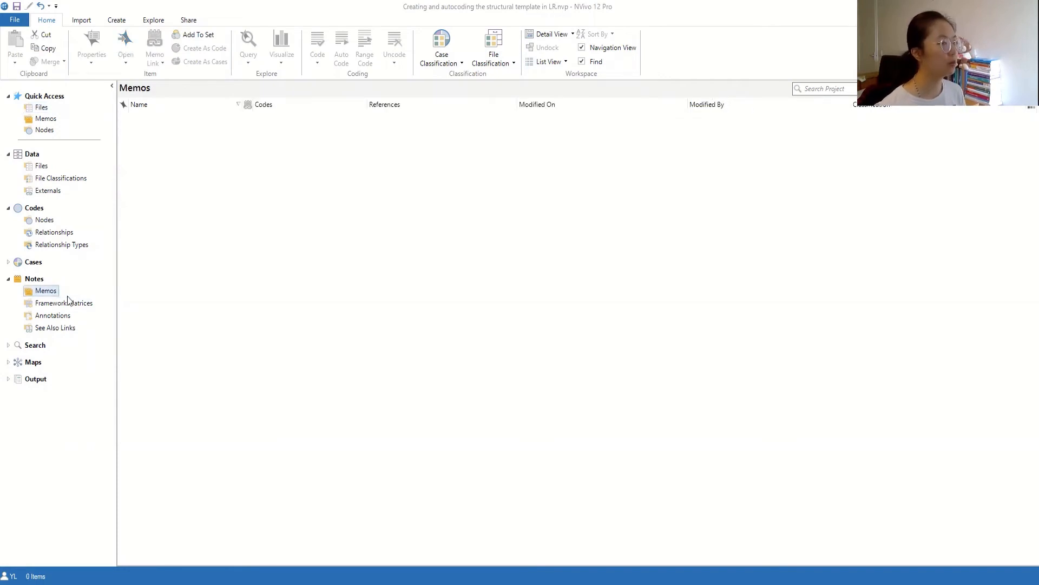
pyautogui.rightClick(46, 295)
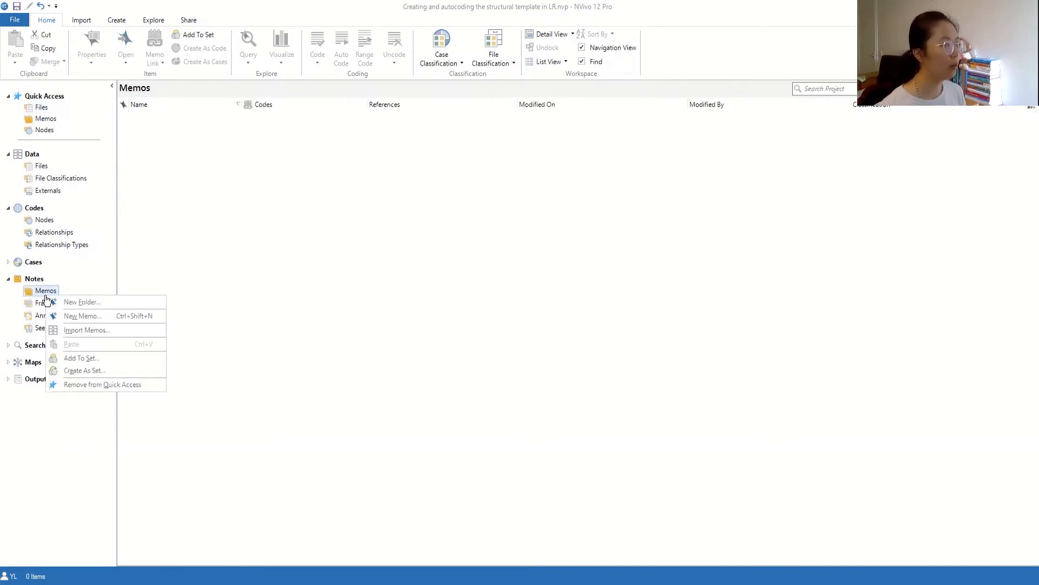
pyautogui.click(65, 317)
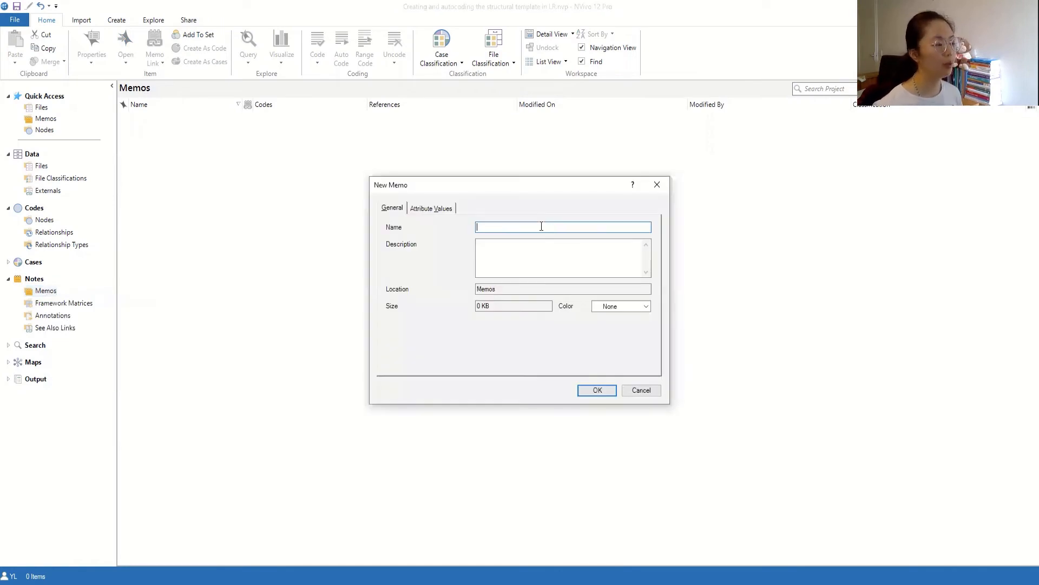
pyautogui.write('anal')
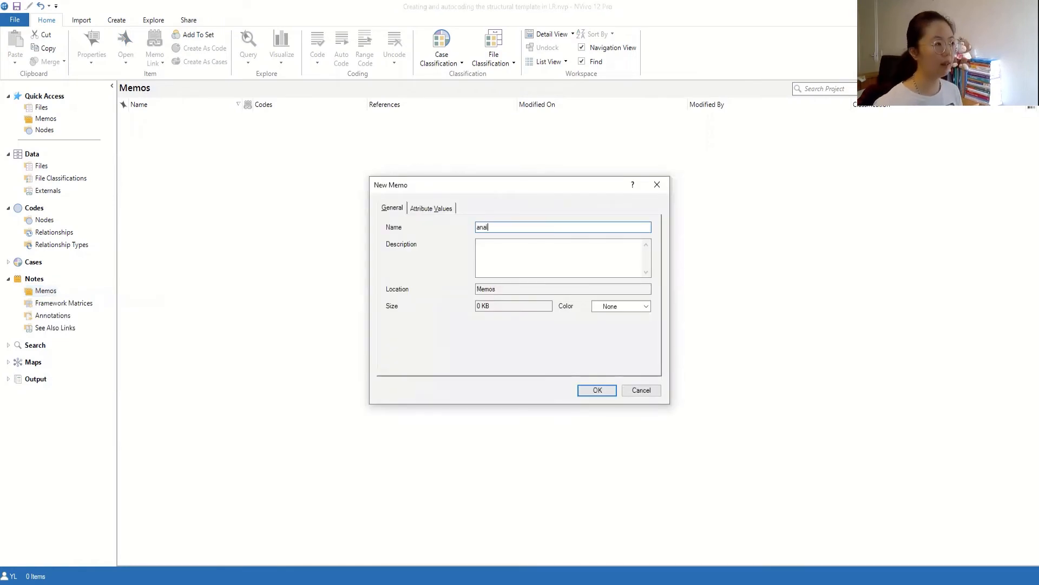
pyautogui.write('ysis literature ')
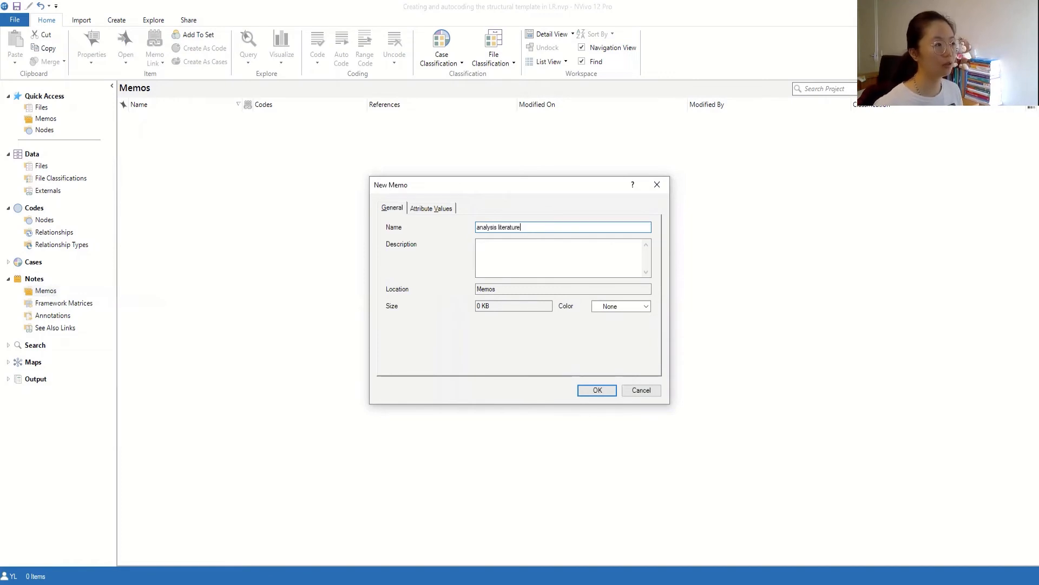
pyautogui.write('template')
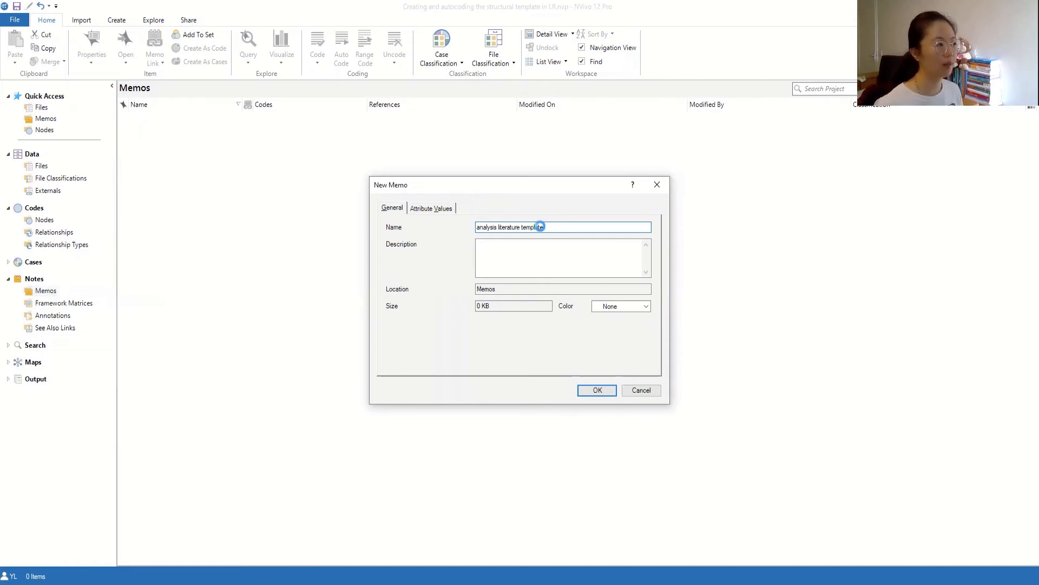
pyautogui.tripleClick(540, 227)
pyautogui.press('Return')
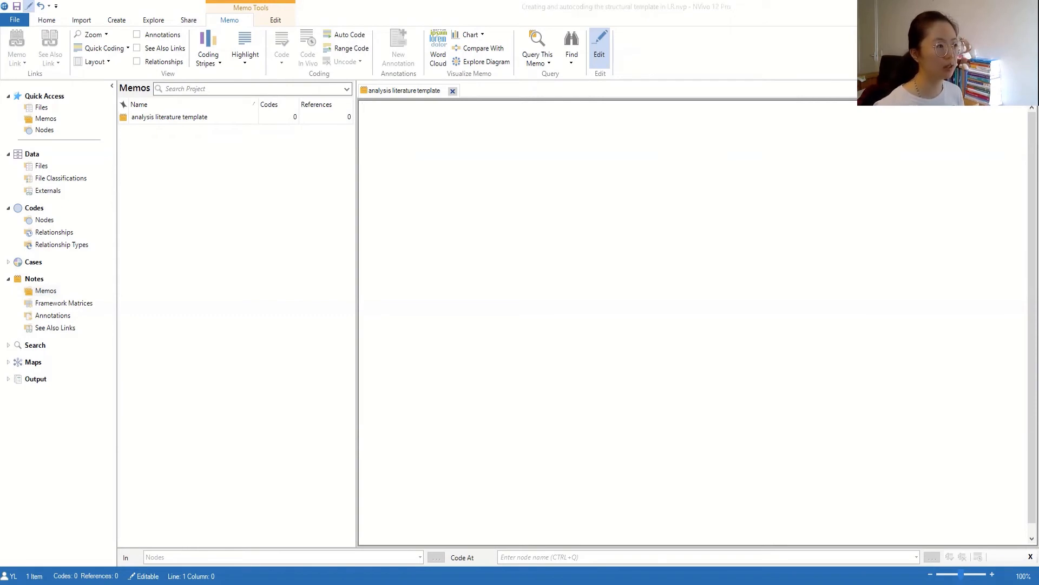
# - Paste the question template into the memo and title it 'literature reviewing template/questions'
pyautogui.rightClick(420, 182)
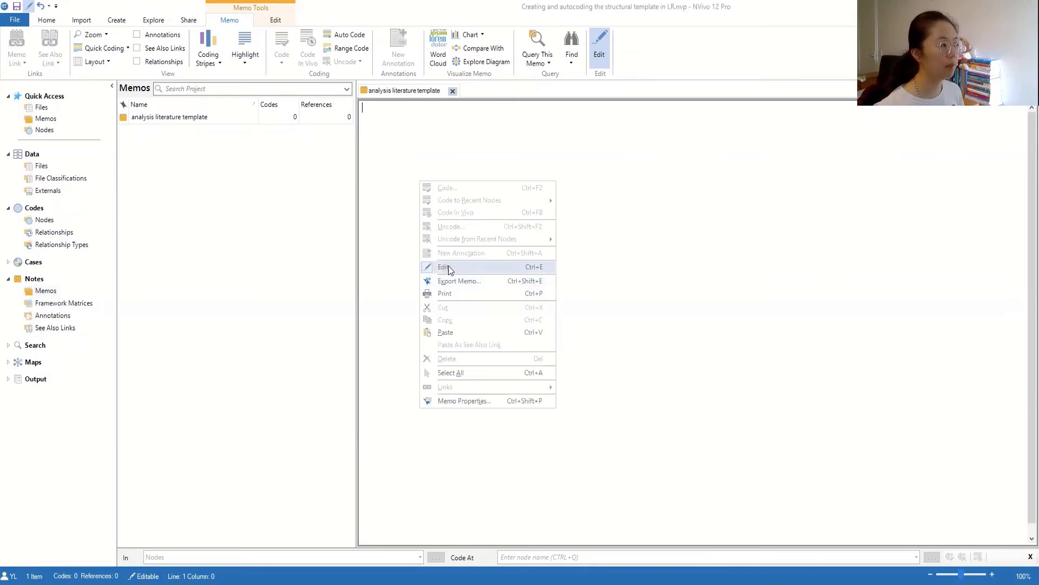
pyautogui.click(446, 333)
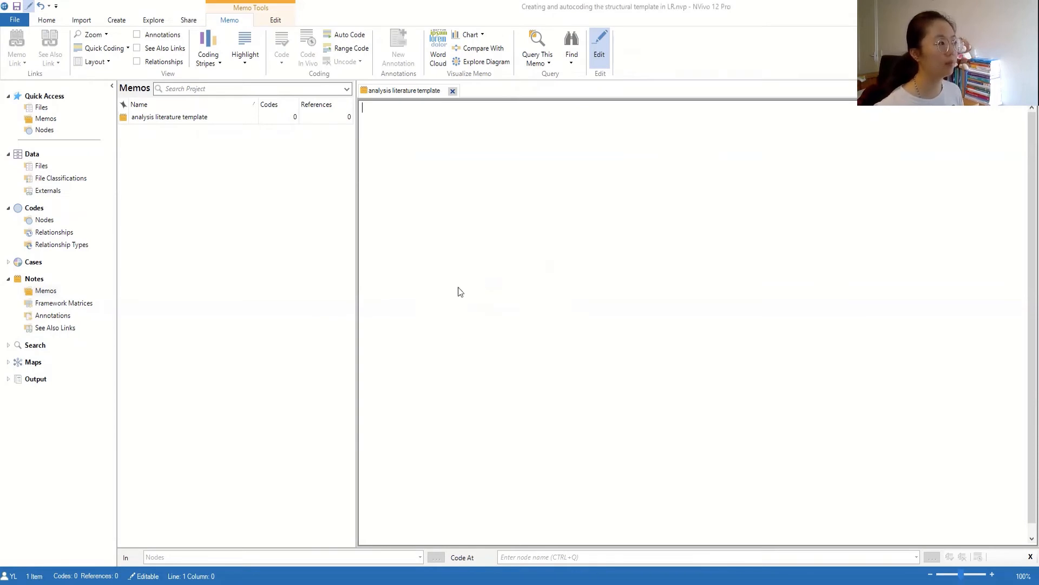
pyautogui.click(363, 109)
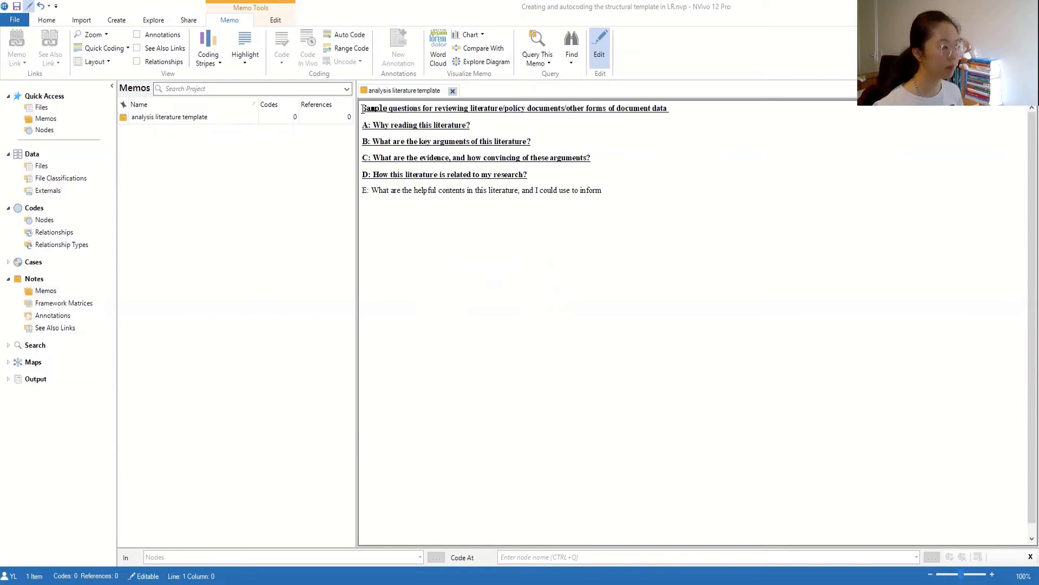
pyautogui.press('Return')
pyautogui.press('Return')
pyautogui.click(349, 106)
pyautogui.doubleClick(399, 112)
pyautogui.click(385, 113)
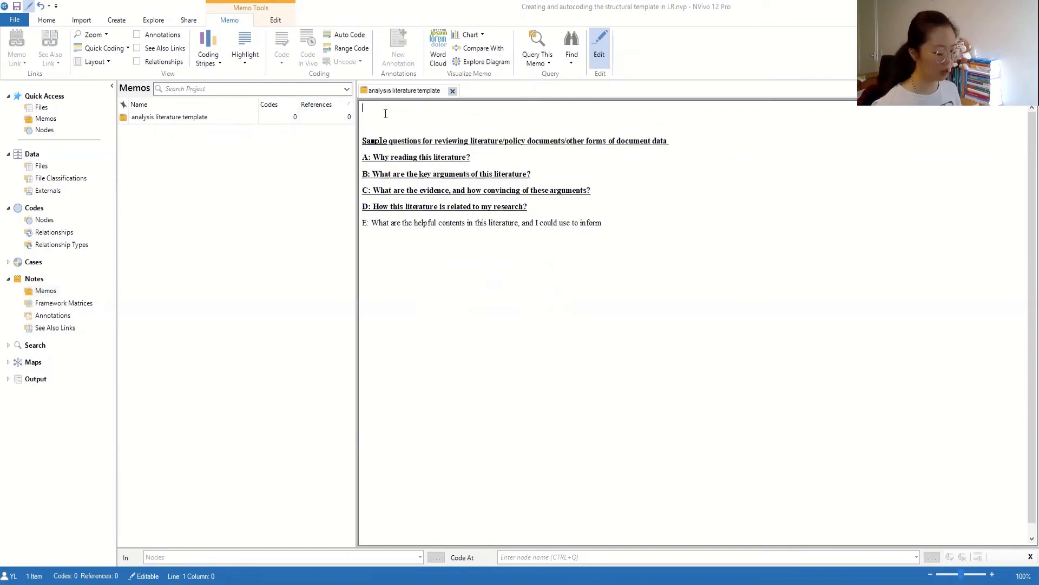
pyautogui.write('lite')
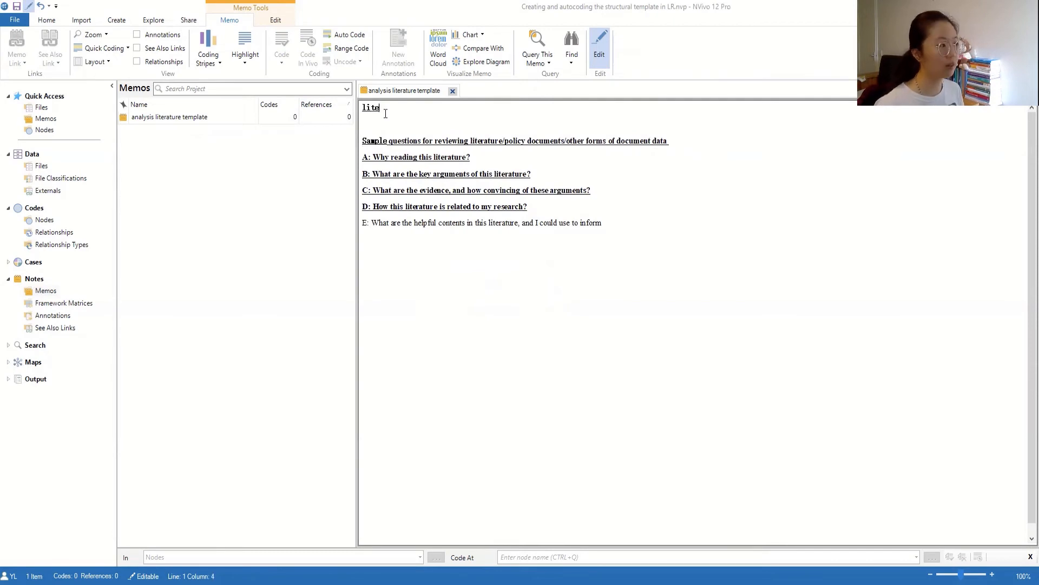
pyautogui.write('rature reviewi')
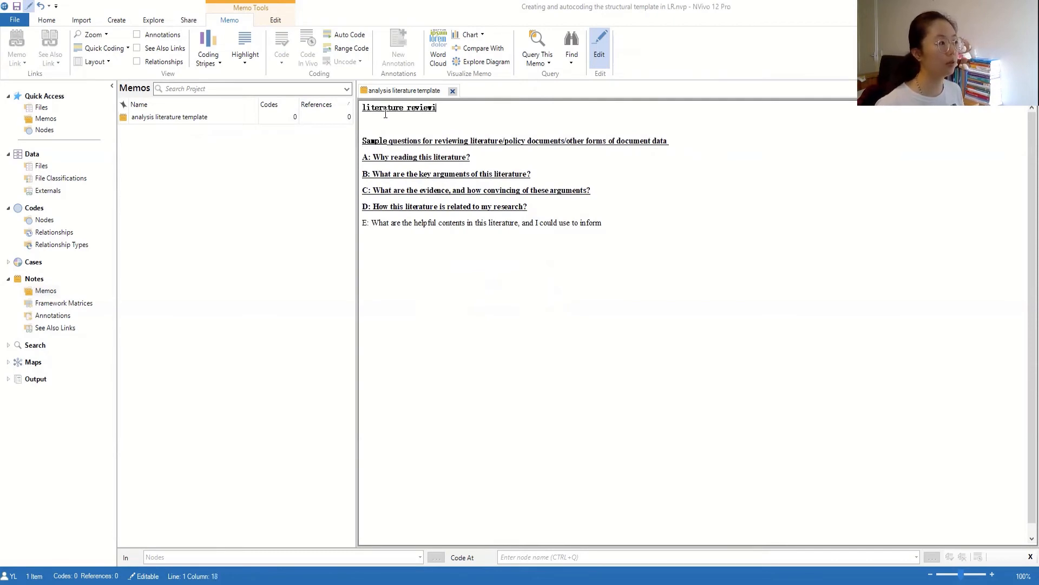
pyautogui.write('ng templ')
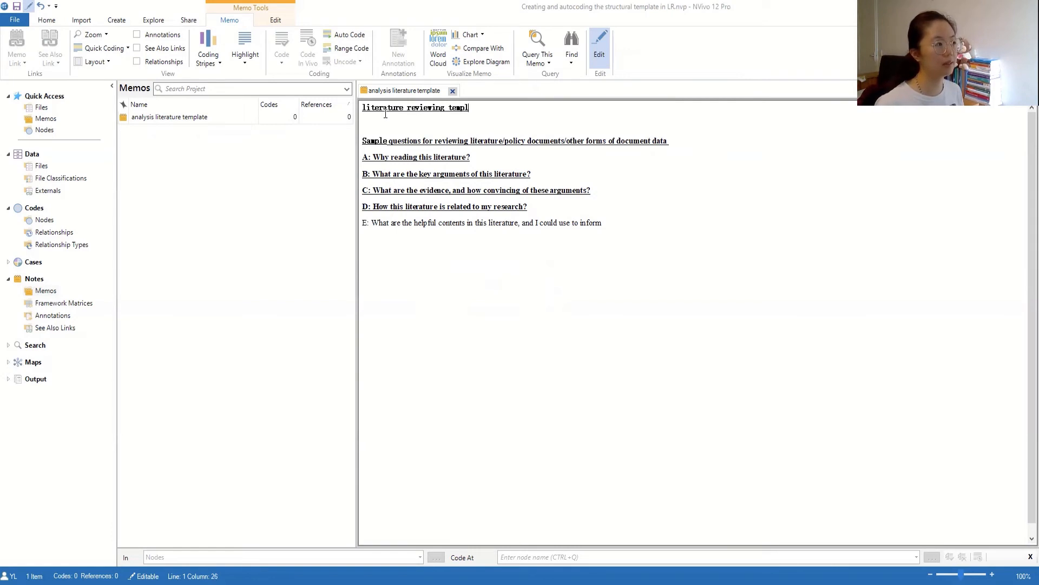
pyautogui.write('ate/questions-')
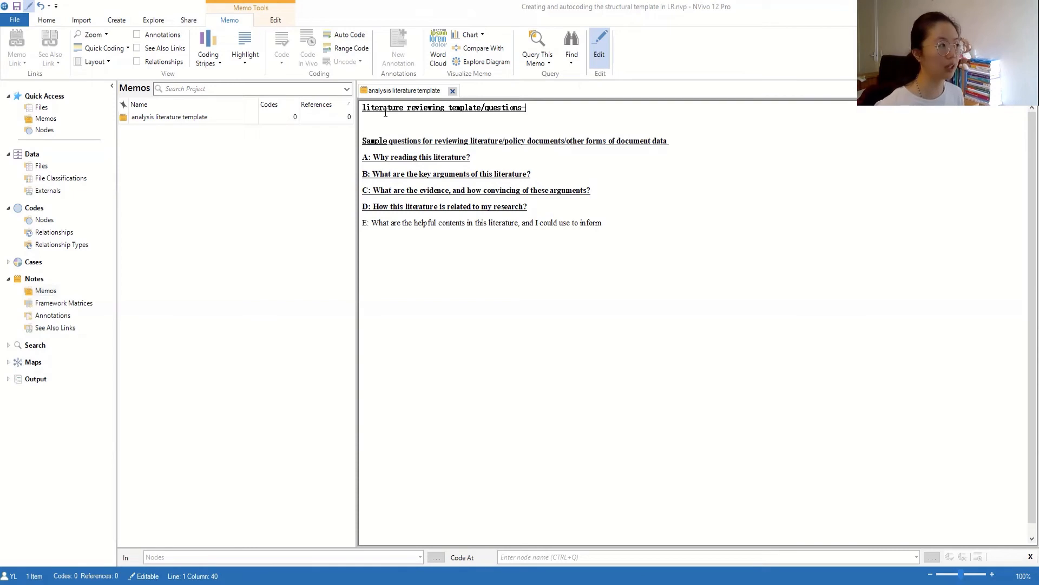
# - Remove the Sample questions line and add '?' after 'inform' in question E
pyautogui.tripleClick(482, 142)
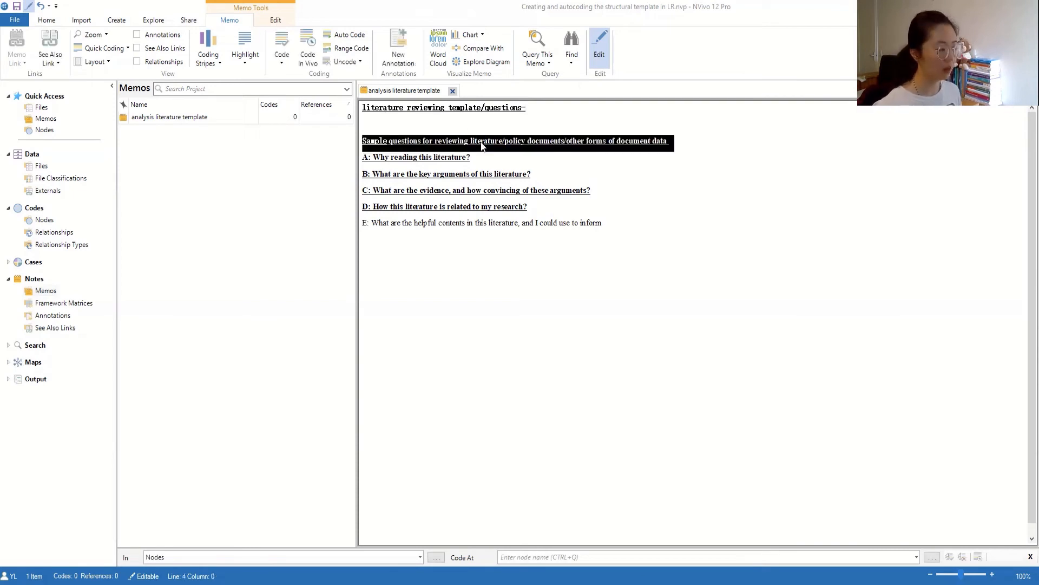
pyautogui.moveTo(709, 142); pyautogui.dragTo(354, 139)
pyautogui.press('Delete')
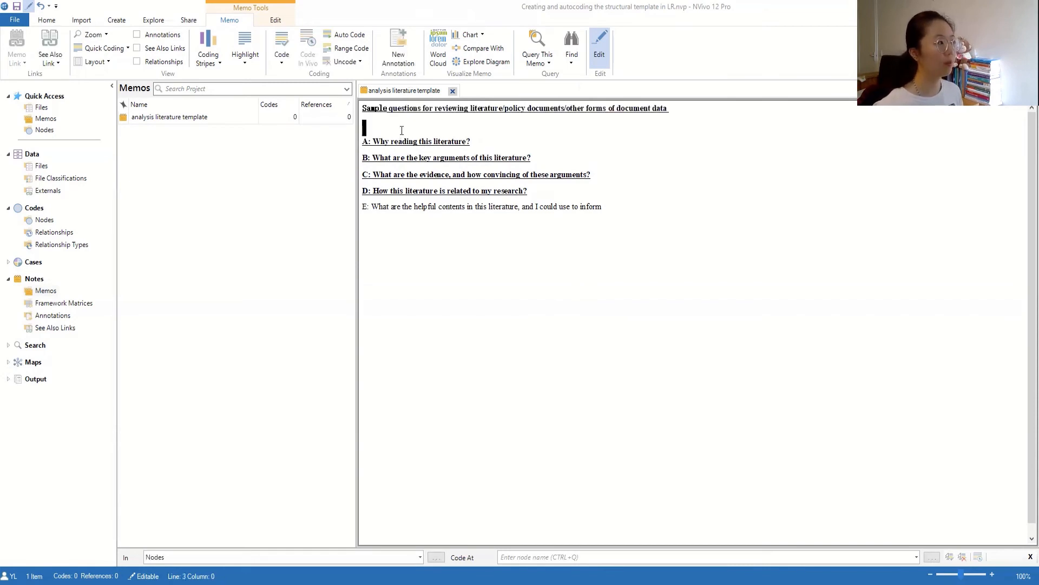
pyautogui.click(393, 191)
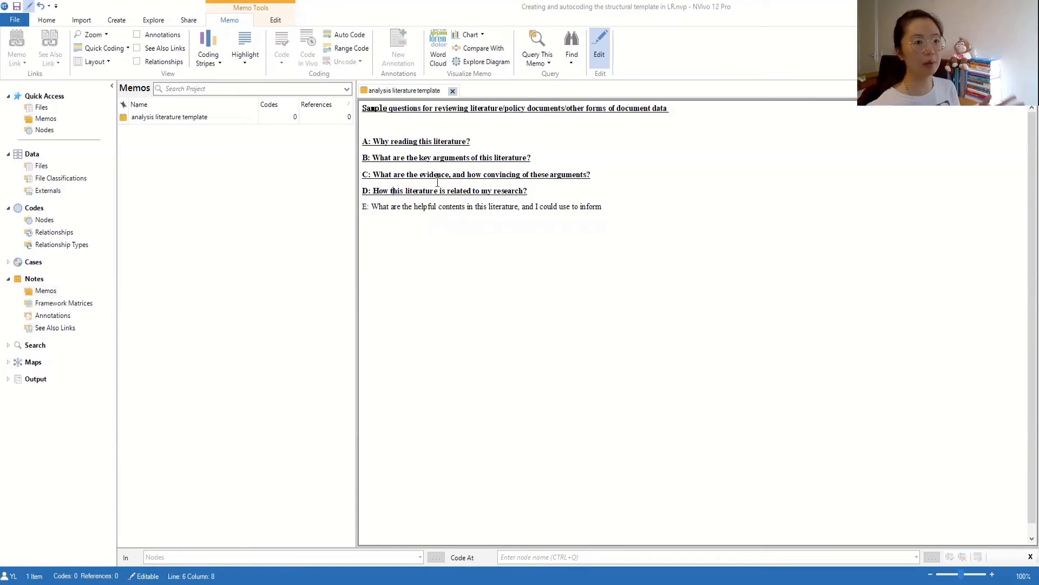
pyautogui.click(609, 207)
pyautogui.write('?')
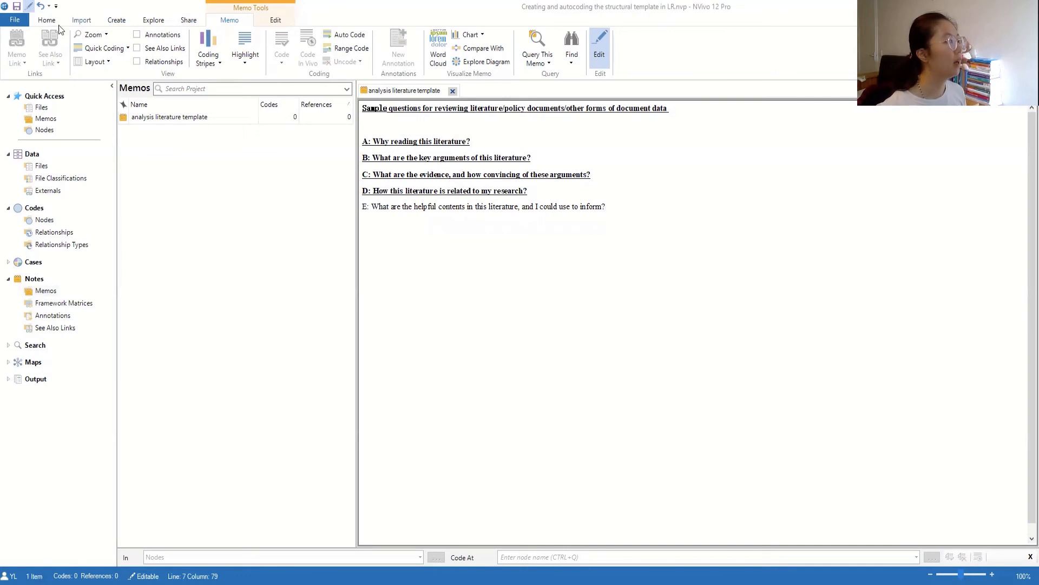
# - Switch the memo to read-only, then back to edit mode through the right-click Edit command
pyautogui.click(467, 175)
pyautogui.moveTo(605, 208); pyautogui.dragTo(362, 142)
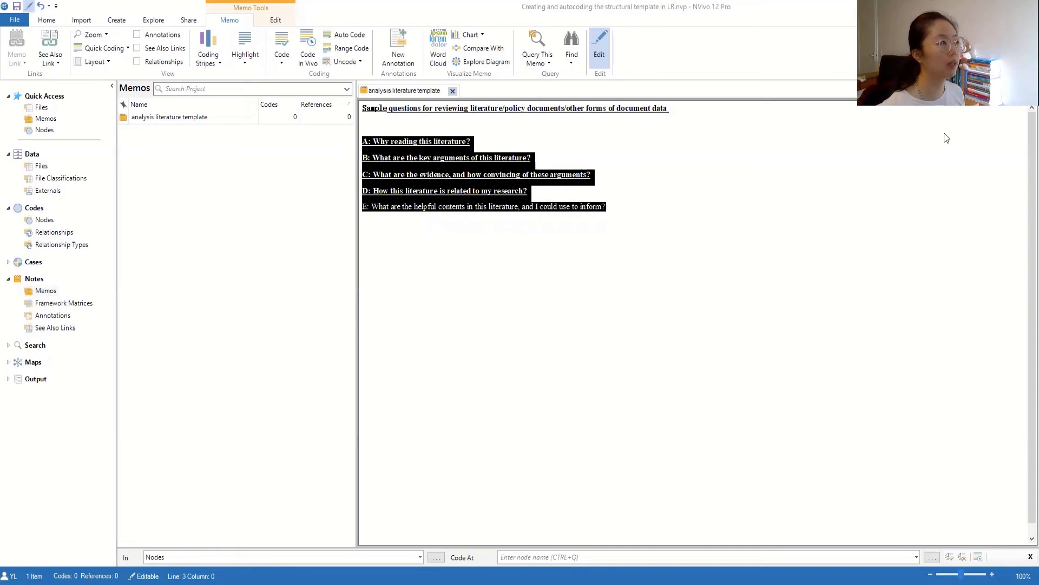
pyautogui.click(599, 49)
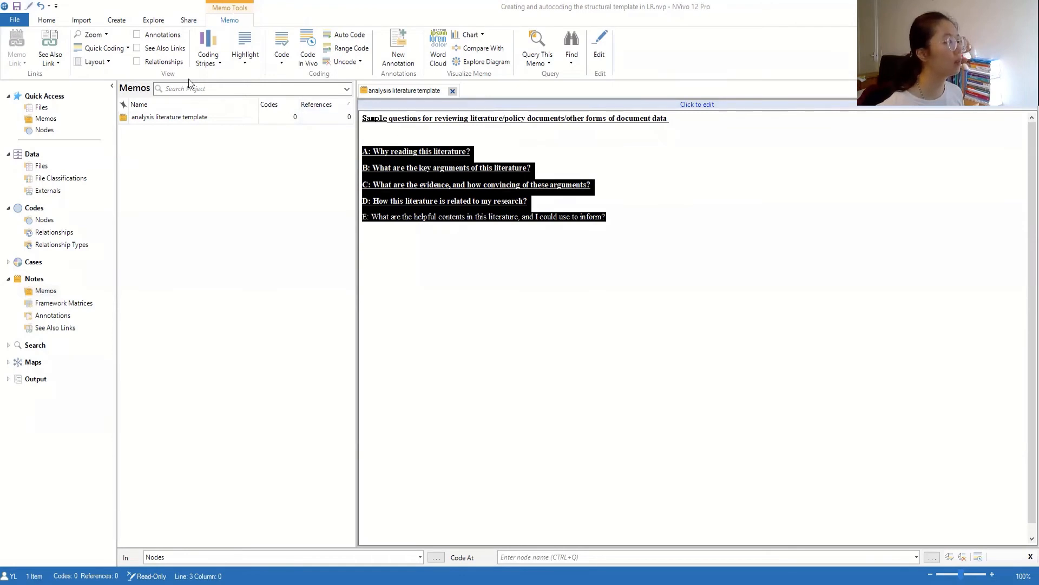
pyautogui.scroll(5, 124, 25)
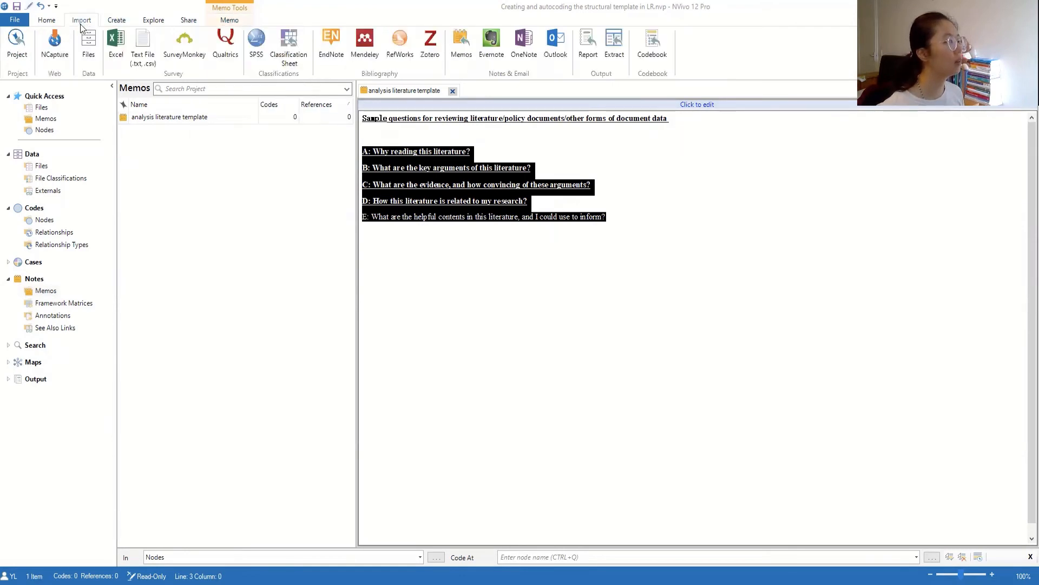
pyautogui.moveTo(626, 242); pyautogui.dragTo(346, 137)
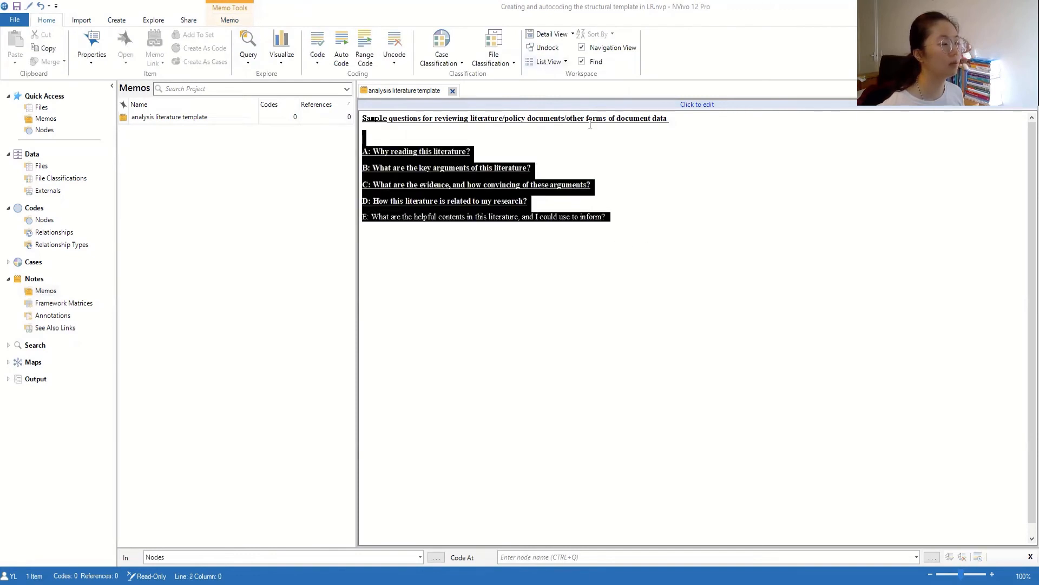
pyautogui.click(389, 170)
pyautogui.rightClick(389, 171)
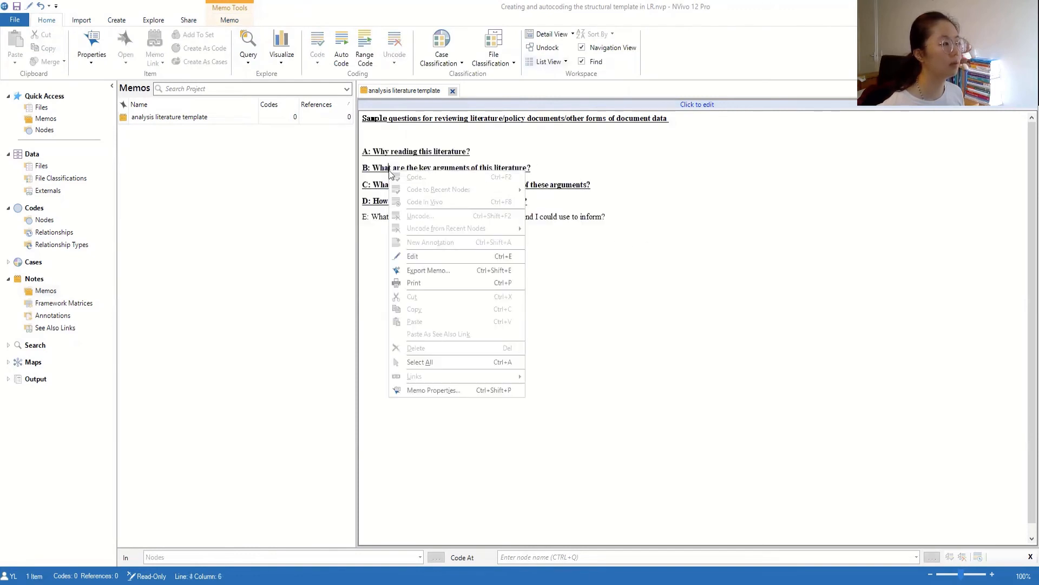
pyautogui.click(442, 250)
# - Show the memo's formatting styles and select questions A through E
pyautogui.click(570, 207)
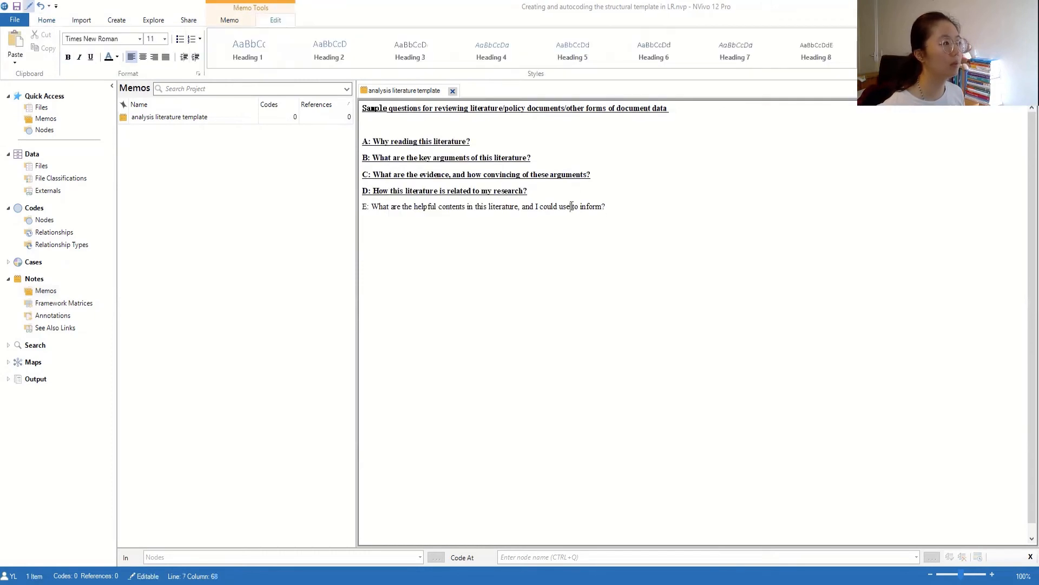
pyautogui.click(616, 219)
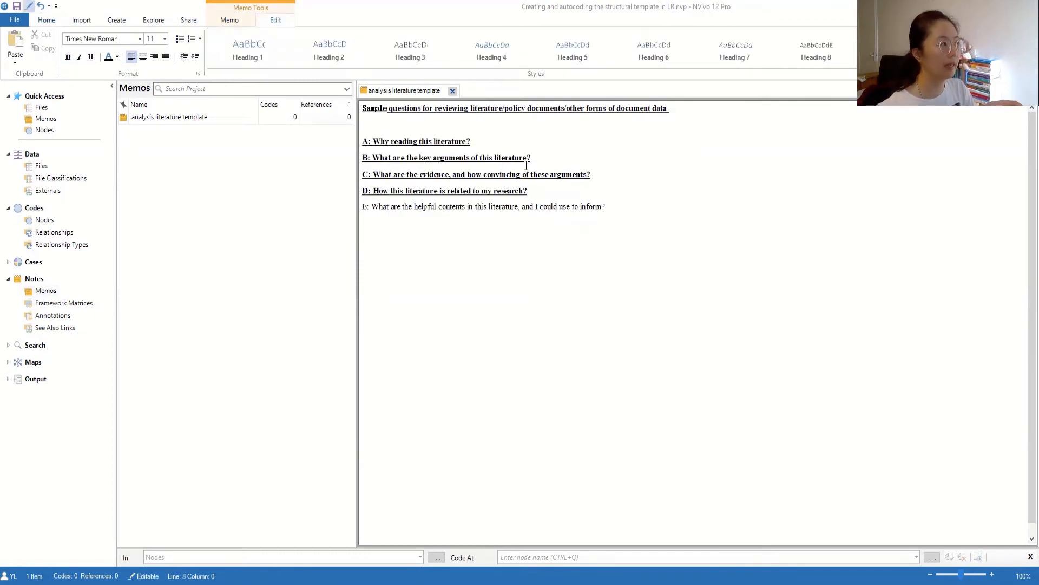
pyautogui.rightClick(560, 204)
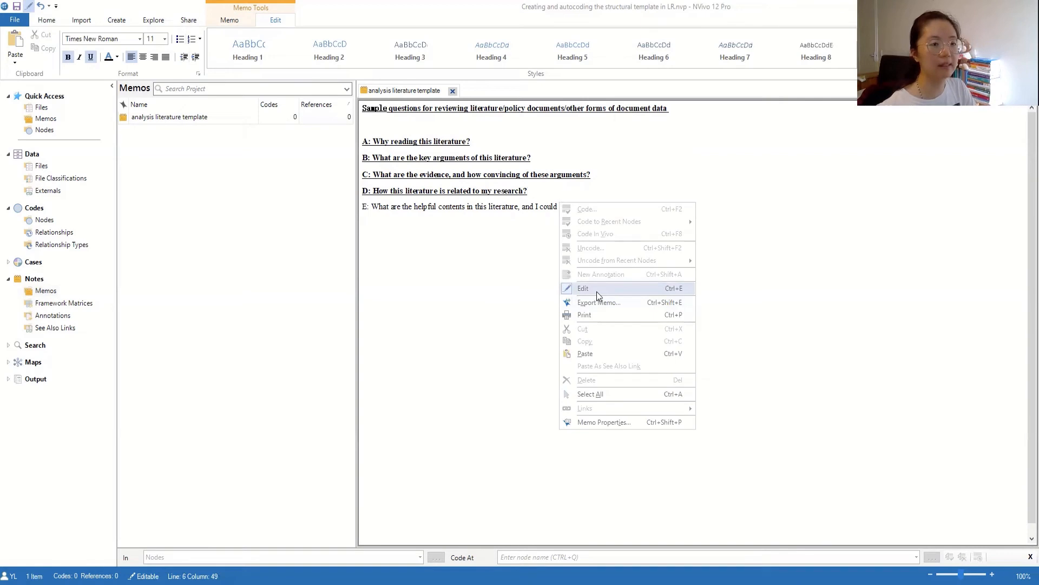
pyautogui.click(417, 264)
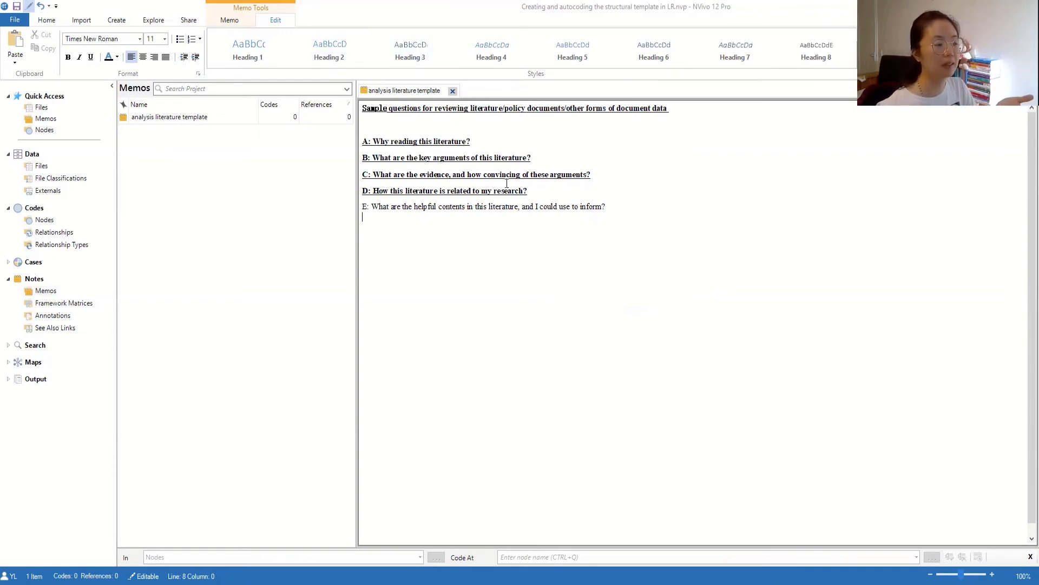
pyautogui.moveTo(608, 206); pyautogui.dragTo(360, 143)
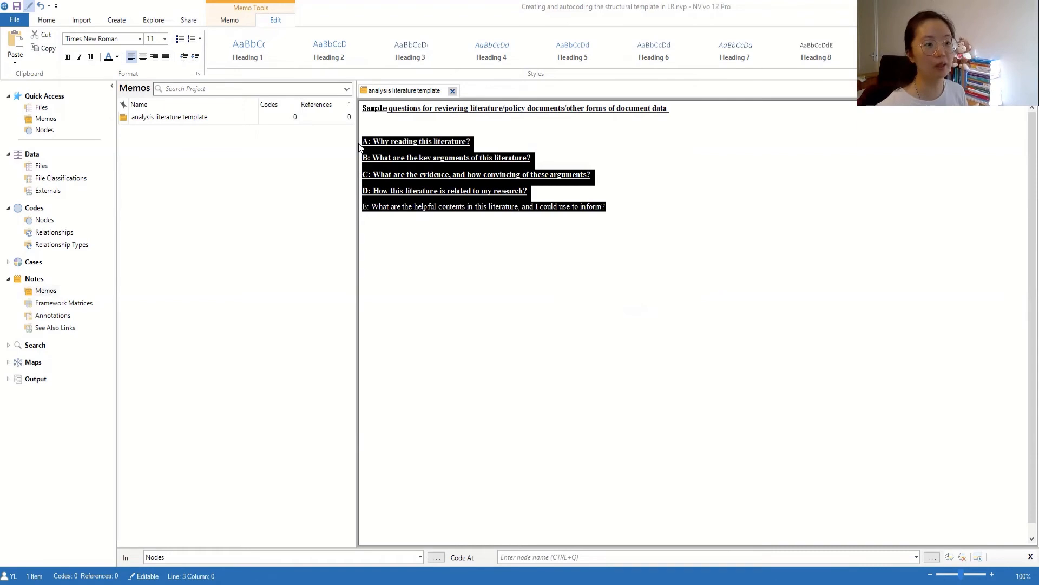
# - Insert blank answer lines beneath questions A, B, C and D
pyautogui.click(459, 130)
pyautogui.click(472, 142)
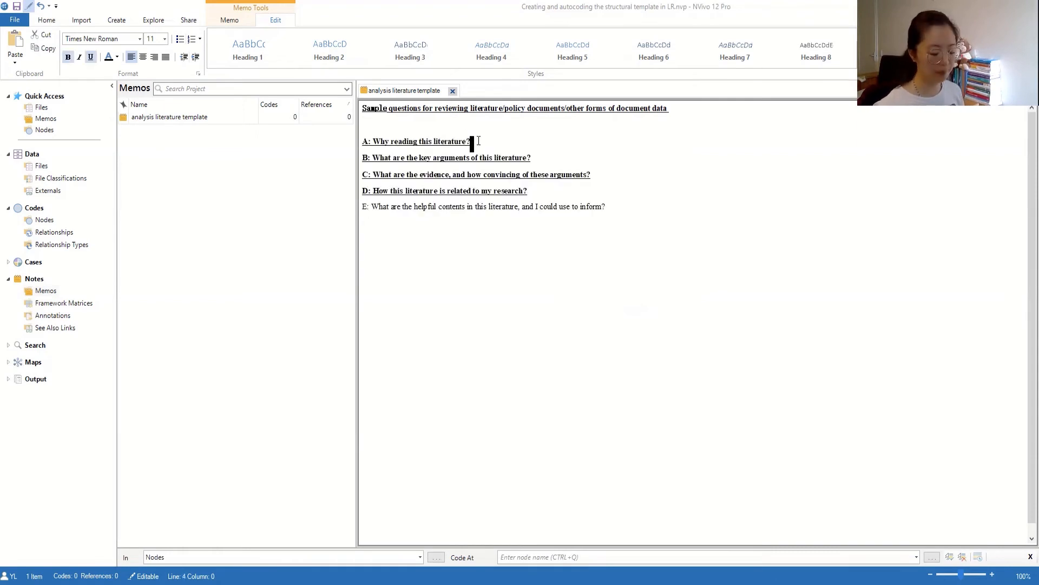
pyautogui.press('Return')
pyautogui.press('Return')
pyautogui.click(534, 194)
pyautogui.press('Return')
pyautogui.press('Return')
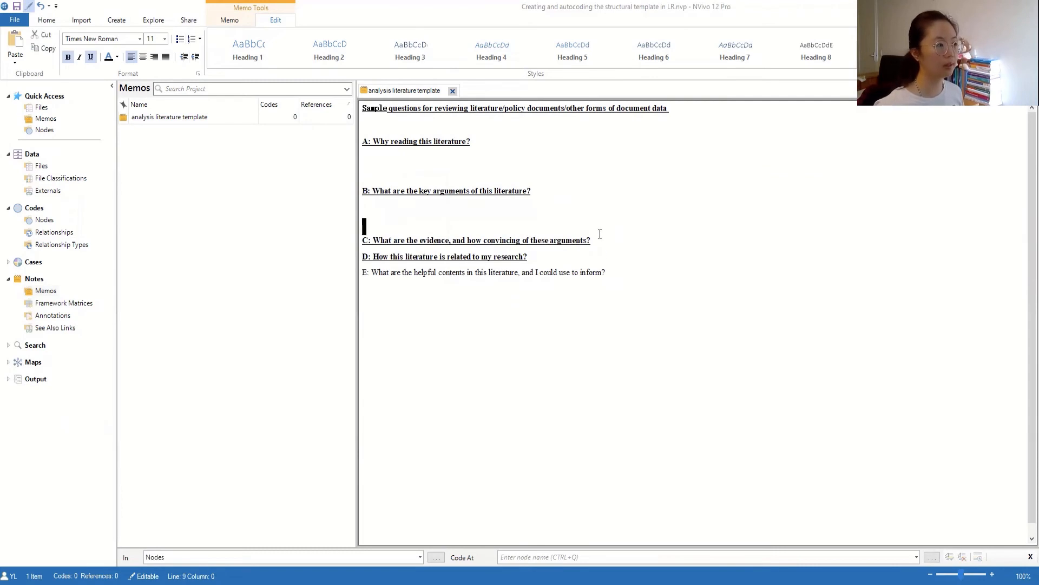
pyautogui.click(643, 250)
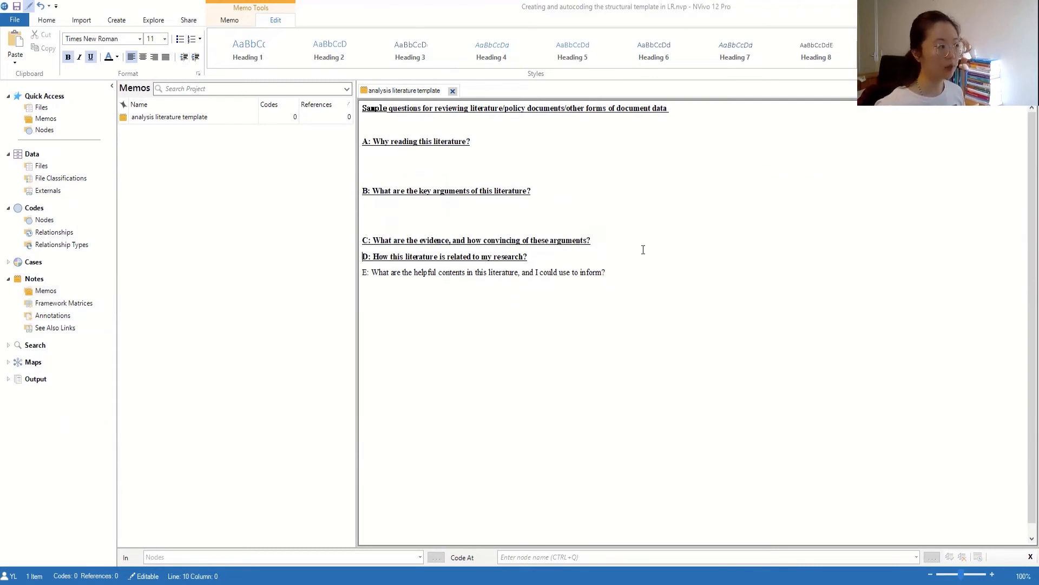
pyautogui.press('Return')
pyautogui.press('Return')
pyautogui.press('Return')
pyautogui.click(550, 307)
pyautogui.press('Return')
pyautogui.press('Return')
pyautogui.press('Return')
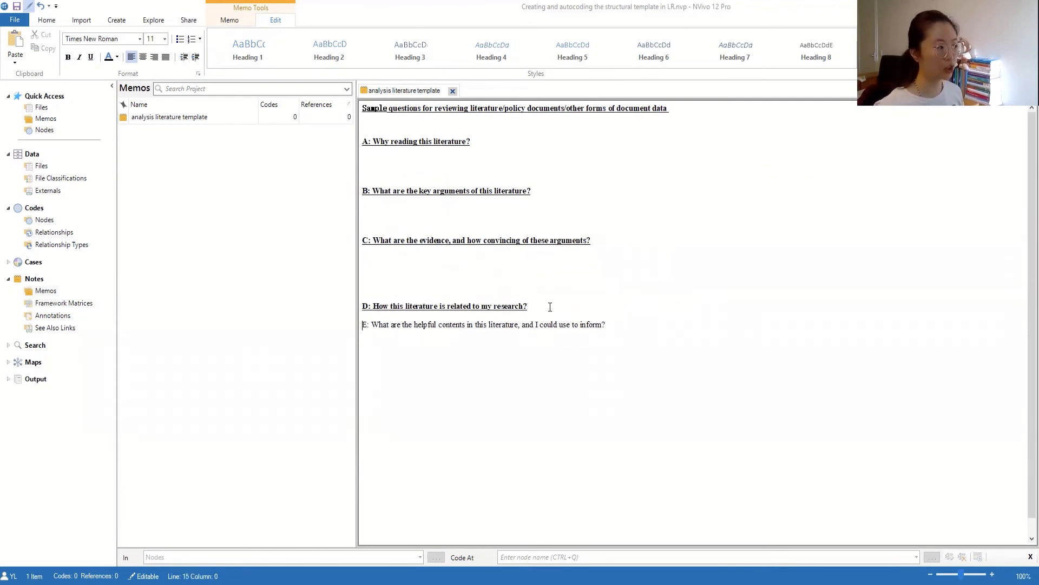
pyautogui.click(409, 277)
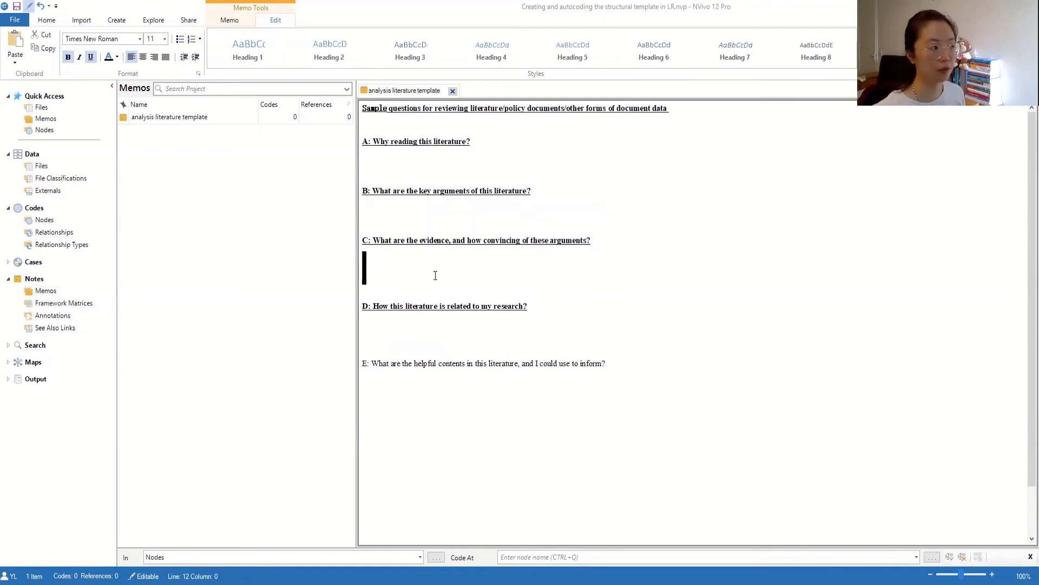
pyautogui.click(406, 141)
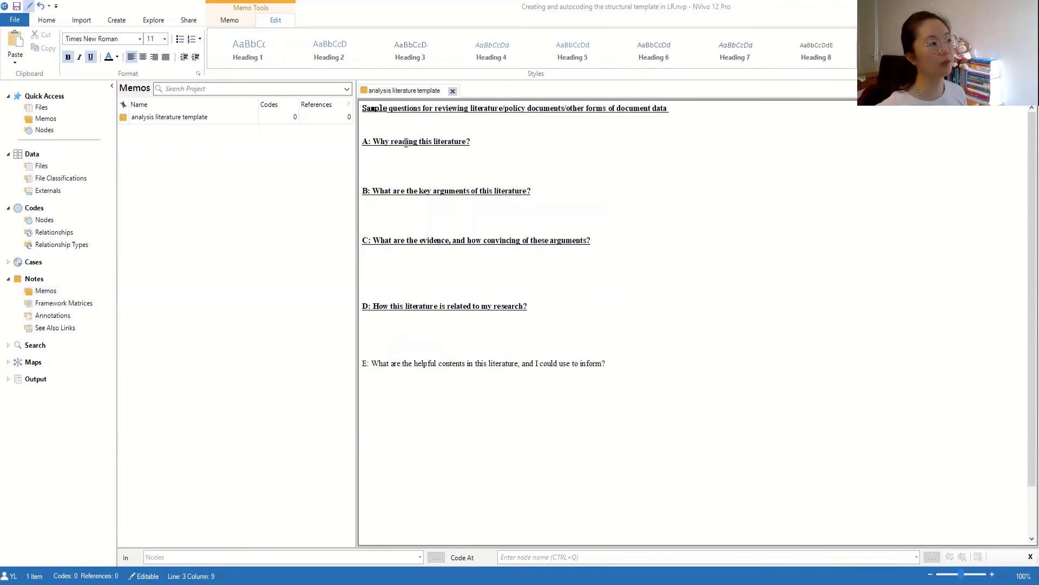
pyautogui.moveTo(384, 145); pyautogui.dragTo(358, 141)
# - Apply the Heading 1 style to questions A, B, C, D and E
pyautogui.click(254, 55)
pyautogui.click(371, 162)
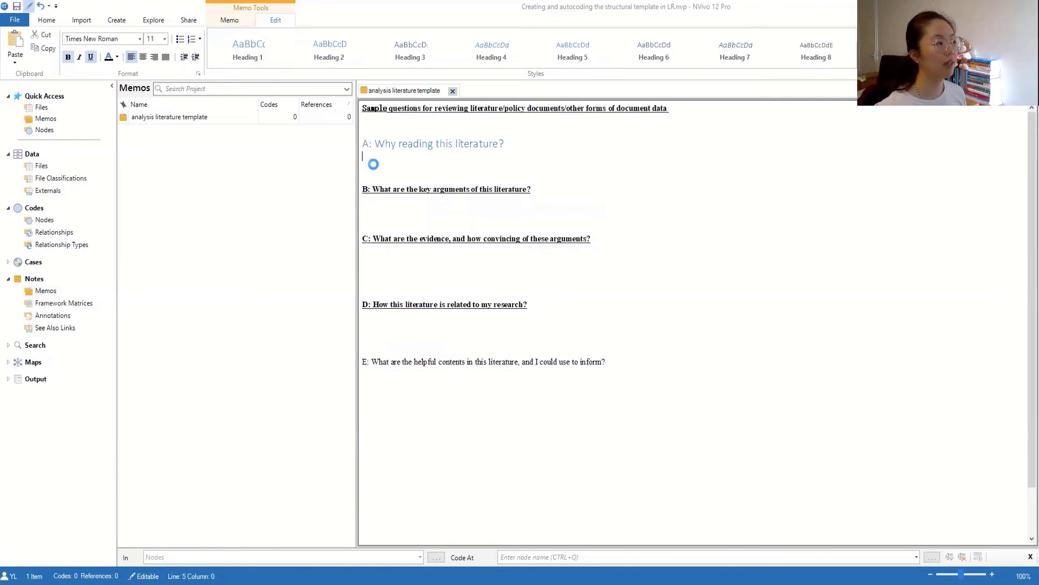
pyautogui.click(502, 189)
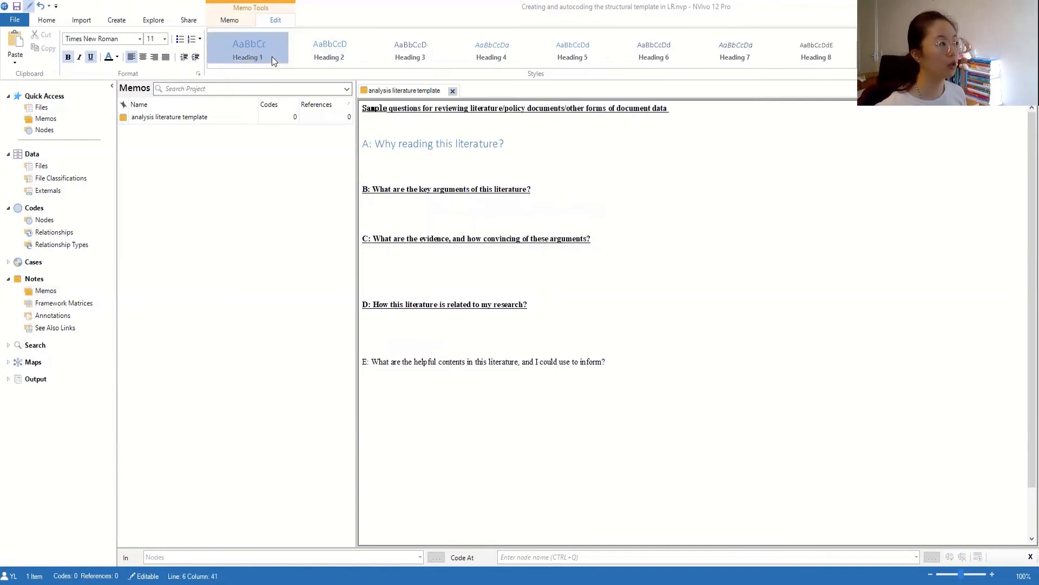
pyautogui.click(470, 237)
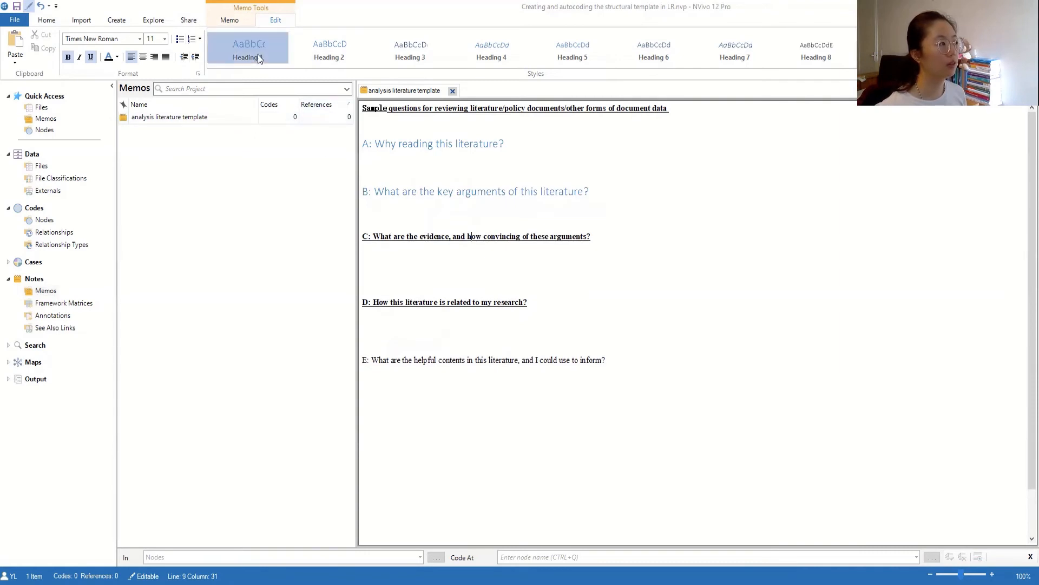
pyautogui.click(409, 302)
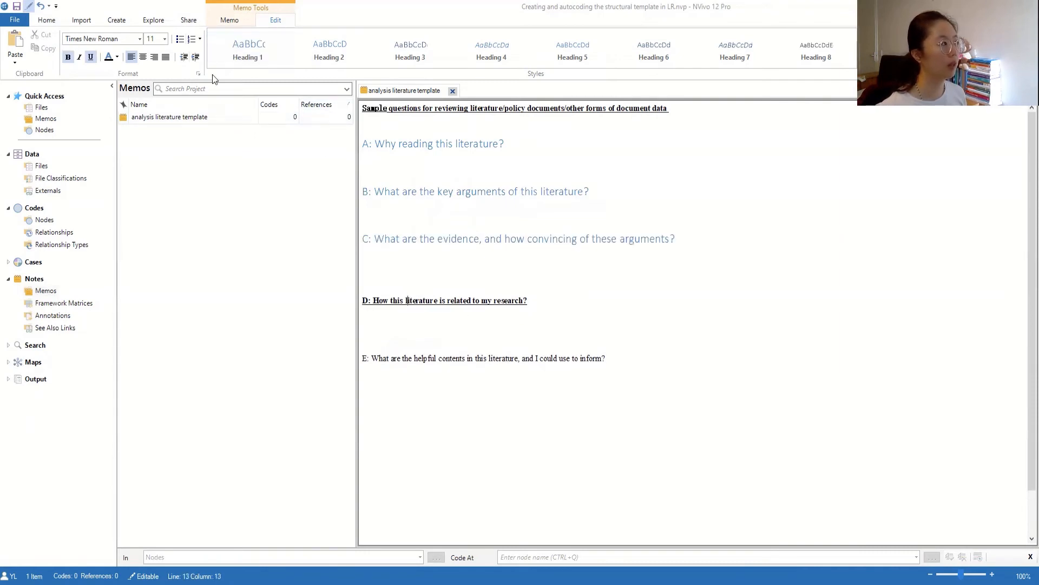
pyautogui.click(430, 359)
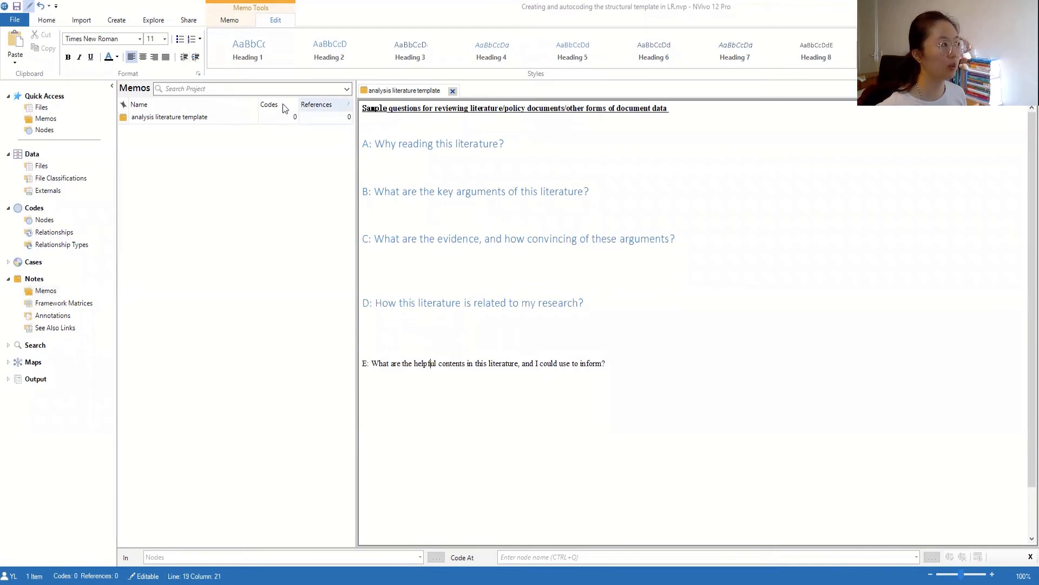
pyautogui.click(248, 51)
# - Set the blank answer lines under questions A–D to font size 12
pyautogui.moveTo(373, 159); pyautogui.dragTo(378, 176)
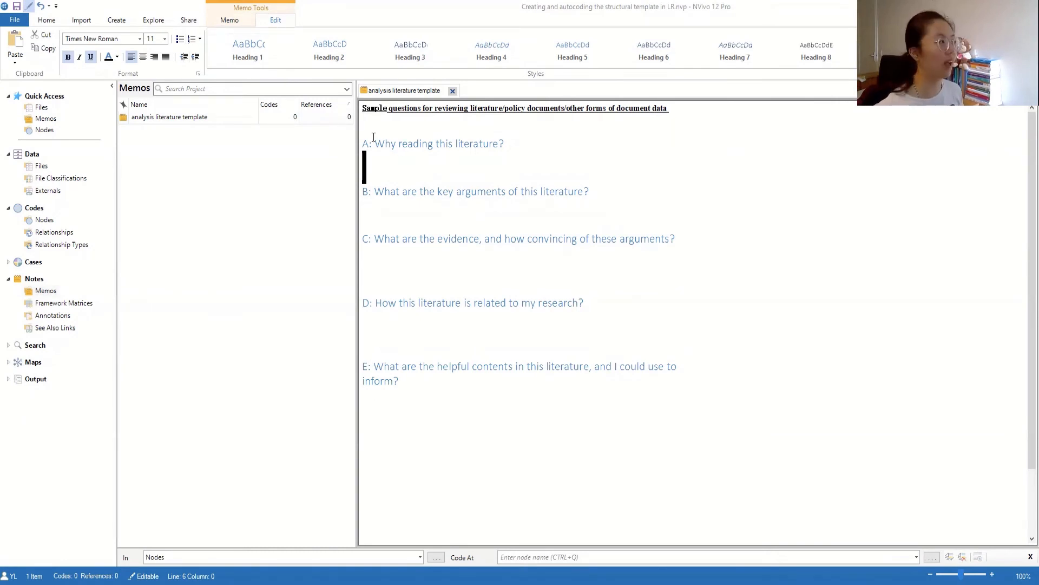
pyautogui.click(164, 39)
pyautogui.click(157, 65)
pyautogui.press('Down')
pyautogui.press('Down')
pyautogui.press('Down')
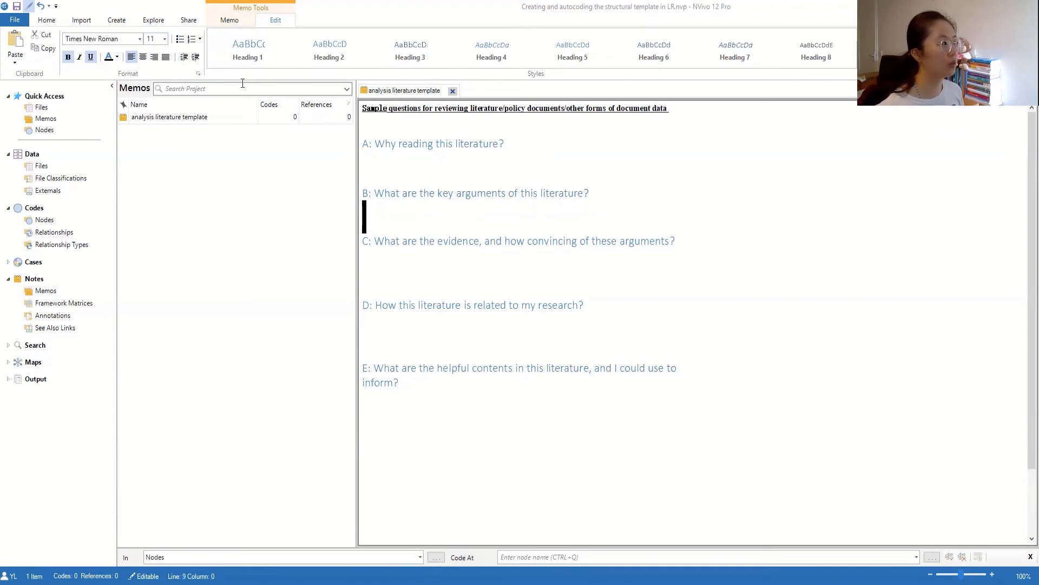
pyautogui.click(165, 38)
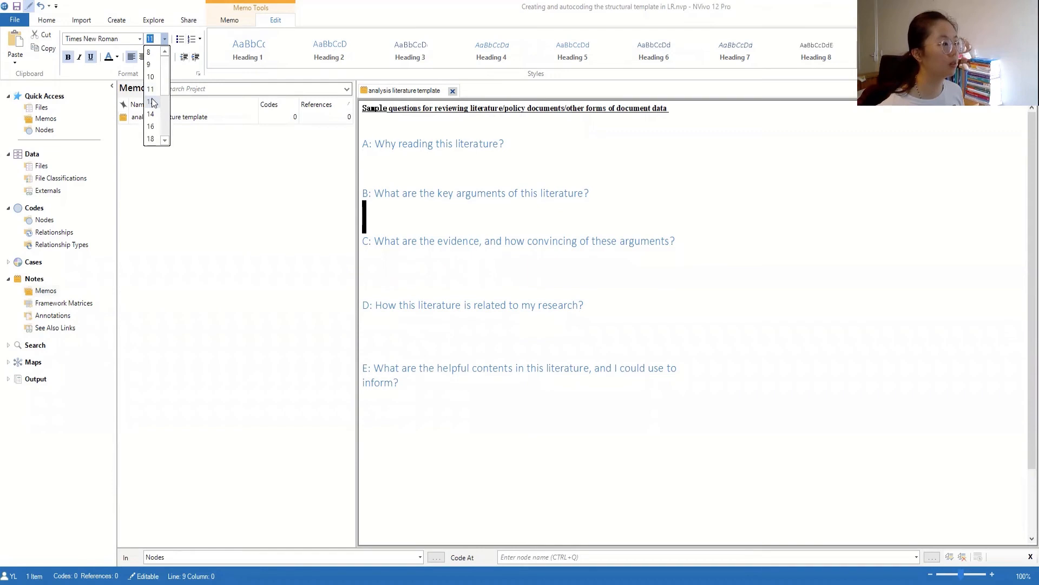
pyautogui.click(152, 102)
pyautogui.press('Down')
pyautogui.press('Down')
pyautogui.press('Down')
pyautogui.press('Down')
pyautogui.click(165, 38)
pyautogui.click(152, 102)
pyautogui.click(372, 327)
pyautogui.press('Down')
pyautogui.press('Down')
pyautogui.press('Down')
pyautogui.press('Down')
pyautogui.press('Down')
pyautogui.press('Down')
pyautogui.click(165, 38)
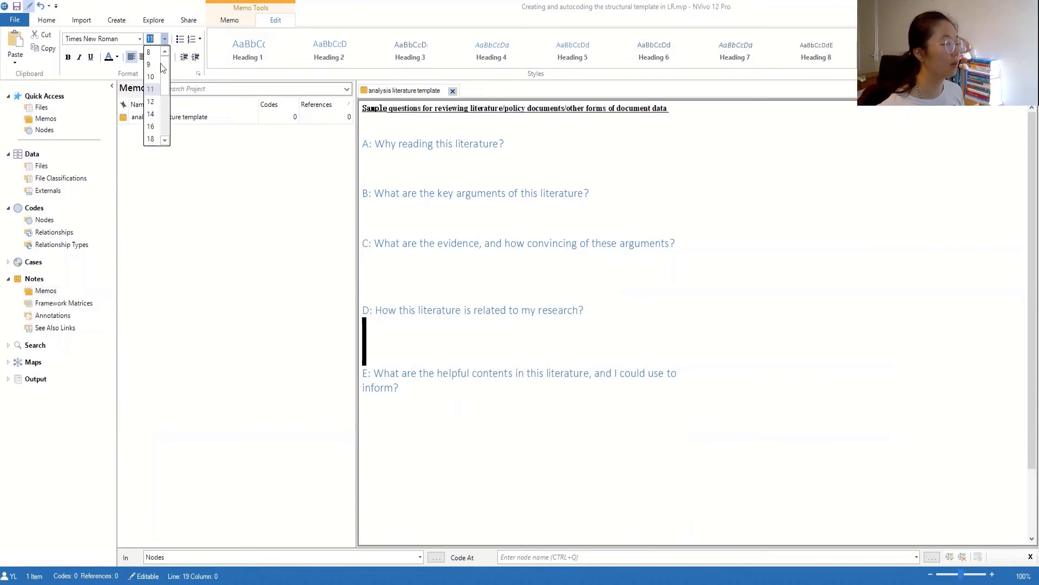
pyautogui.click(153, 102)
pyautogui.click(383, 429)
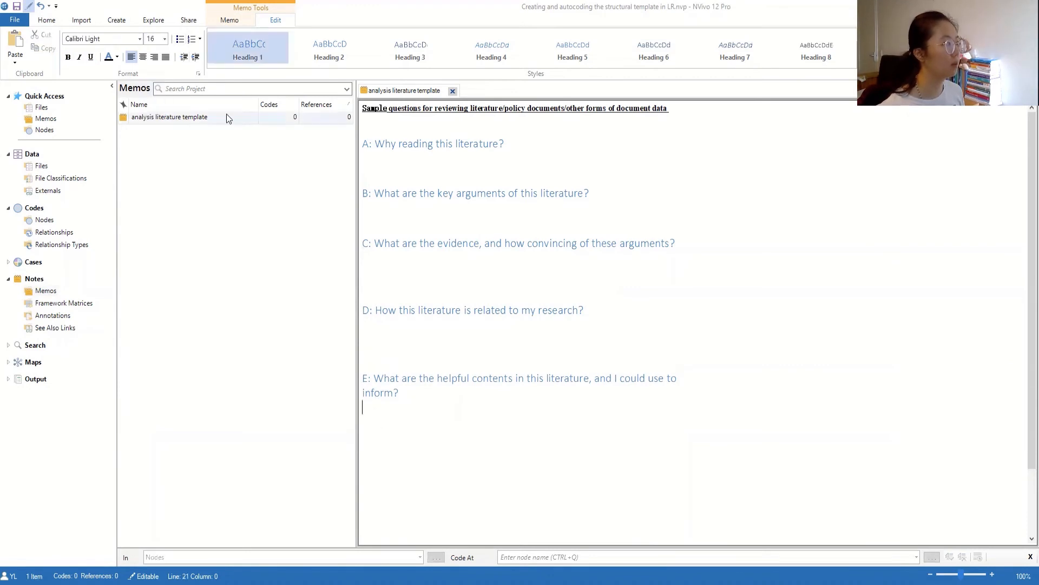
# - Check the formatting of the questions and the blank lines beneath them
pyautogui.click(164, 39)
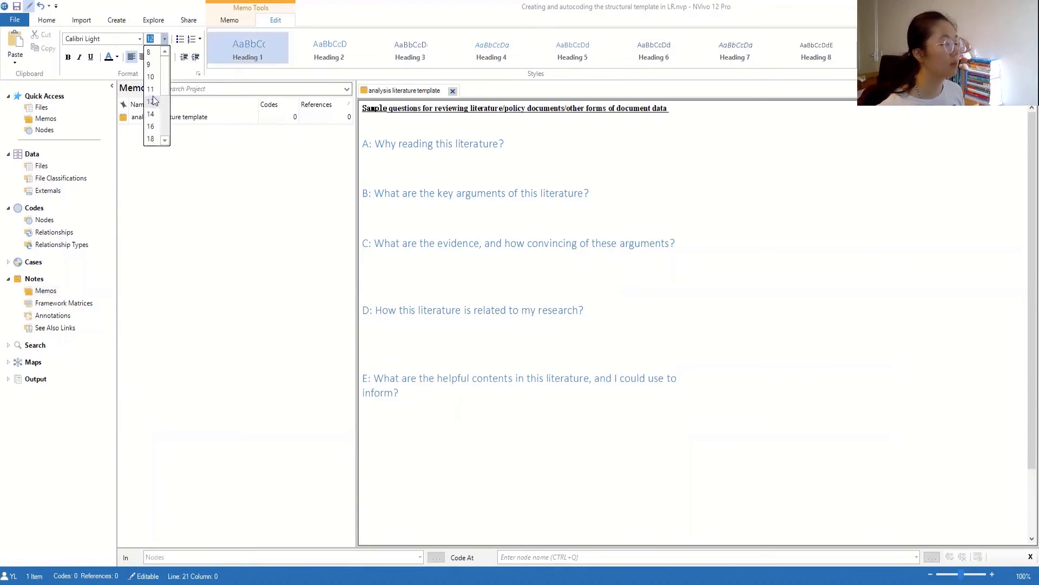
pyautogui.click(417, 350)
pyautogui.click(416, 410)
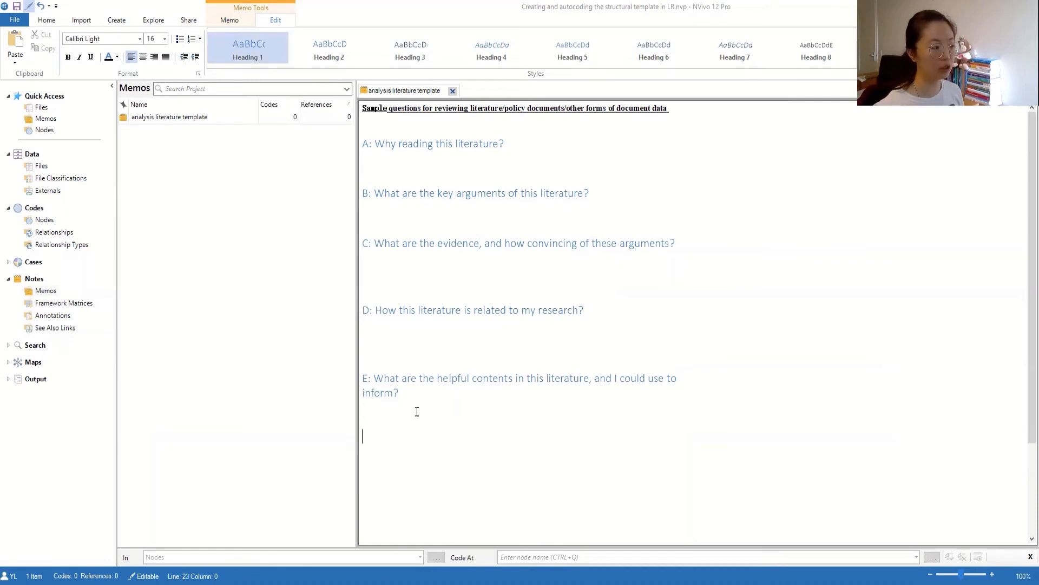
pyautogui.click(373, 344)
pyautogui.moveTo(374, 349); pyautogui.dragTo(373, 362)
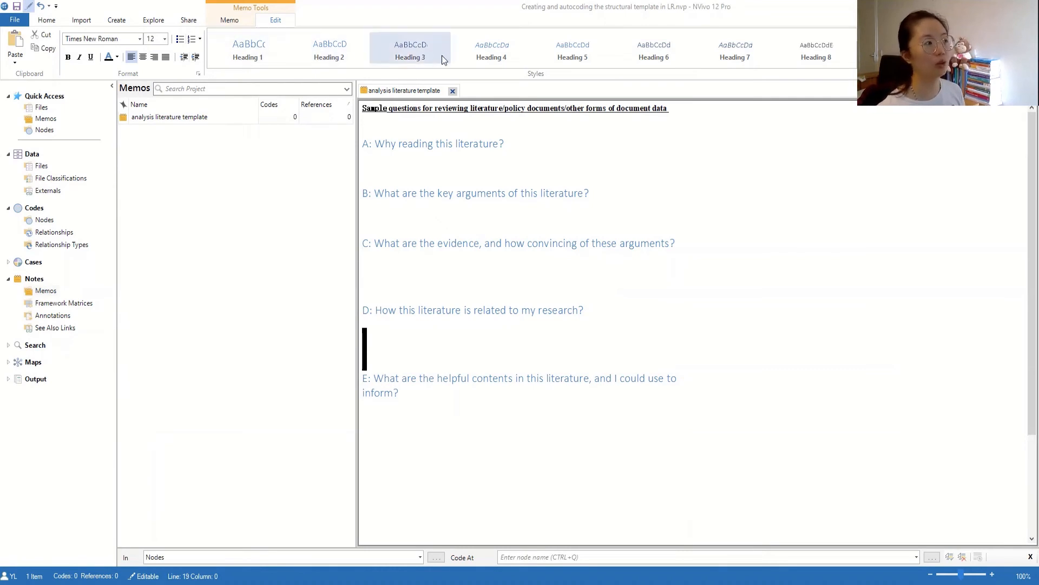
pyautogui.click(448, 327)
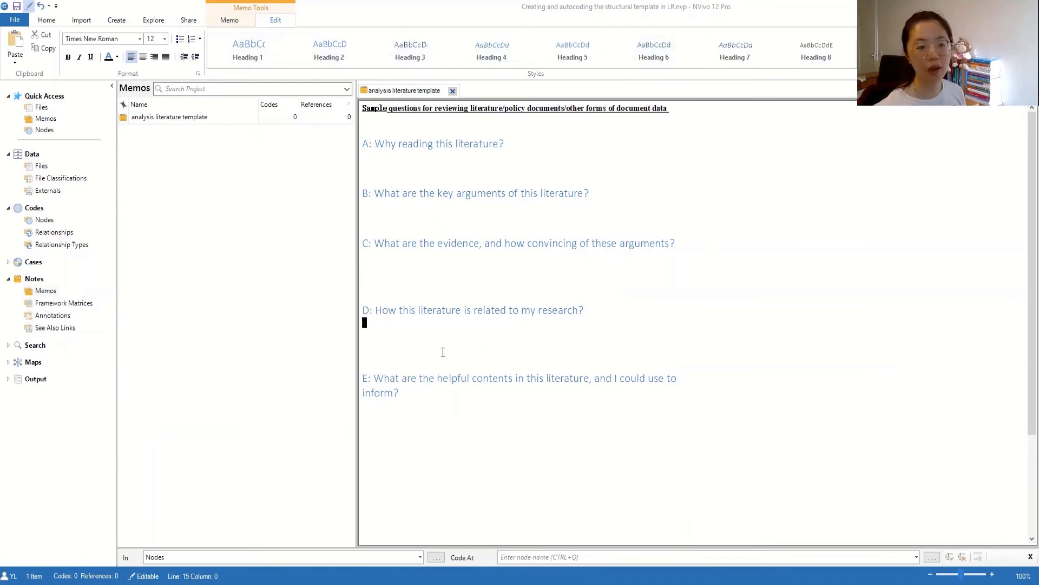
pyautogui.click(432, 343)
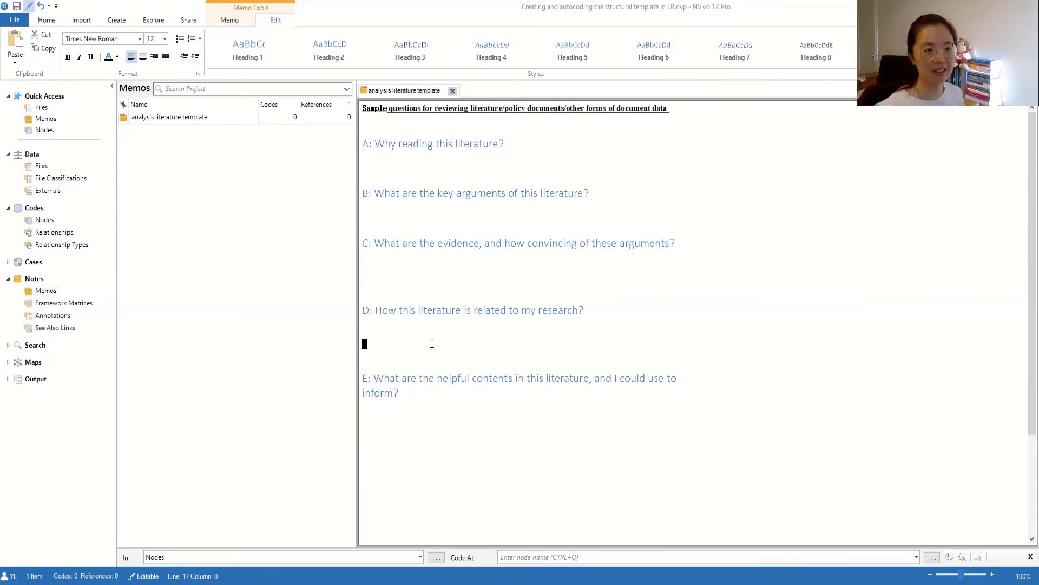
pyautogui.click(399, 273)
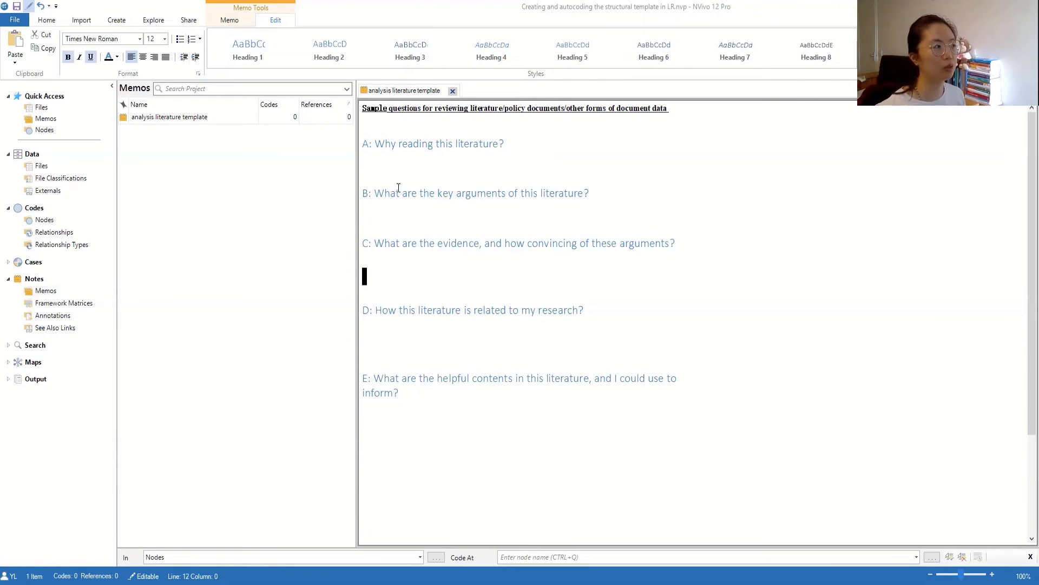
pyautogui.click(384, 144)
pyautogui.click(406, 210)
pyautogui.click(408, 242)
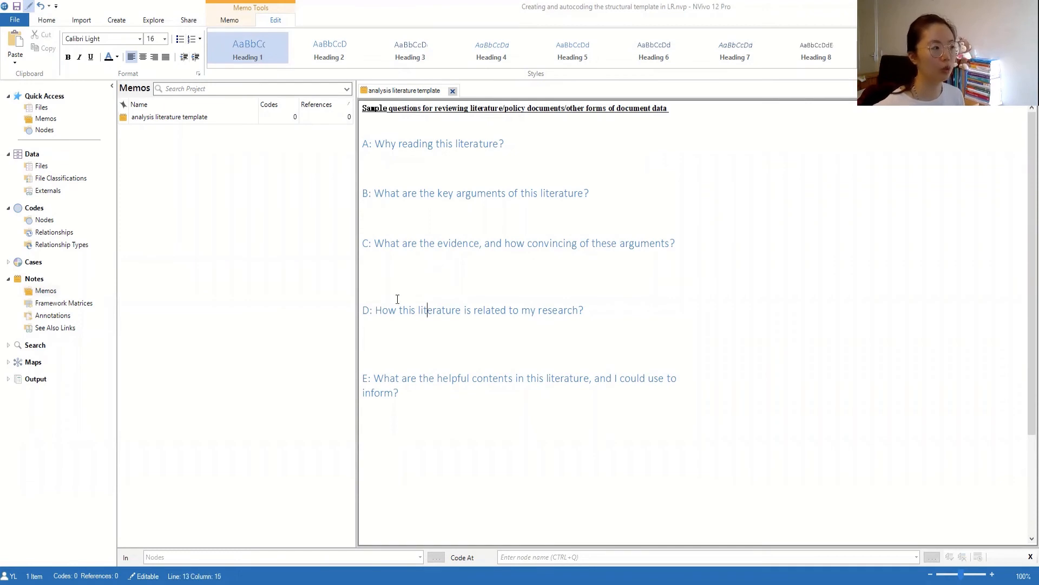
pyautogui.click(399, 344)
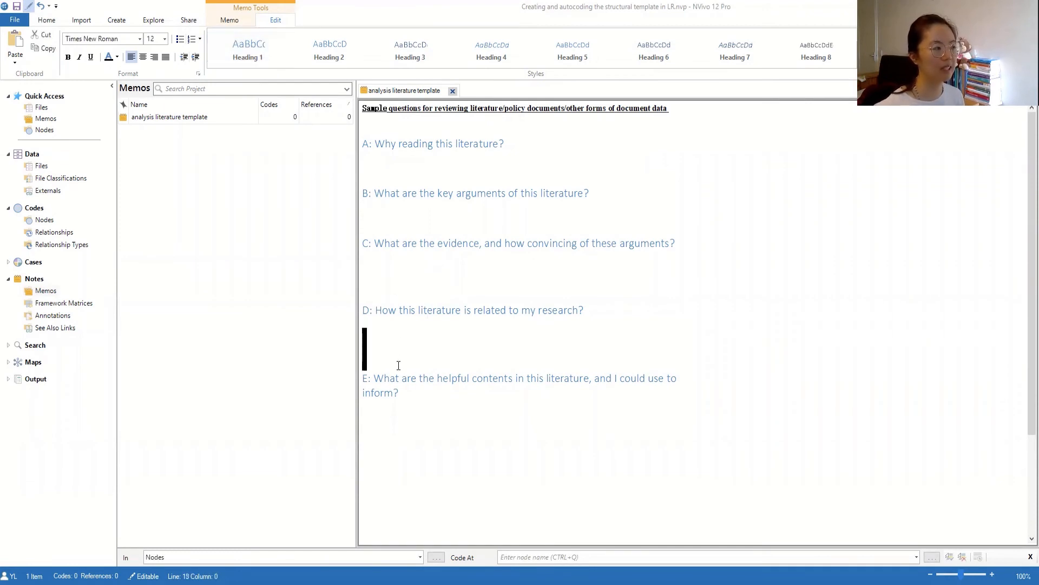
pyautogui.click(399, 428)
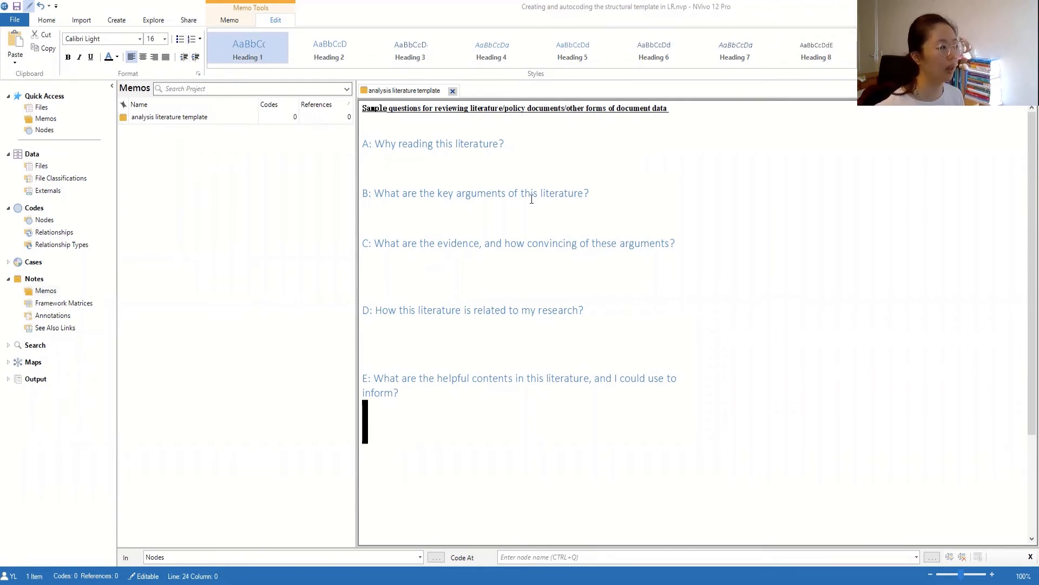
# - Apply the Normal style to the blank lines under questions E, D and C
pyautogui.doubleClick(426, 427)
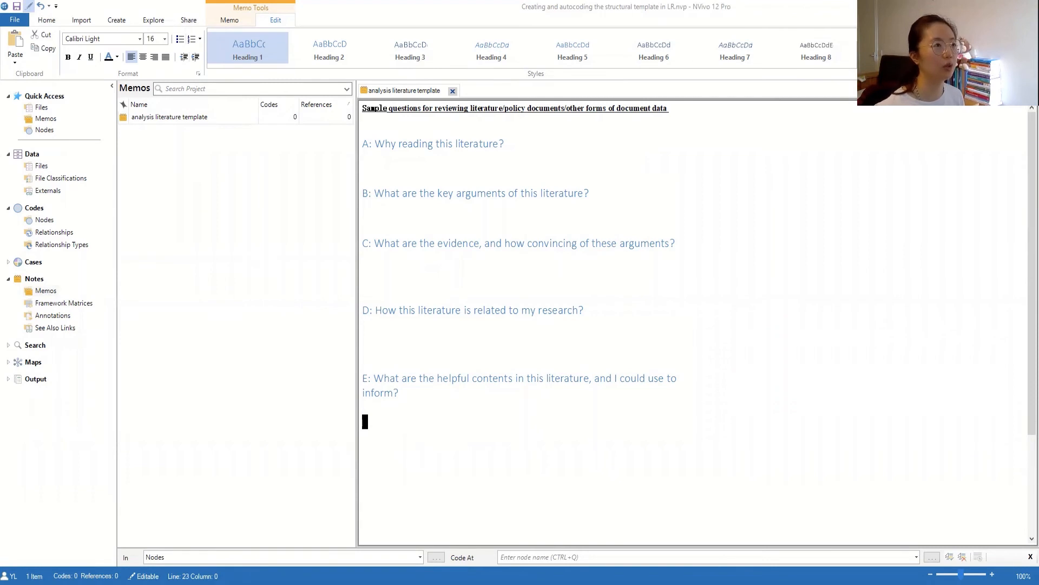
pyautogui.click(861, 49)
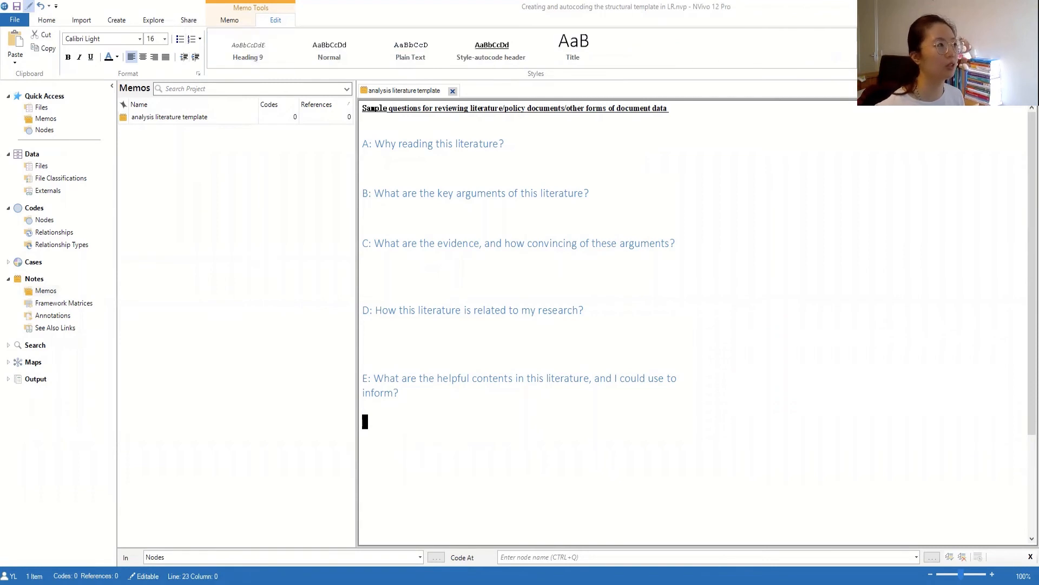
pyautogui.click(335, 51)
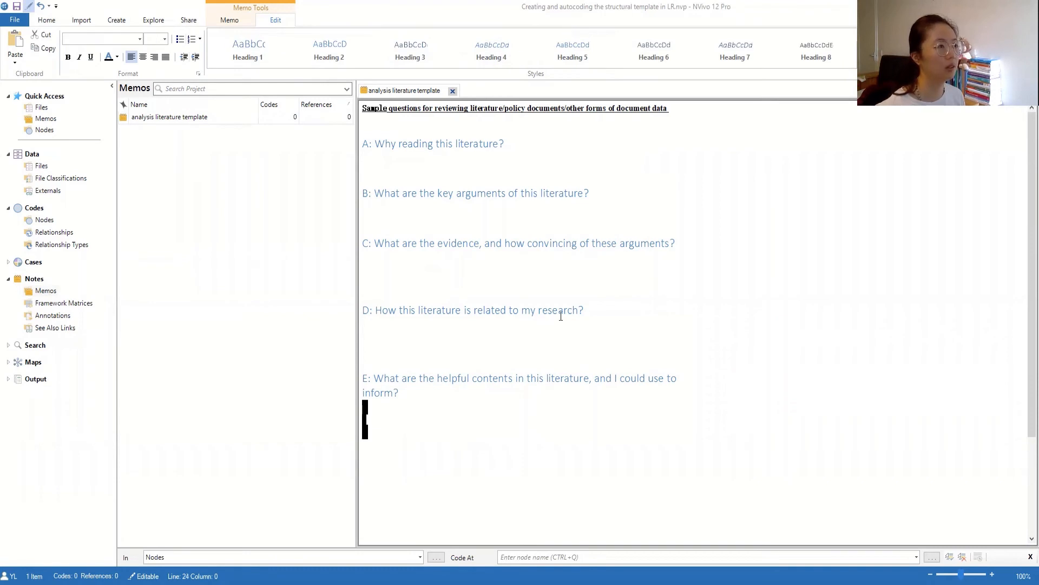
pyautogui.click(855, 56)
pyautogui.click(344, 50)
pyautogui.moveTo(365, 322); pyautogui.dragTo(367, 368)
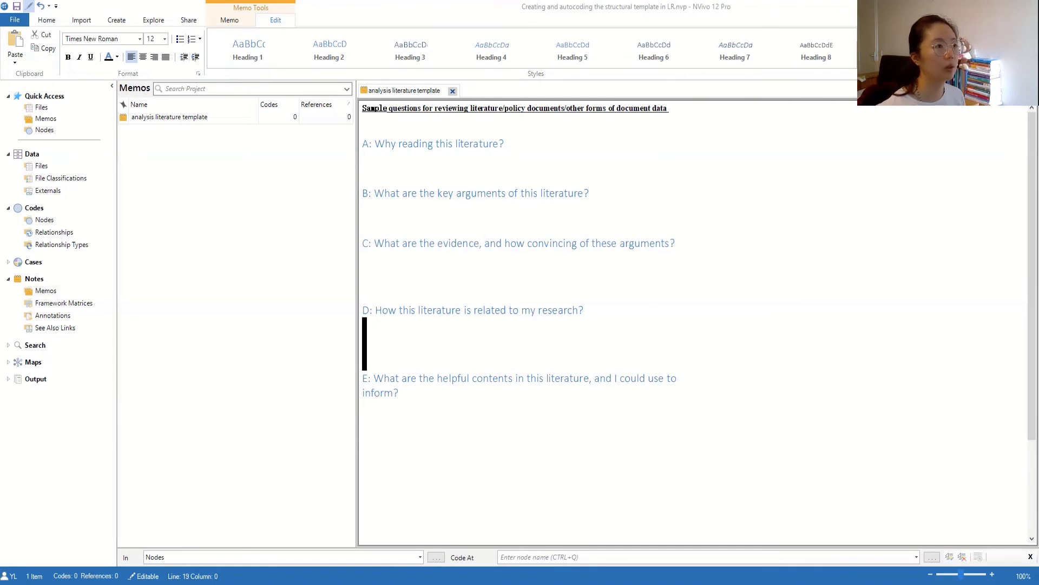
pyautogui.click(855, 57)
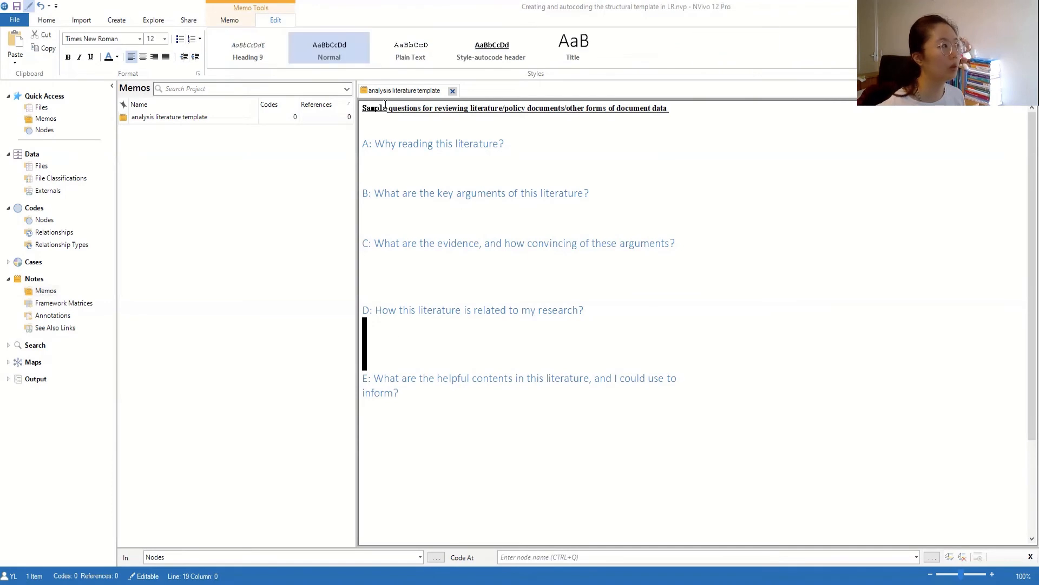
pyautogui.click(395, 280)
pyautogui.click(861, 49)
pyautogui.moveTo(377, 260); pyautogui.dragTo(373, 292)
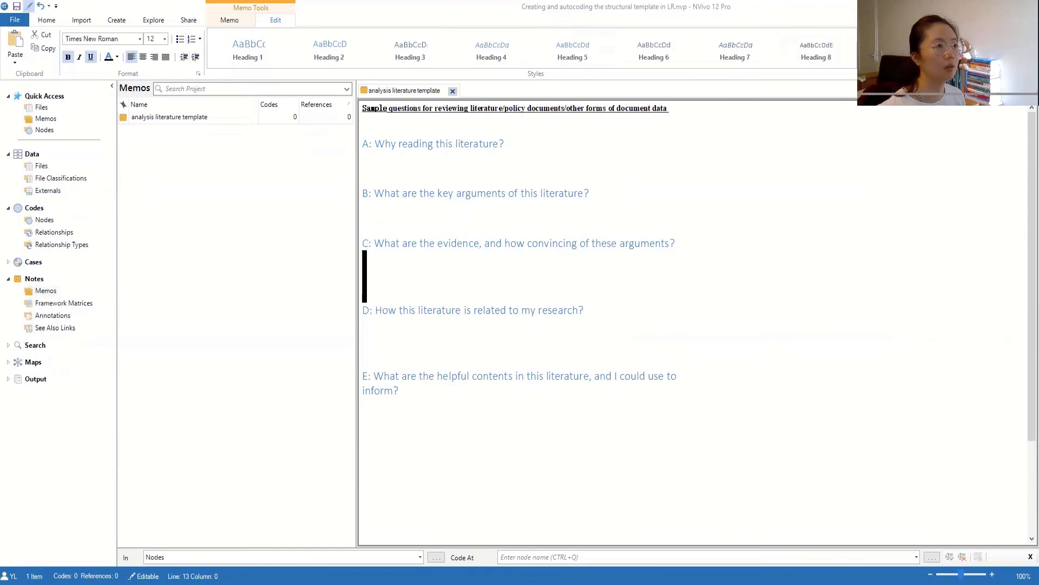
pyautogui.click(862, 48)
pyautogui.click(340, 61)
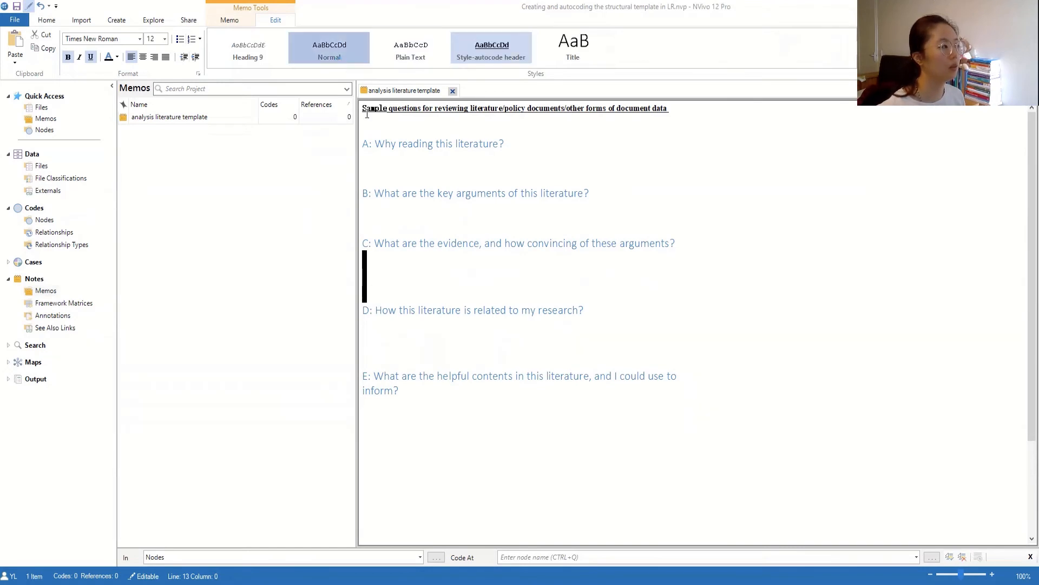
# - Restyle the blank lines under questions B and A as Normal, then close the memo
pyautogui.click(366, 208)
pyautogui.moveTo(366, 209); pyautogui.dragTo(370, 234)
pyautogui.click(366, 206)
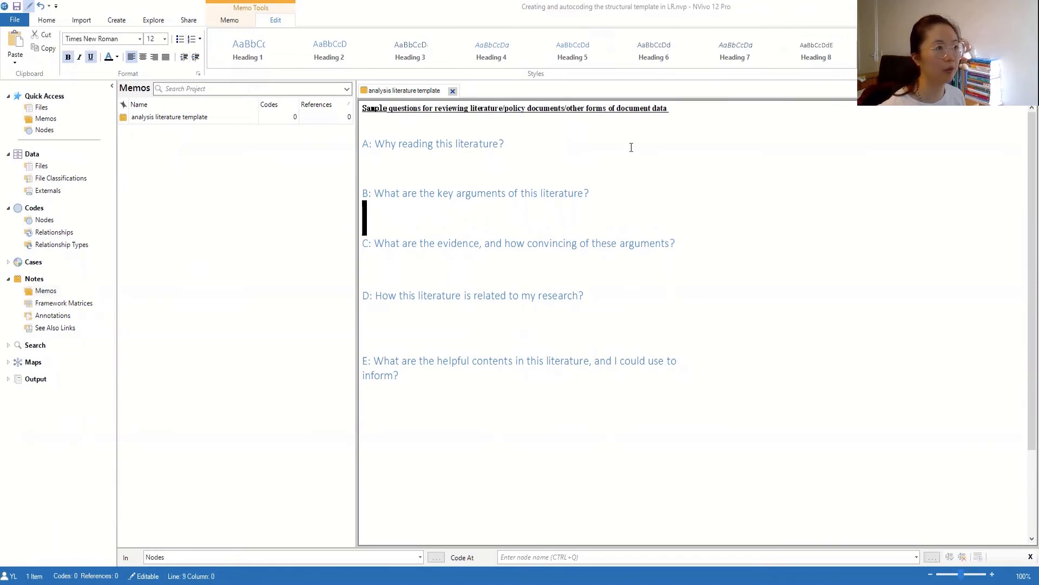
pyautogui.click(861, 49)
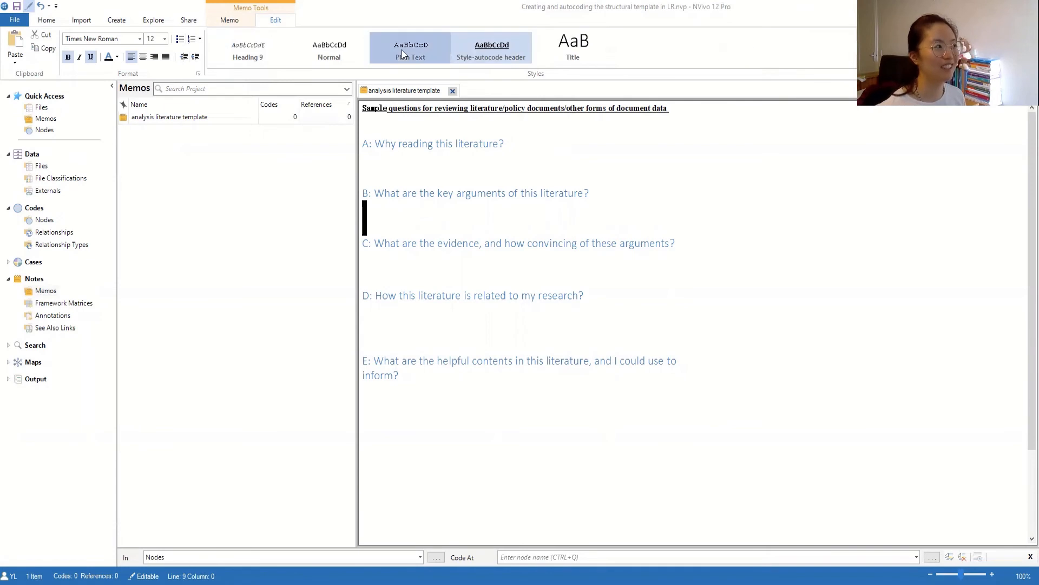
pyautogui.click(452, 52)
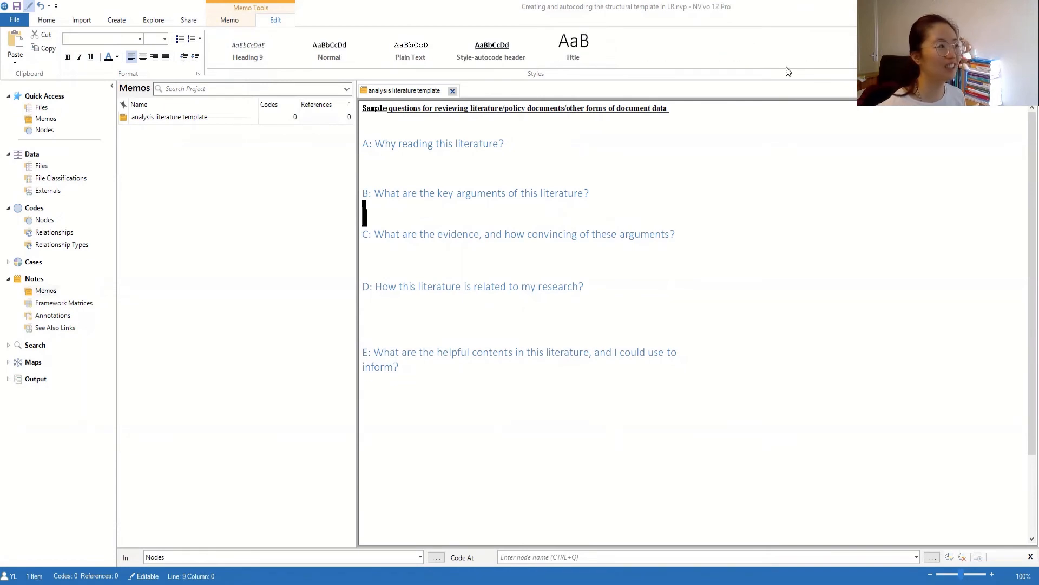
pyautogui.moveTo(365, 154); pyautogui.dragTo(378, 171)
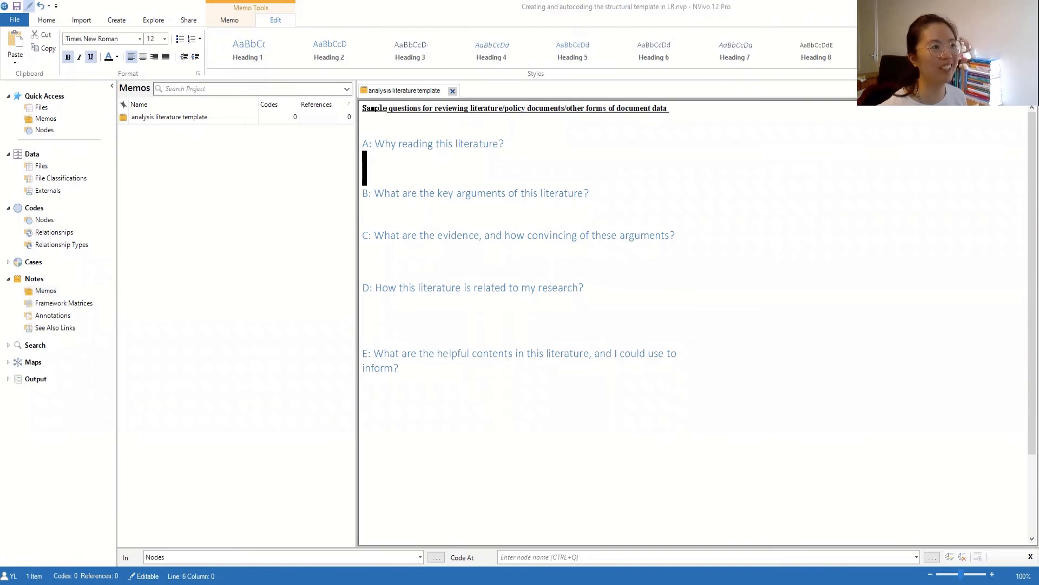
pyautogui.click(340, 45)
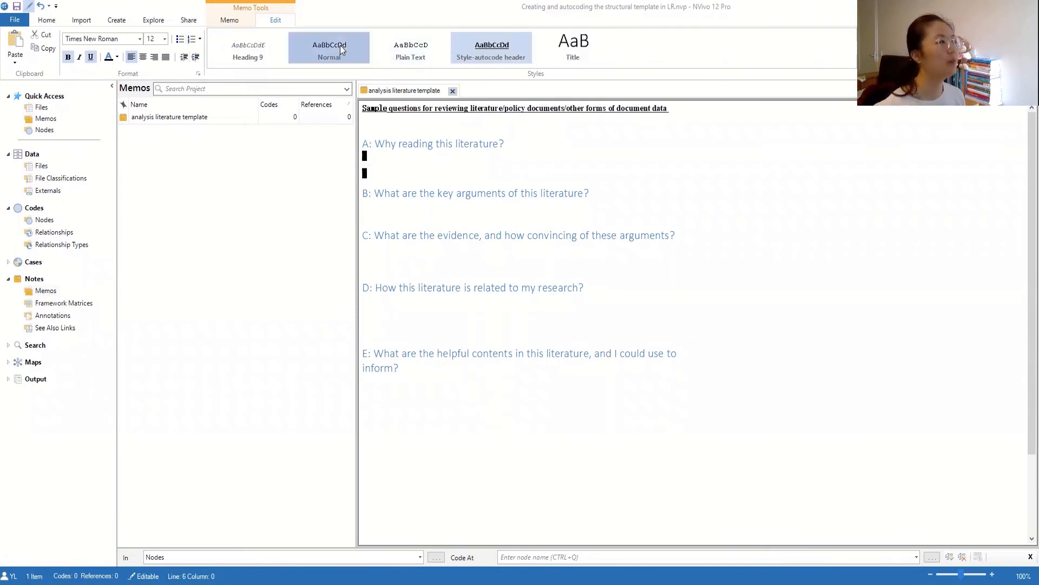
pyautogui.click(468, 191)
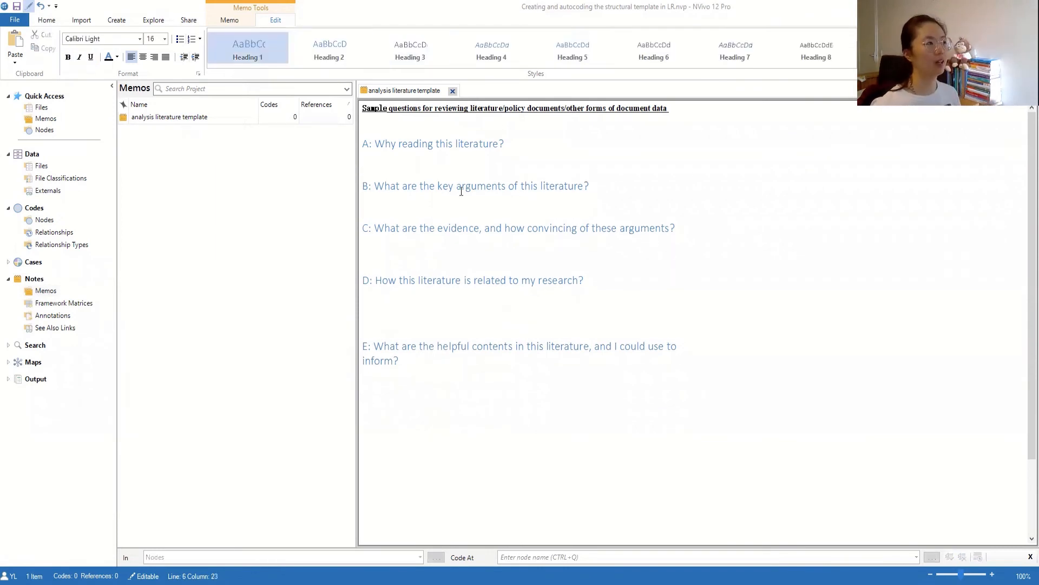
pyautogui.click(233, 213)
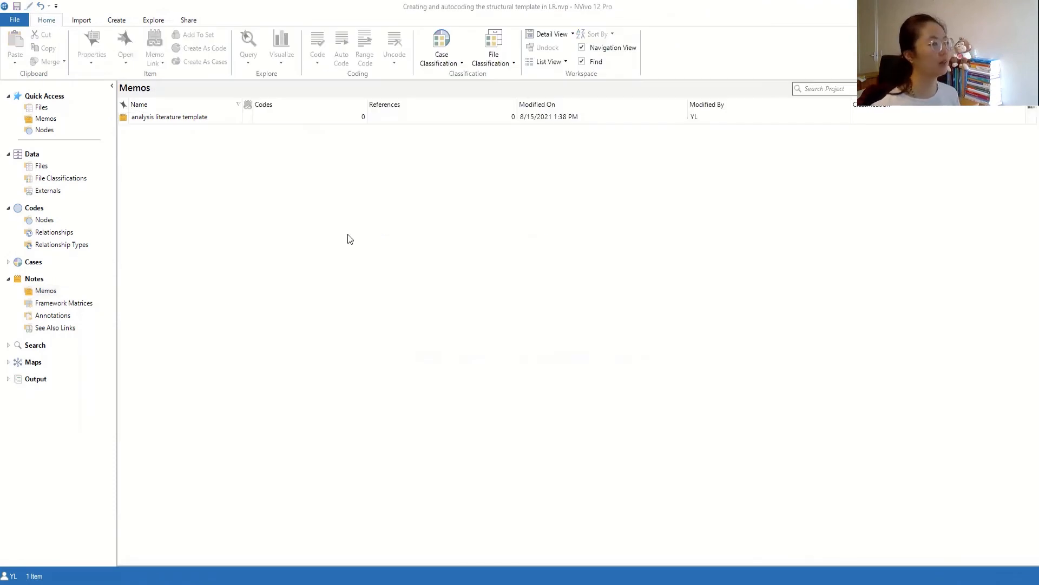
# - In the Files list, open and then close the Gender Justice and Policy Paradigm PDF
pyautogui.click(33, 168)
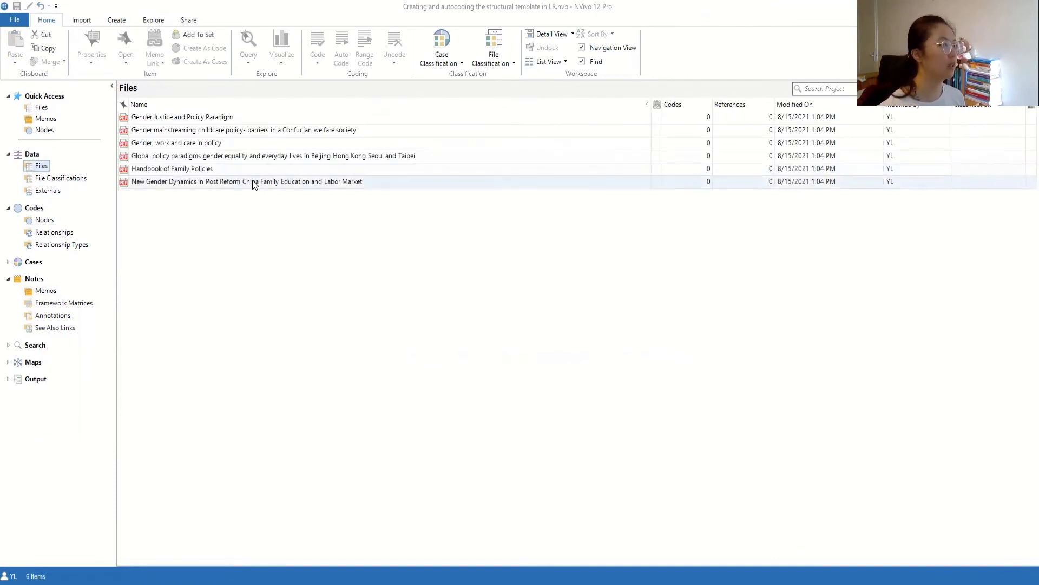
pyautogui.click(212, 118)
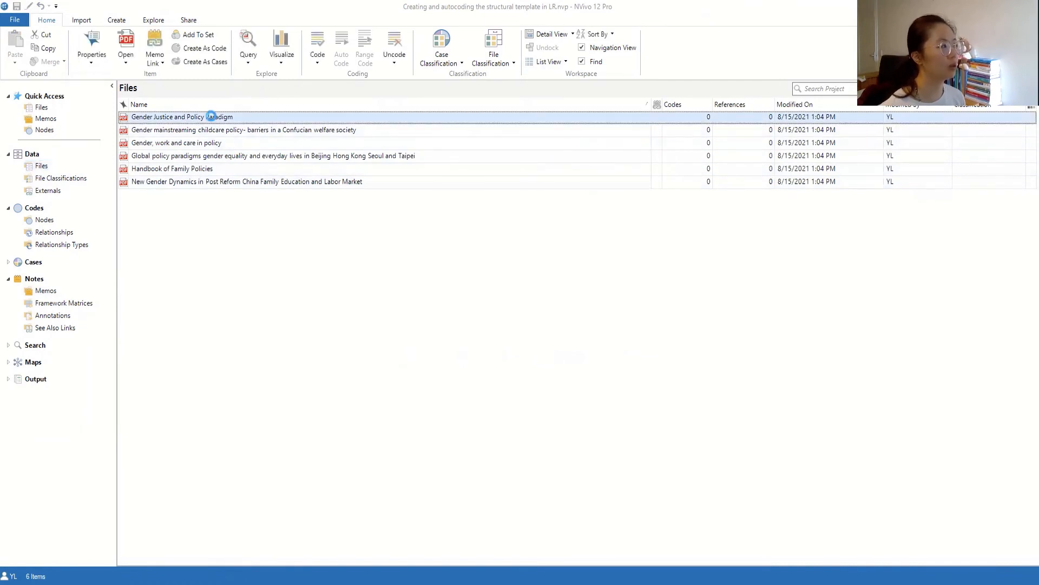
pyautogui.doubleClick(213, 118)
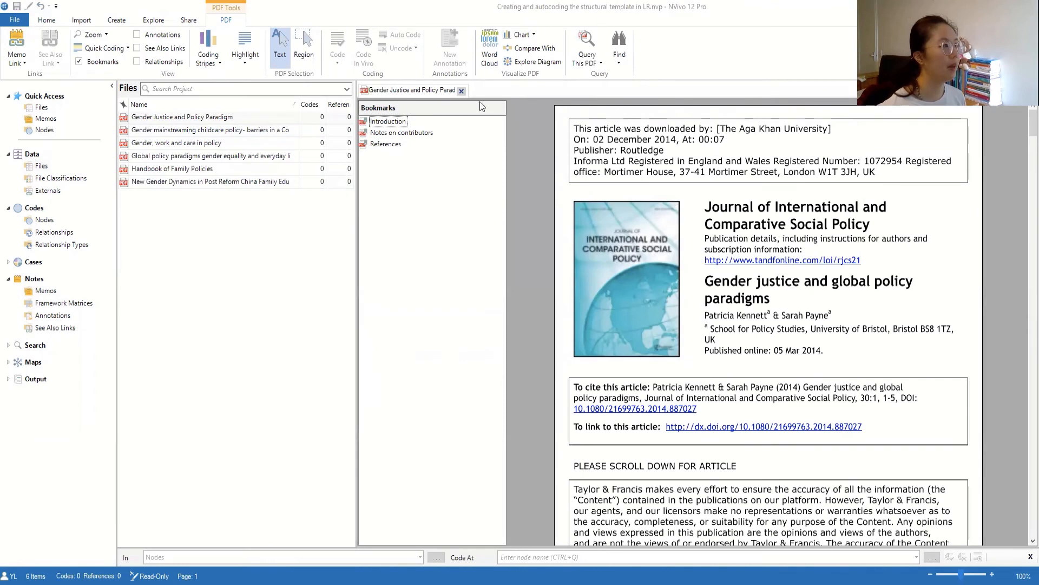
pyautogui.click(461, 91)
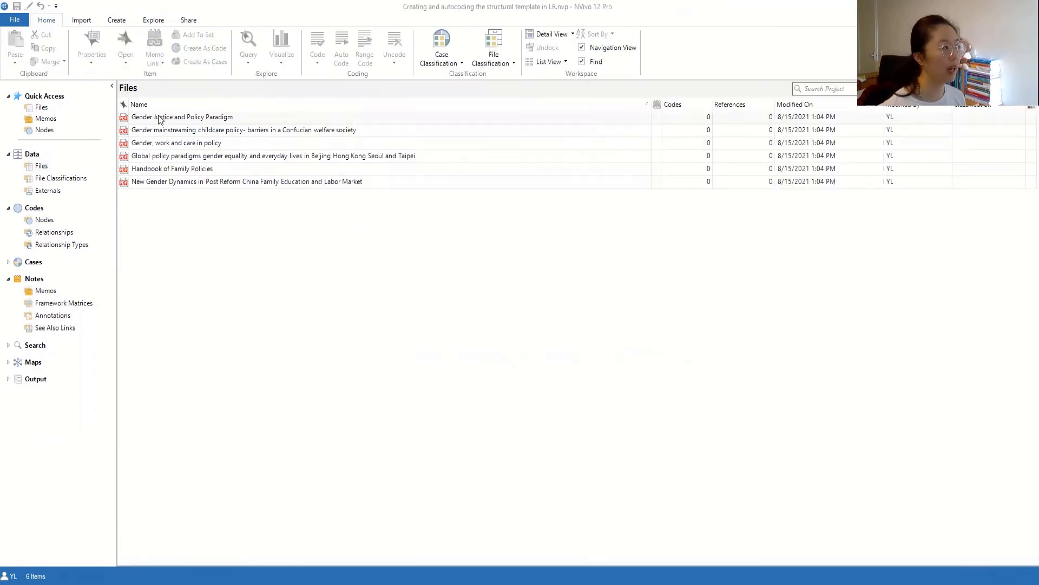
# - Bring up the Memo Link submenu for the Gender Justice and Policy Paradigm file
pyautogui.rightClick(158, 117)
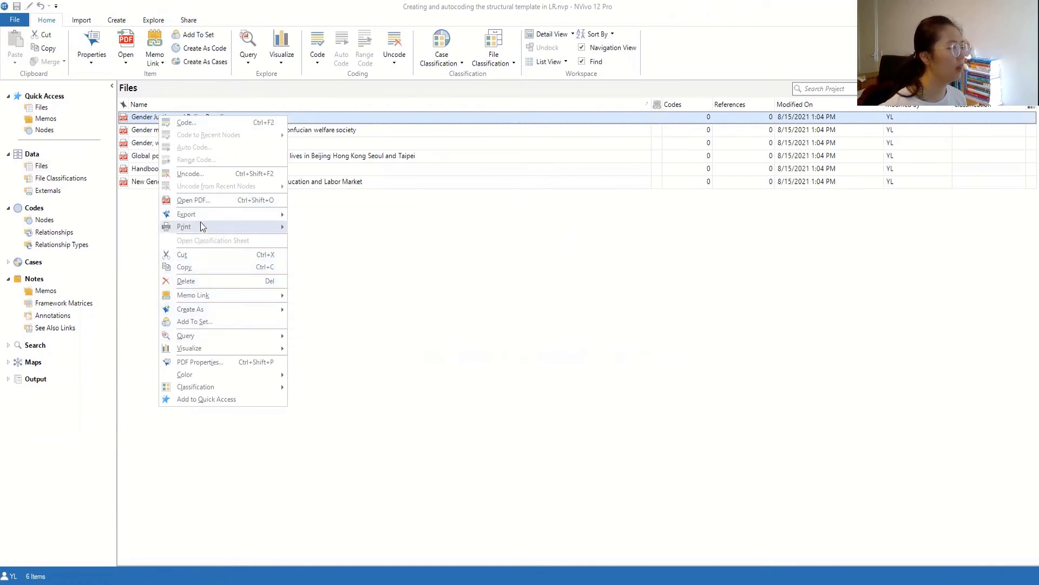
pyautogui.moveTo(202, 216)
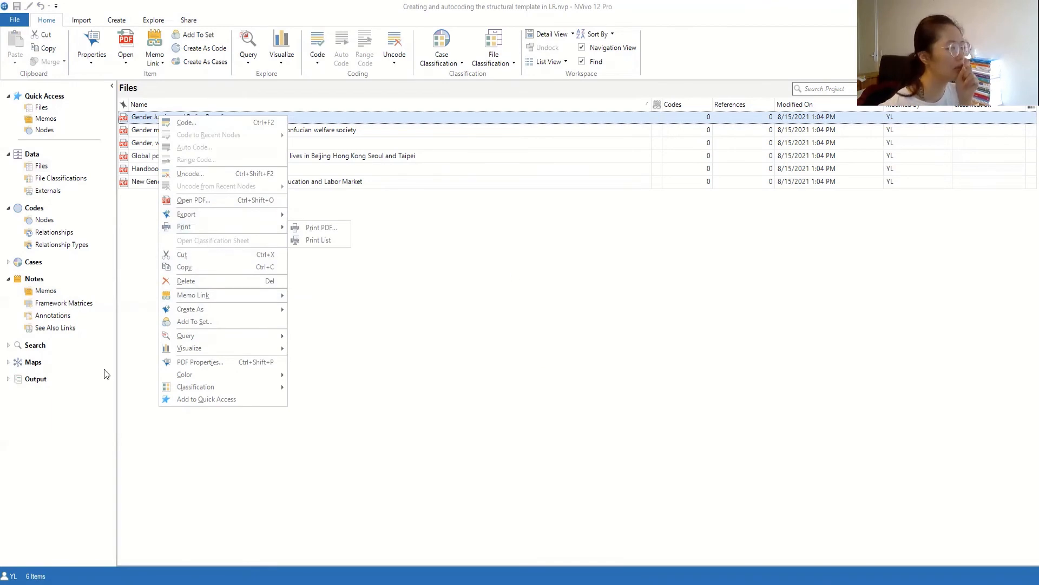
pyautogui.click(45, 291)
pyautogui.rightClick(205, 198)
pyautogui.press('Escape')
pyautogui.click(41, 166)
pyautogui.rightClick(172, 122)
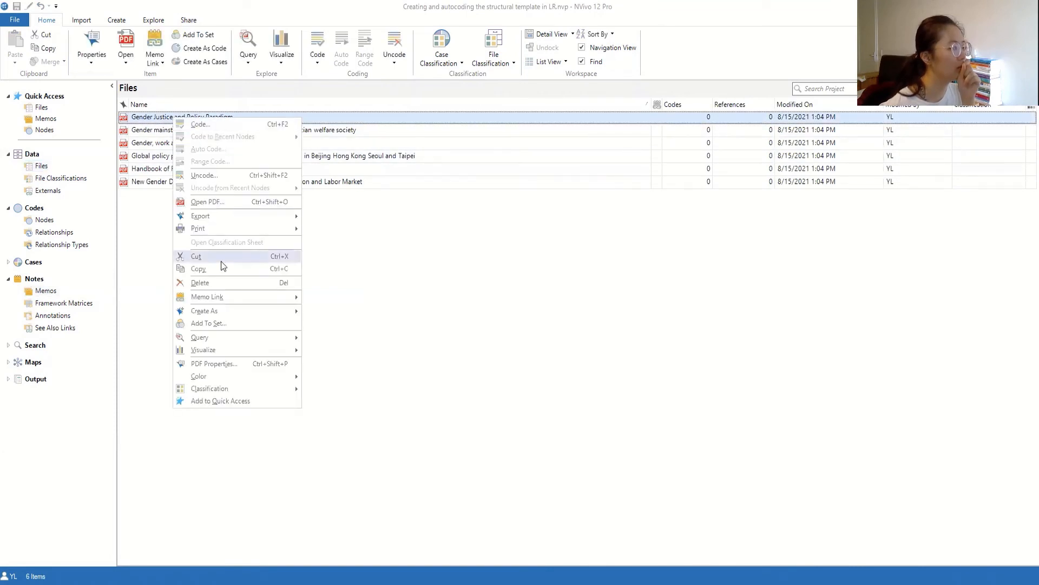
pyautogui.moveTo(240, 299)
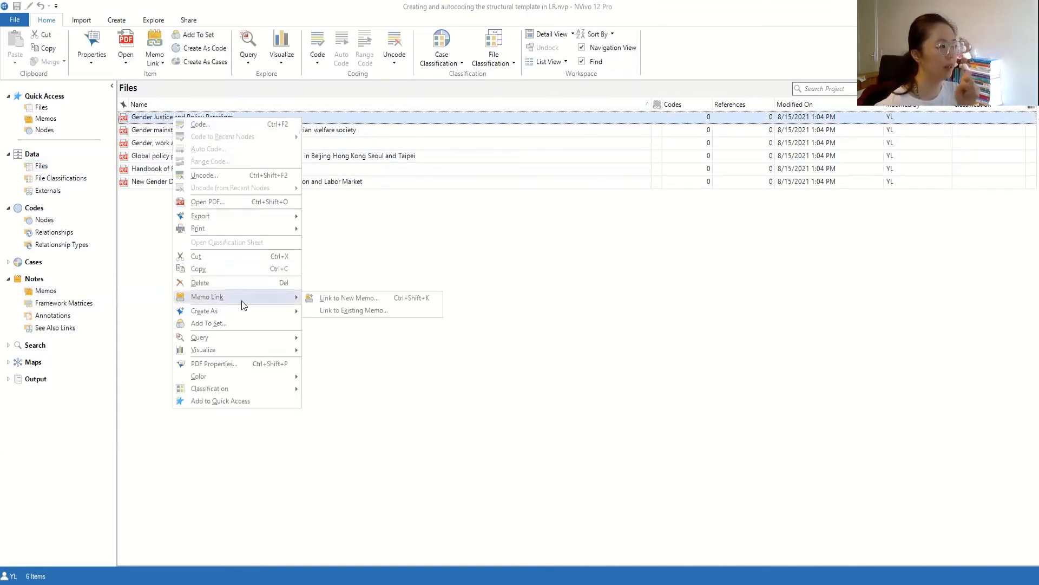
# - Link a new memo named 'Gender Justice and Policy Paradigm- analysis' to the file
pyautogui.click(334, 301)
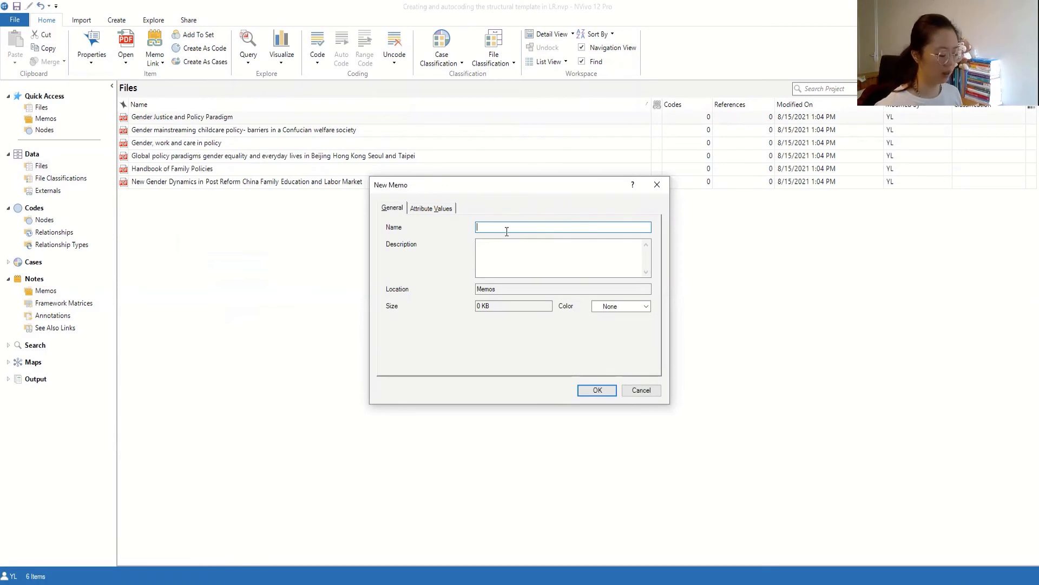
pyautogui.write('Gender J')
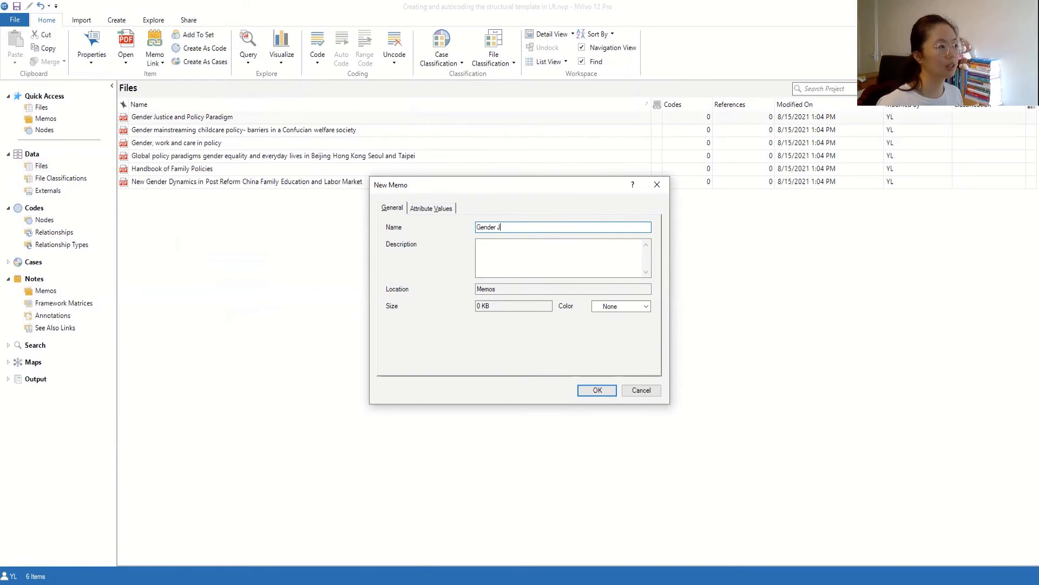
pyautogui.write('ustice and Policy Paradigm-')
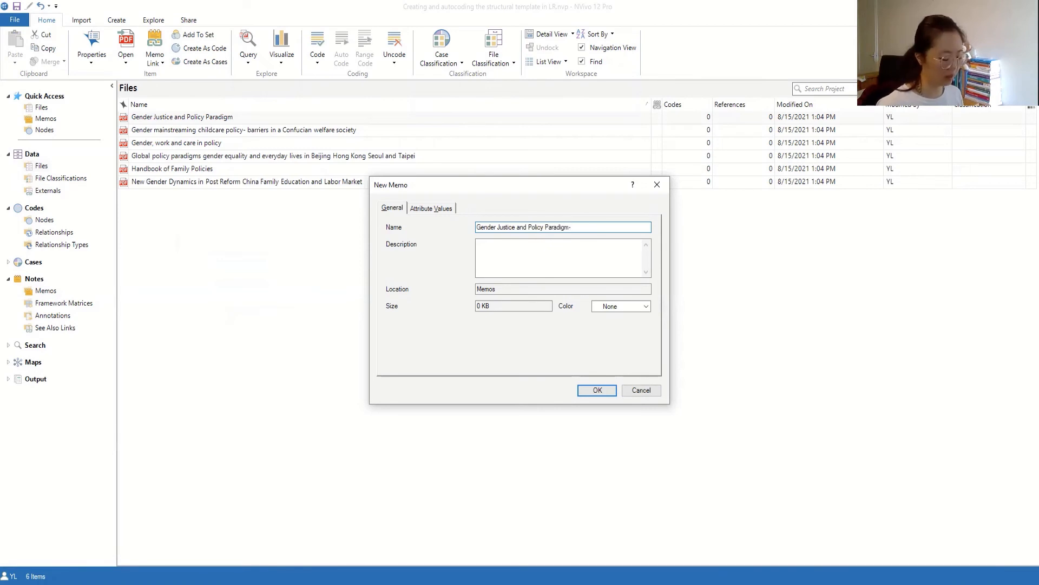
pyautogui.write('temp')
pyautogui.press('BackSpace')
pyautogui.press('BackSpace')
pyautogui.press('BackSpace')
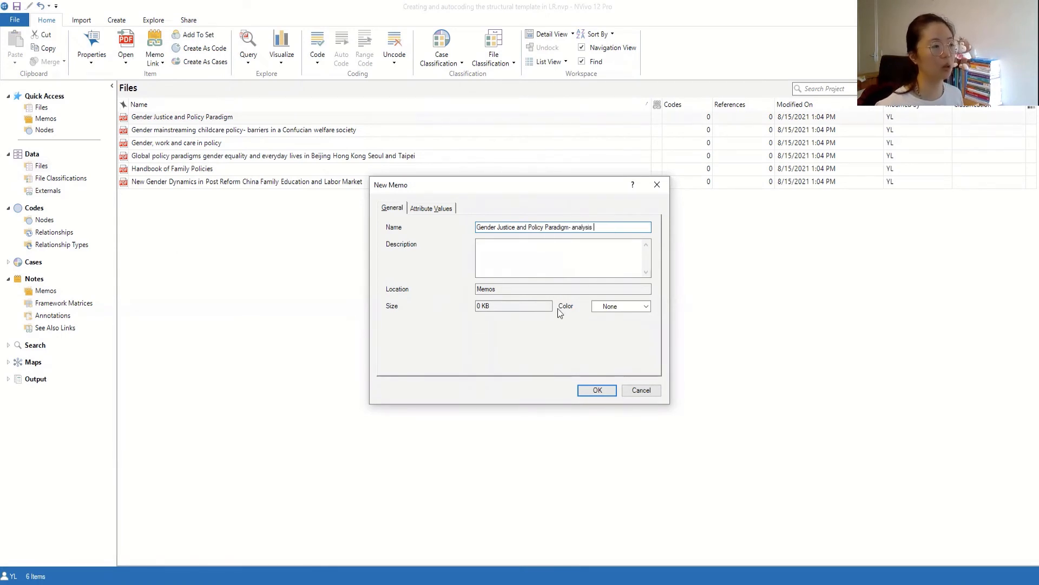
pyautogui.click(589, 391)
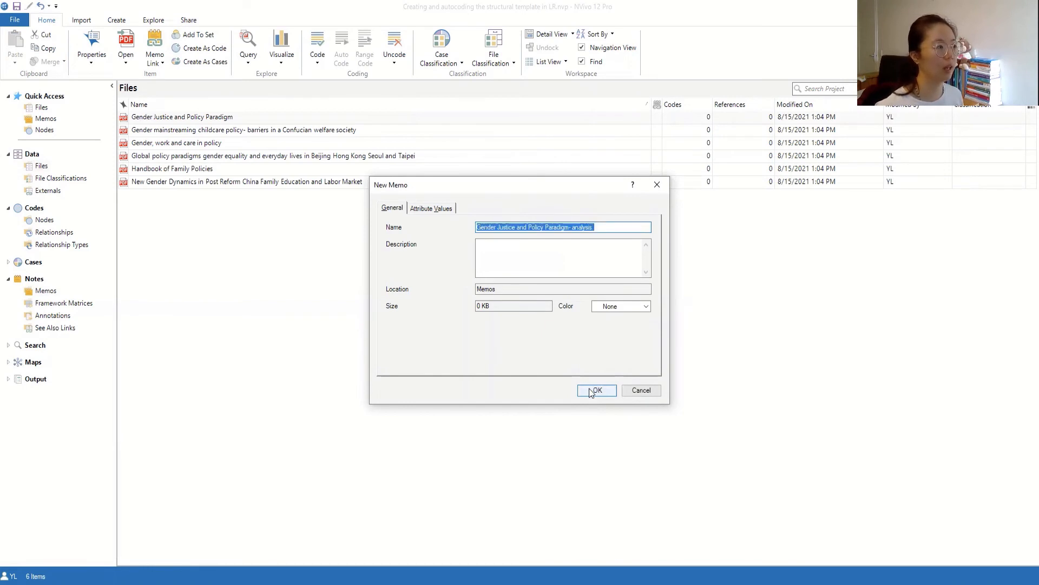
pyautogui.click(590, 390)
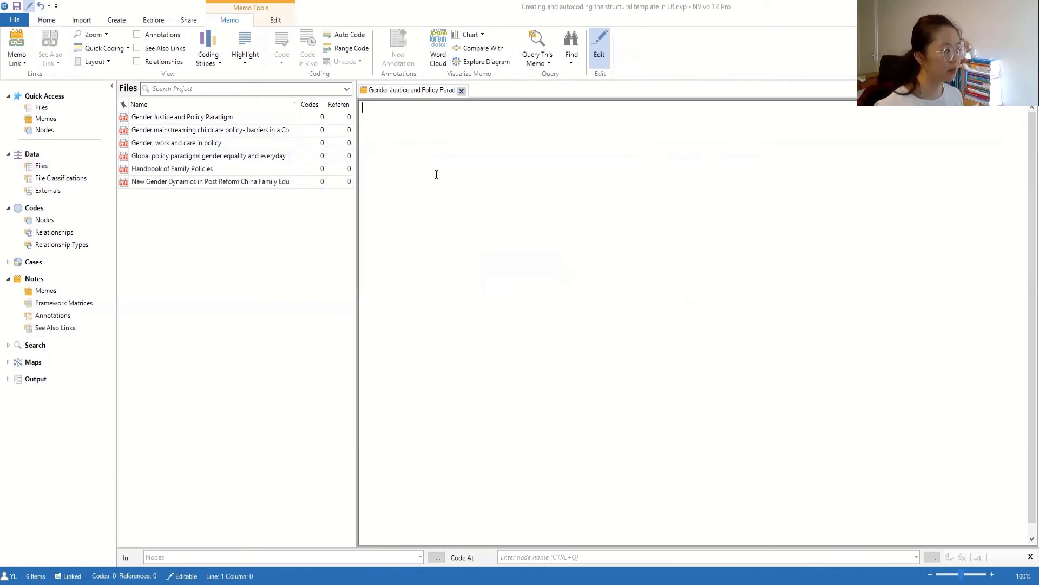
# - Copy questions A–E from the template memo into the Gender Justice and Policy Paradigm- analysis memo
pyautogui.click(45, 290)
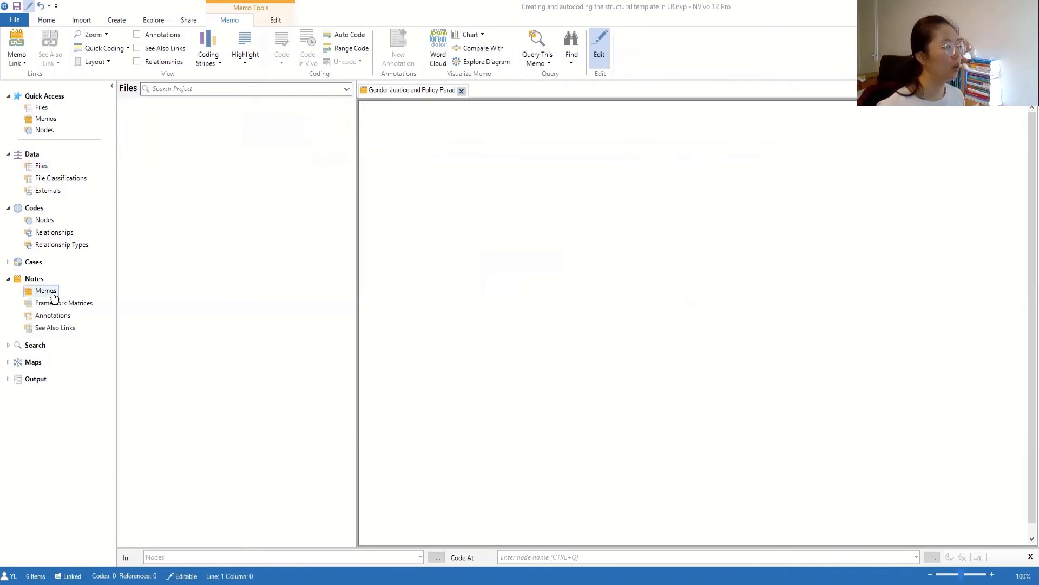
pyautogui.doubleClick(170, 118)
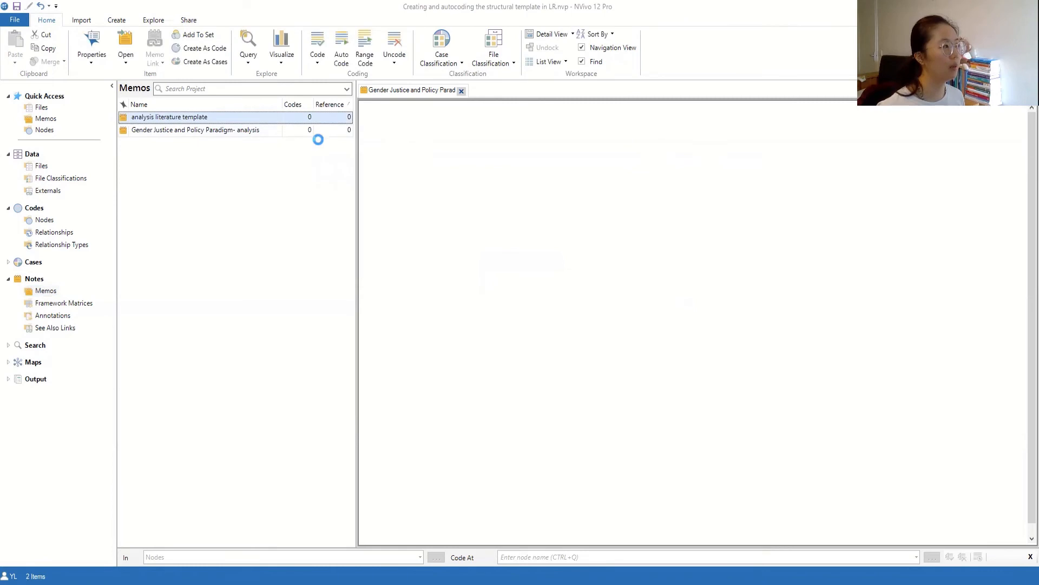
pyautogui.moveTo(443, 411); pyautogui.dragTo(348, 159)
pyautogui.hotkey('ctrl', 'c')
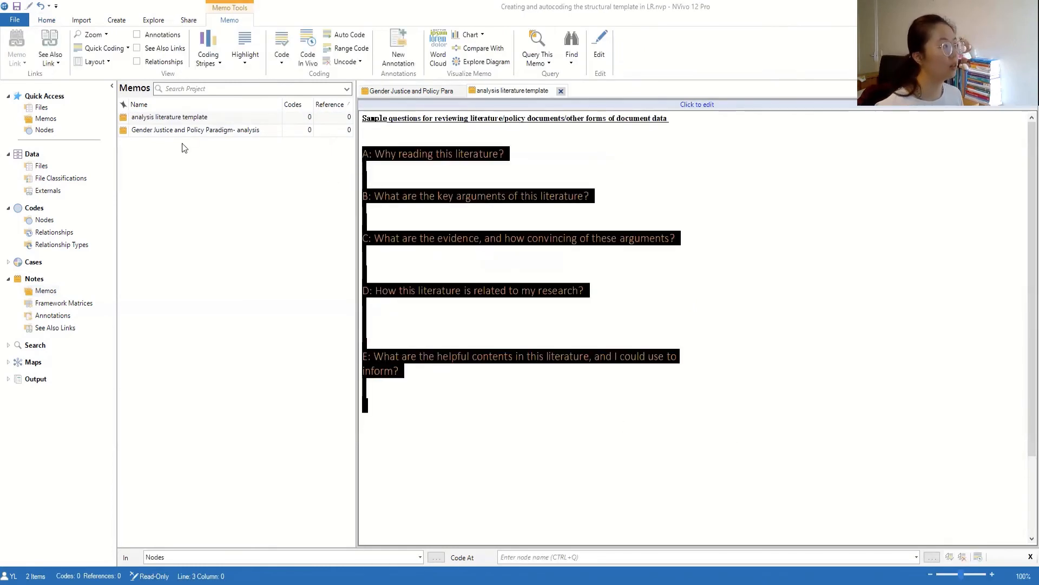
pyautogui.click(242, 131)
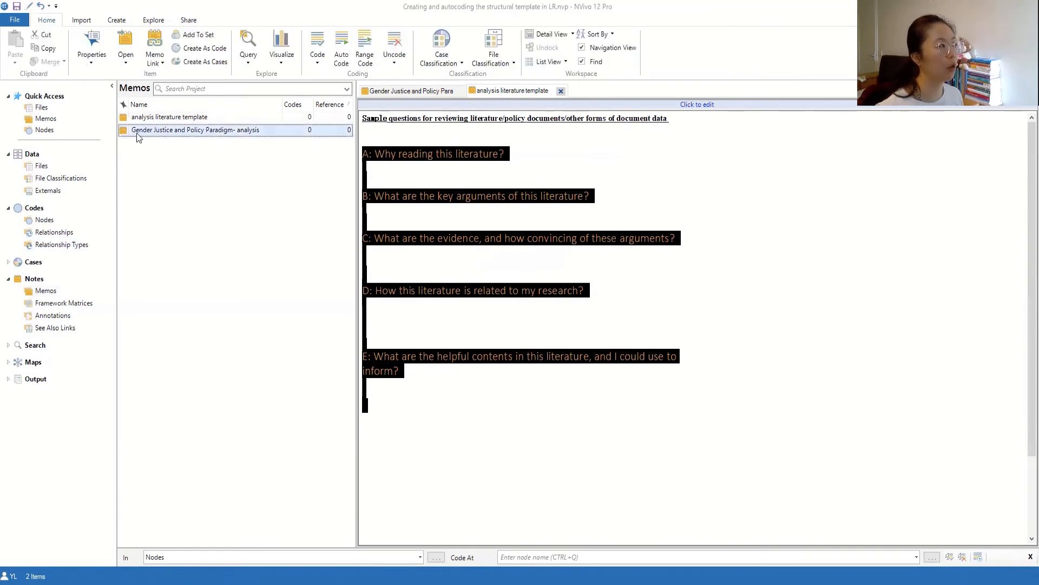
pyautogui.click(595, 248)
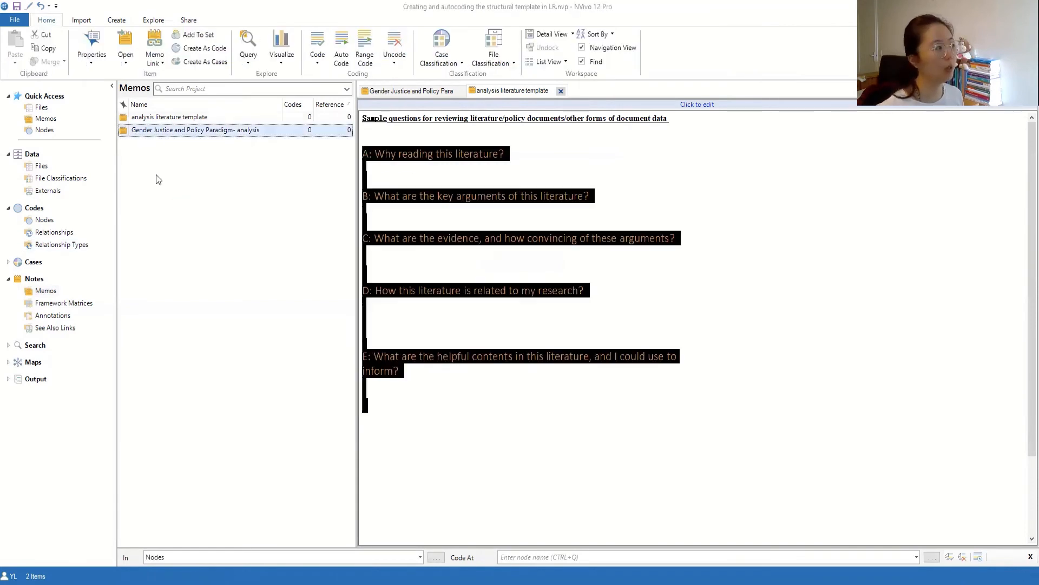
pyautogui.click(164, 131)
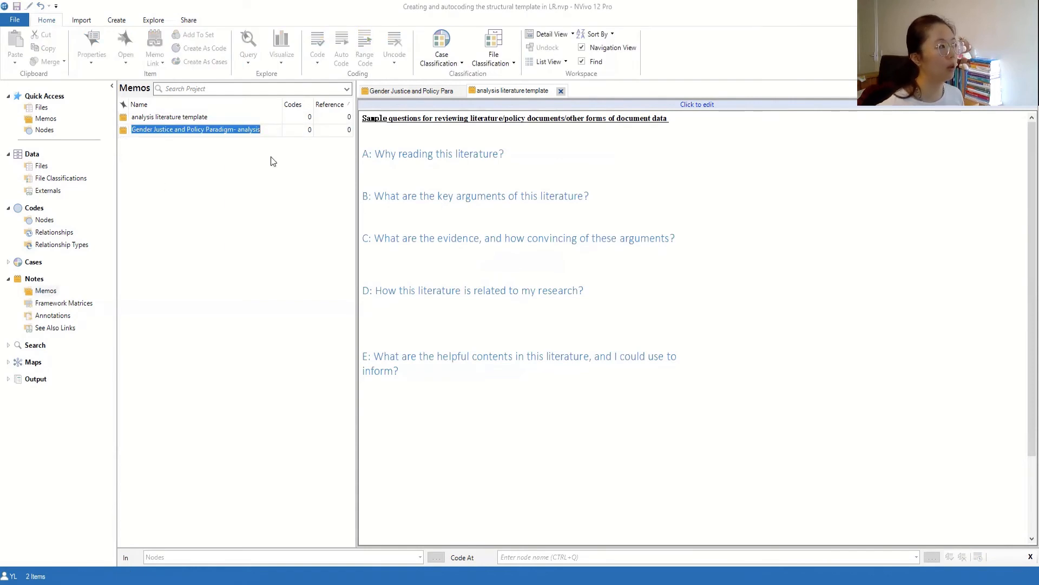
pyautogui.doubleClick(125, 132)
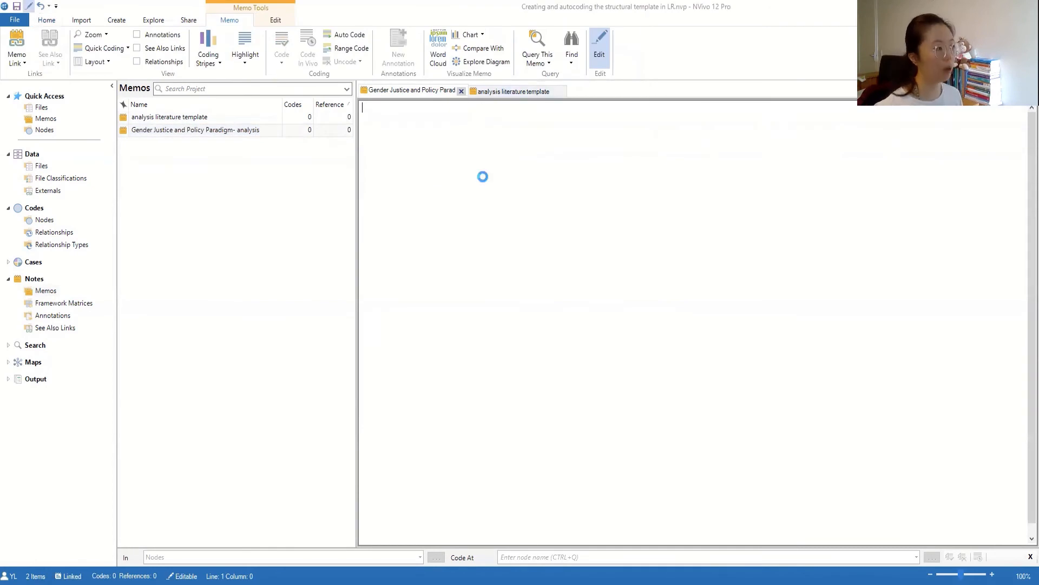
pyautogui.hotkey('ctrl', 'v')
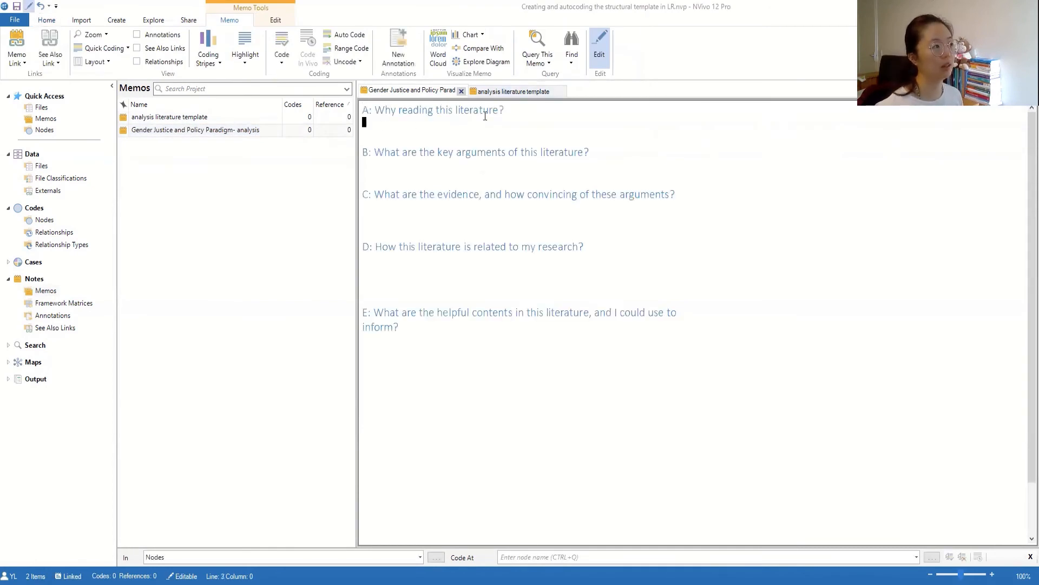
pyautogui.click(373, 129)
pyautogui.click(41, 165)
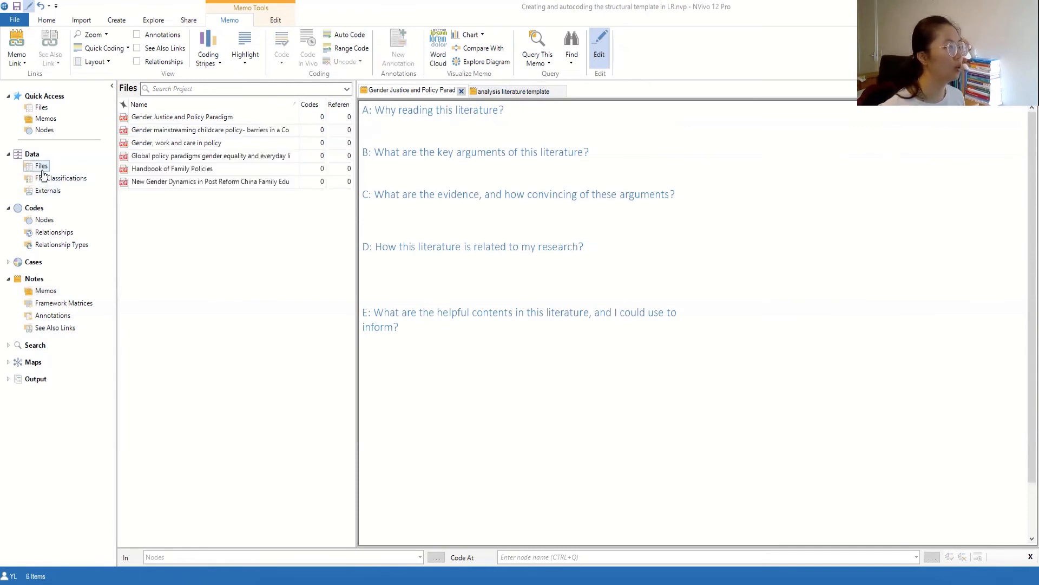
# - Link a new memo 'Gender, work and care in policy-analysis' to the file and paste the template
pyautogui.rightClick(208, 146)
pyautogui.moveTo(261, 324)
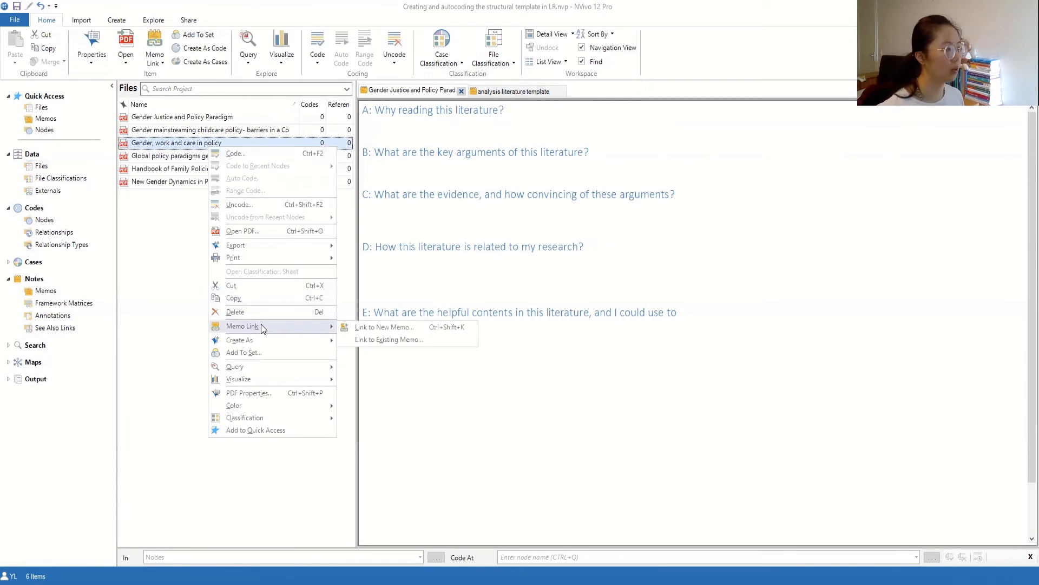
pyautogui.click(372, 333)
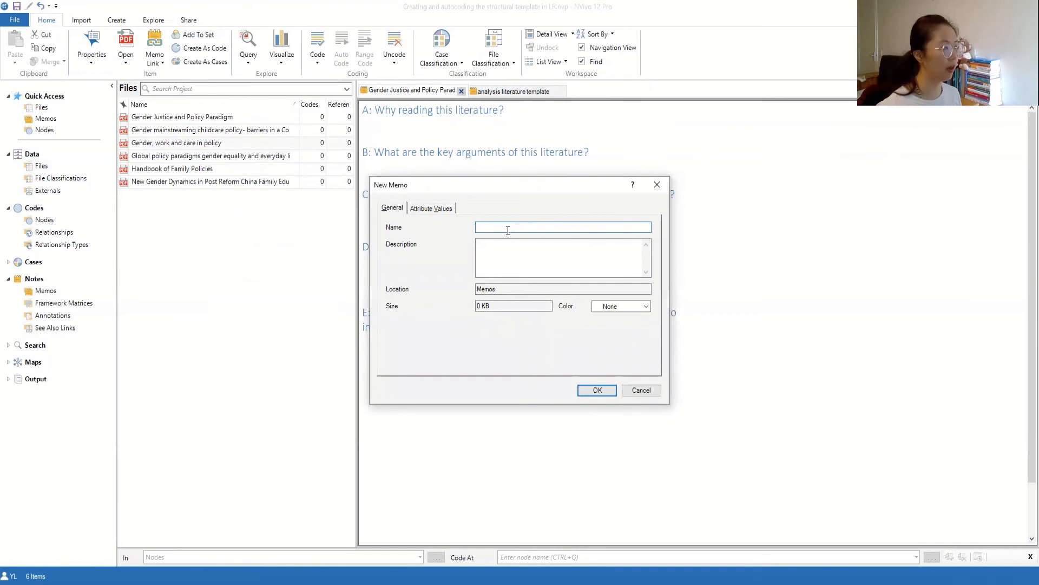
pyautogui.write('Gender, work and care in policy')
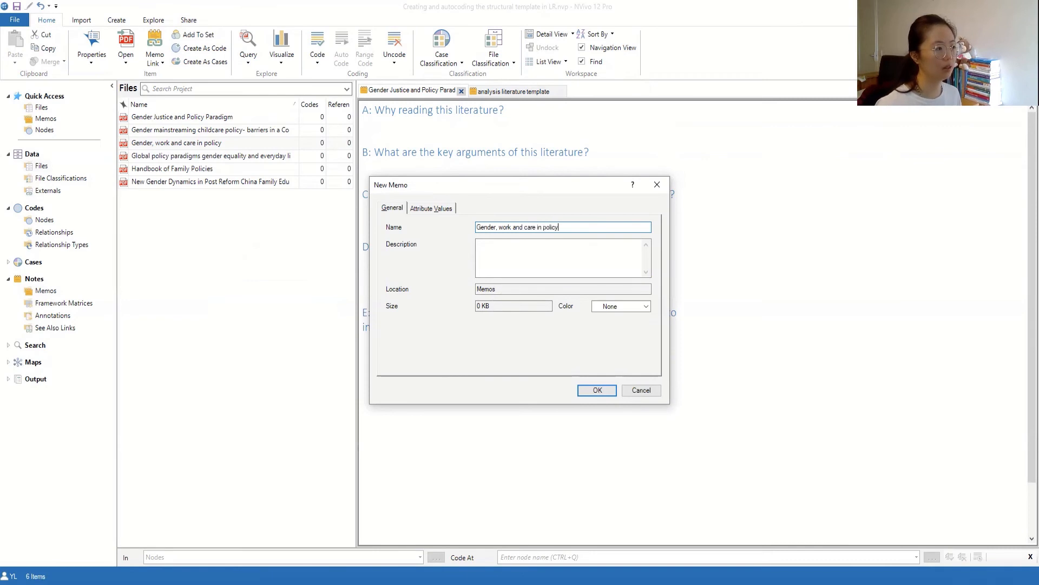
pyautogui.write('-analus')
pyautogui.press('BackSpace')
pyautogui.write('ysis')
pyautogui.click(597, 390)
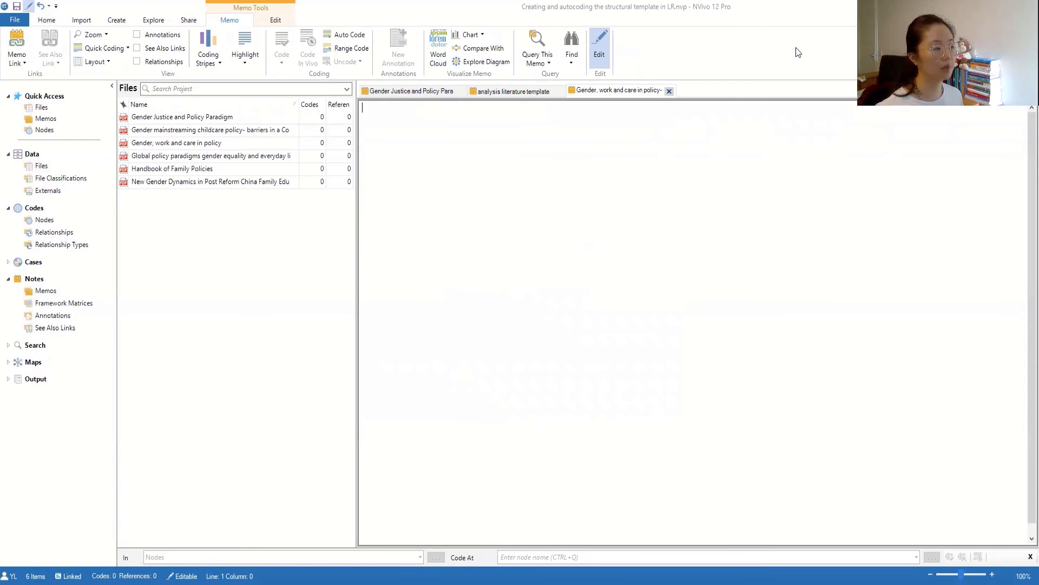
pyautogui.hotkey('ctrl', 'v')
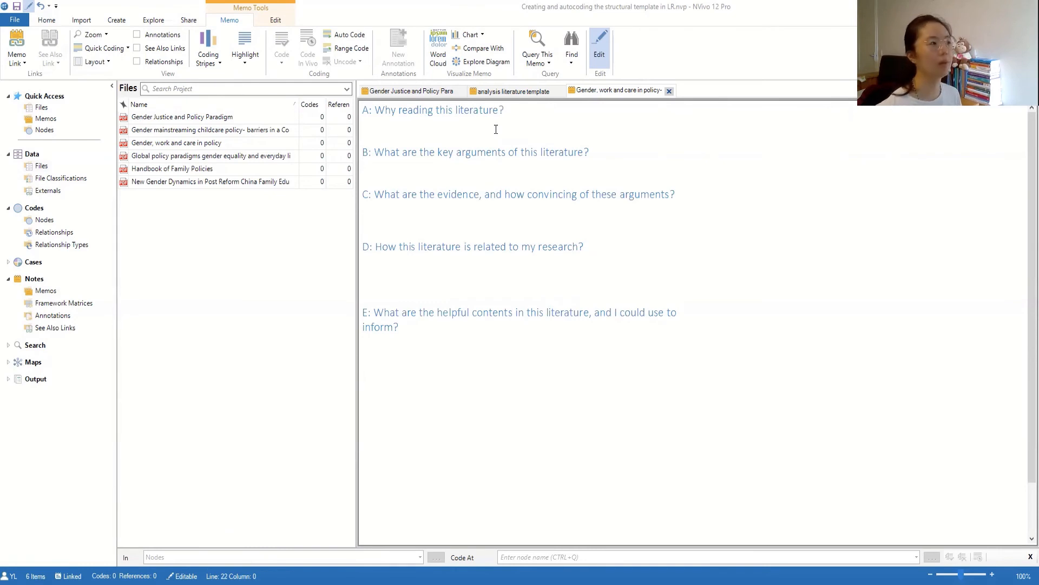
# - Browse the Memos and literature file lists, placing the caret above question E
pyautogui.click(46, 292)
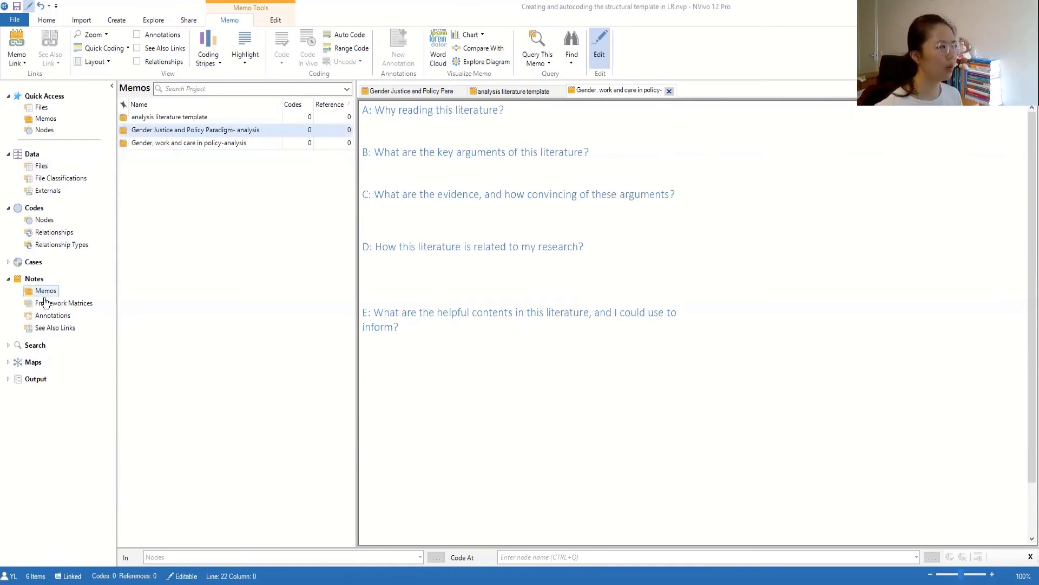
pyautogui.click(534, 366)
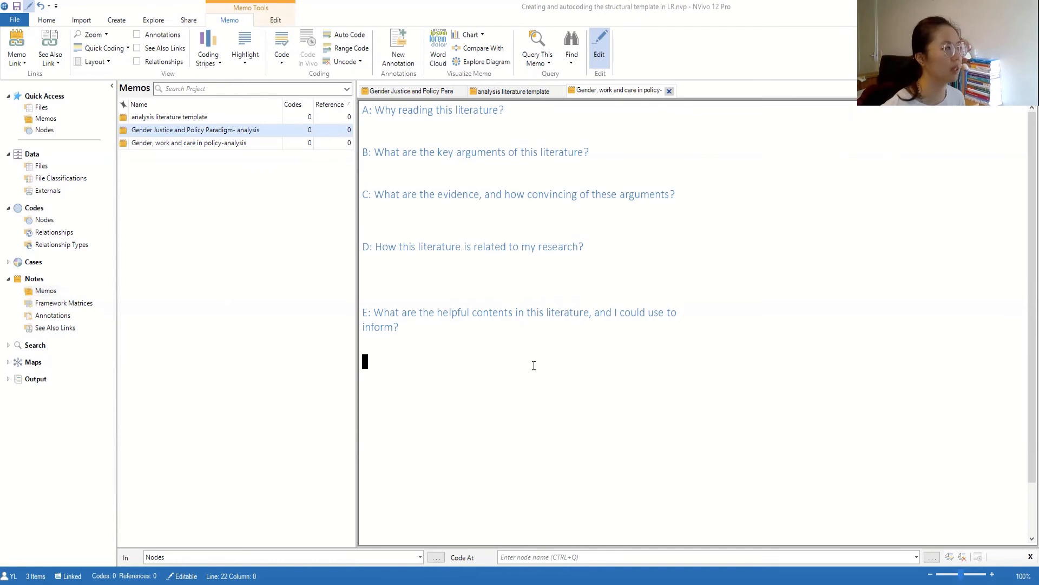
pyautogui.click(41, 166)
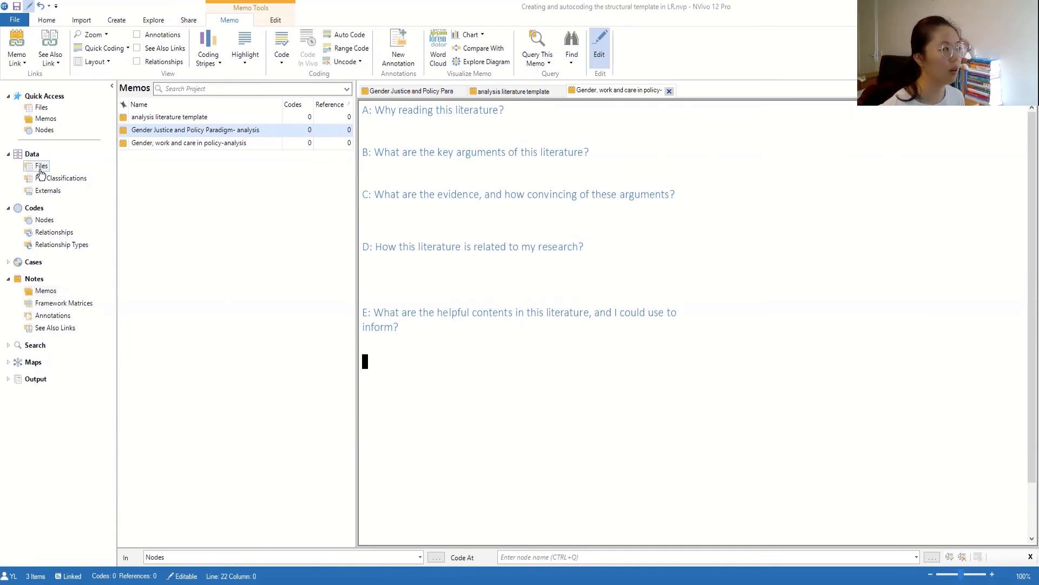
pyautogui.click(44, 292)
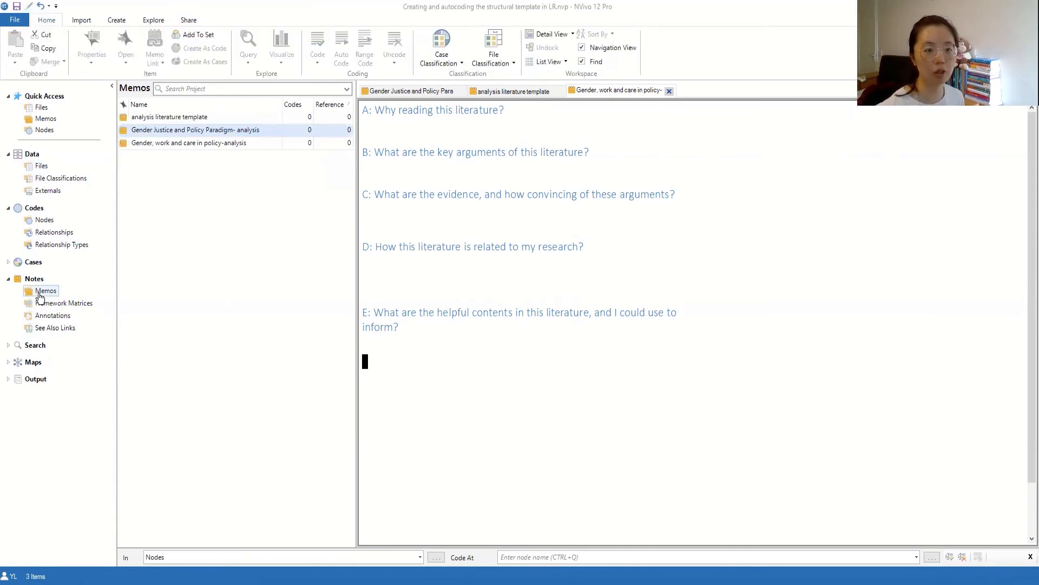
pyautogui.click(381, 298)
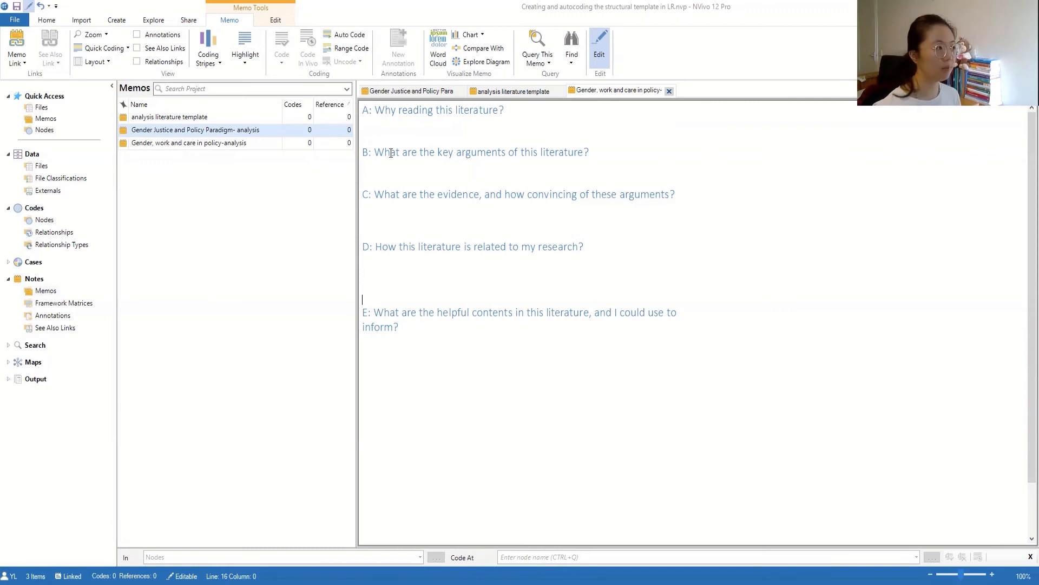
# - Close the analysis literature template memo and put the caret under question A in the Gender Justice memo
pyautogui.click(431, 89)
pyautogui.click(536, 96)
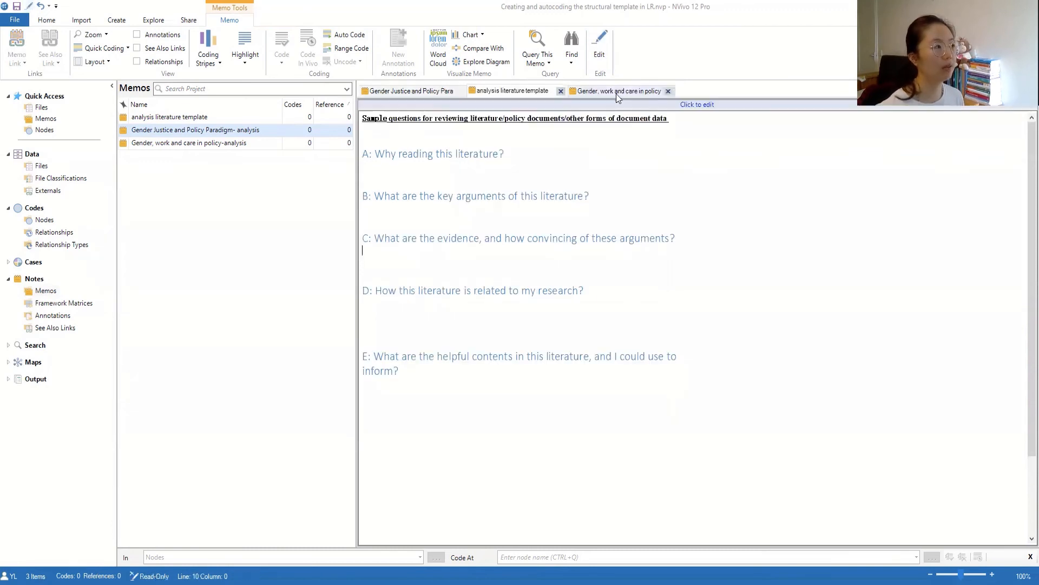
pyautogui.click(560, 91)
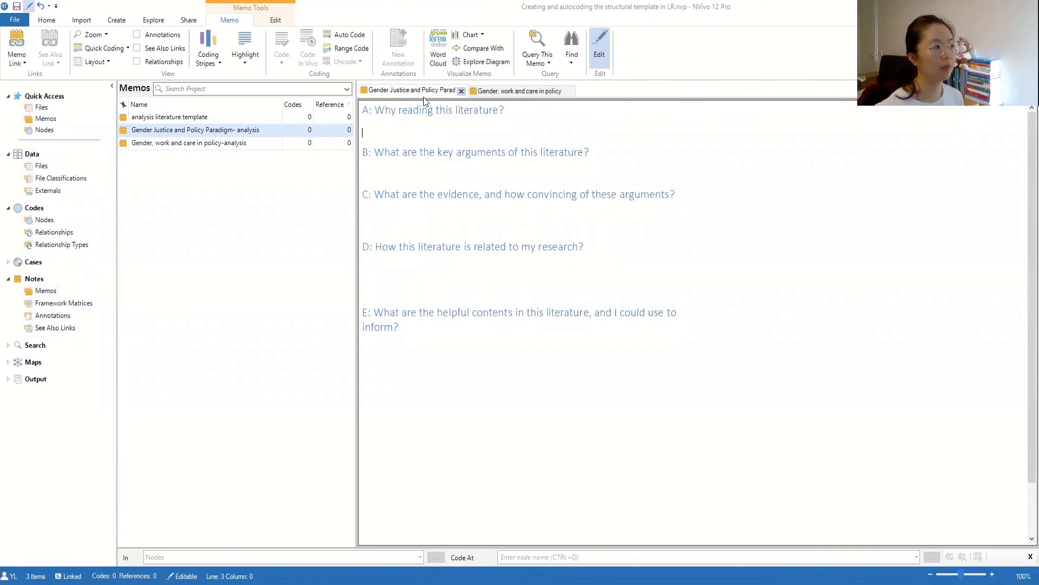
pyautogui.click(384, 92)
pyautogui.click(373, 124)
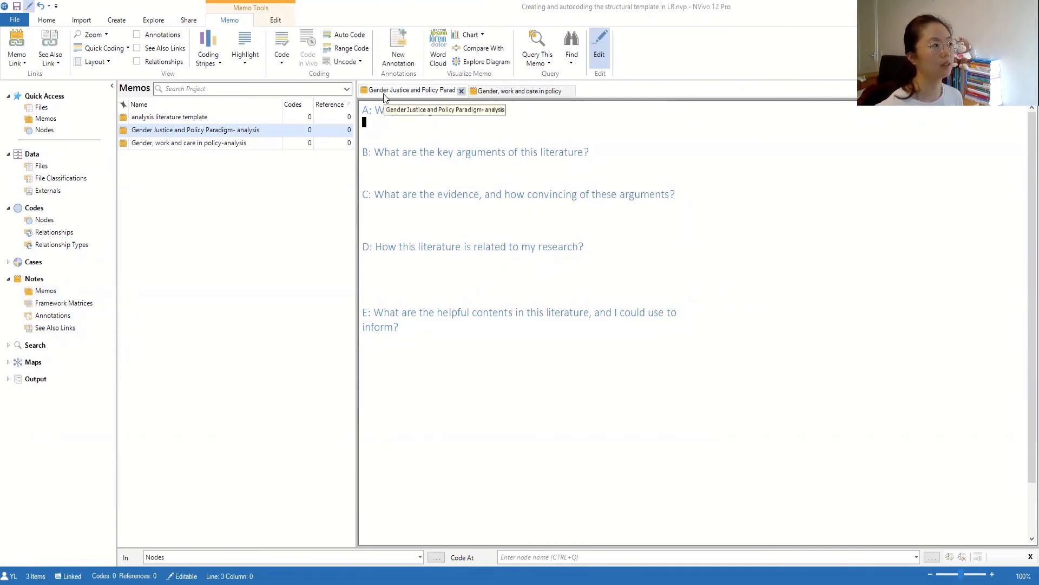
pyautogui.click(385, 130)
# - Type 'fun and meaningful/ACDEFG...' under question A and select it
pyautogui.click(384, 130)
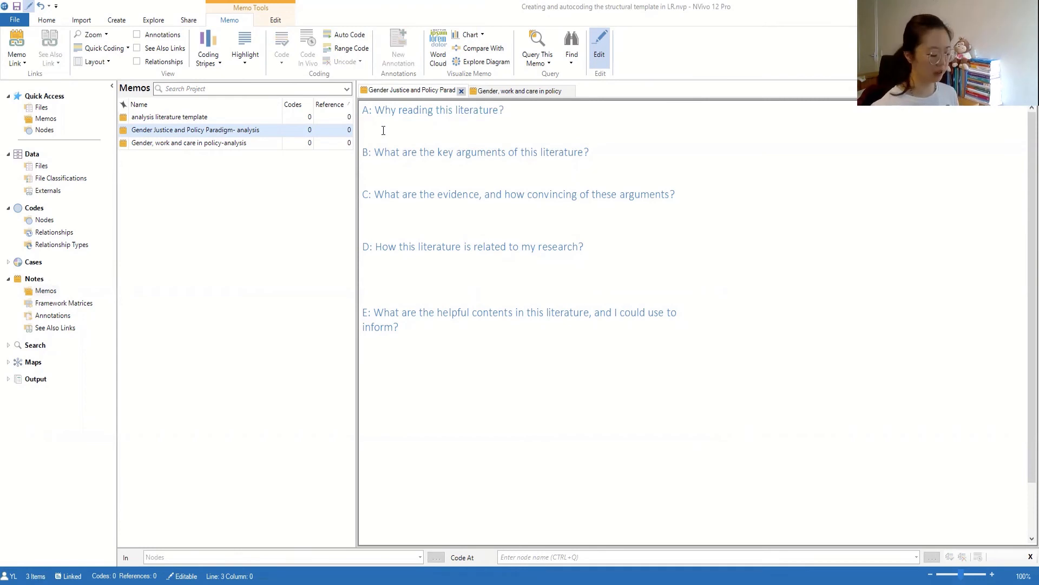
pyautogui.write('fun and meaningful/A')
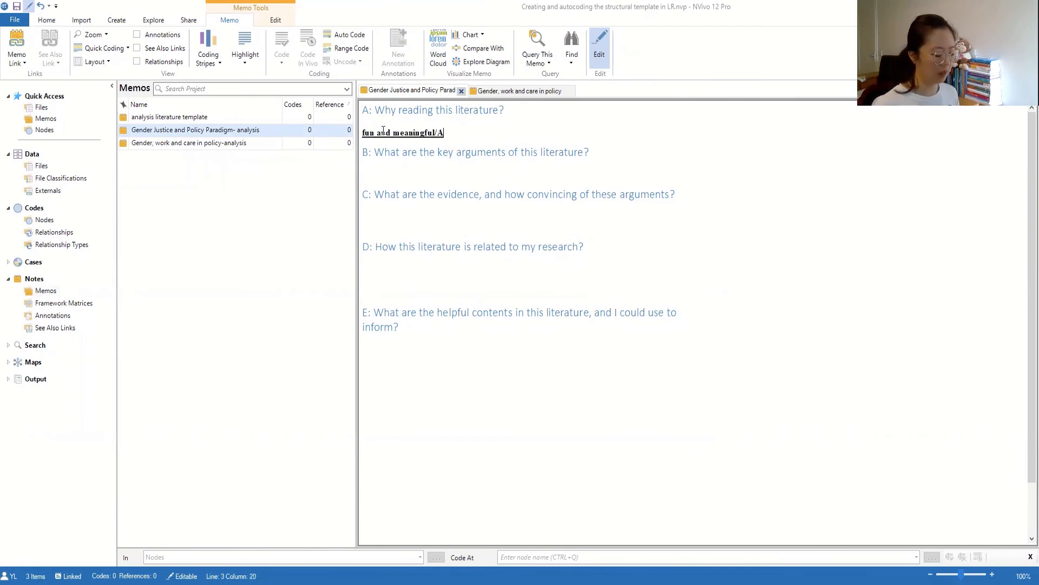
pyautogui.write('CBDS...')
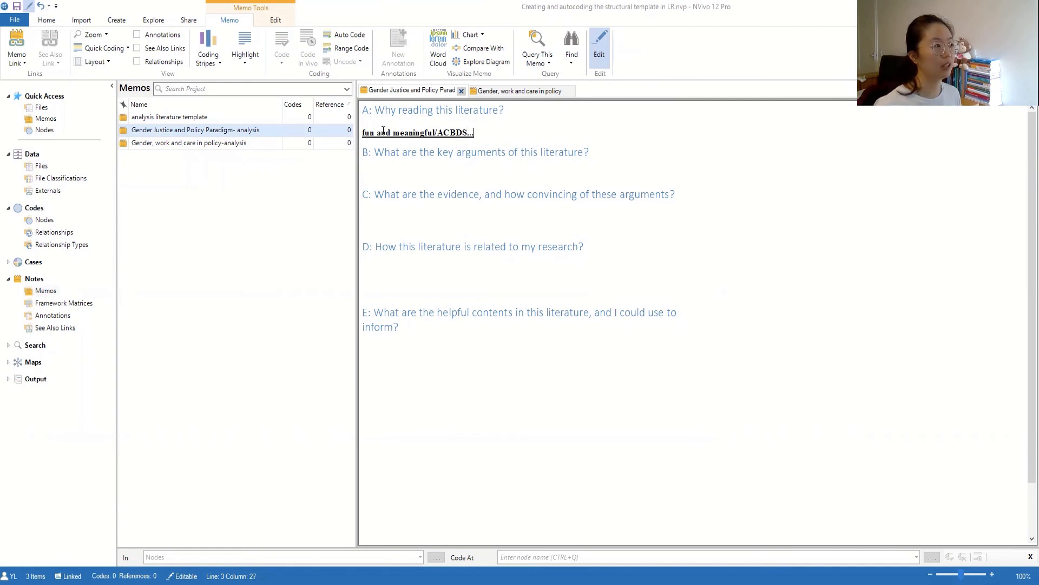
pyautogui.press('BackSpace')
pyautogui.press('BackSpace')
pyautogui.press('BackSpace')
pyautogui.press('BackSpace')
pyautogui.press('BackSpace')
pyautogui.write('DEFG...')
pyautogui.press('Return')
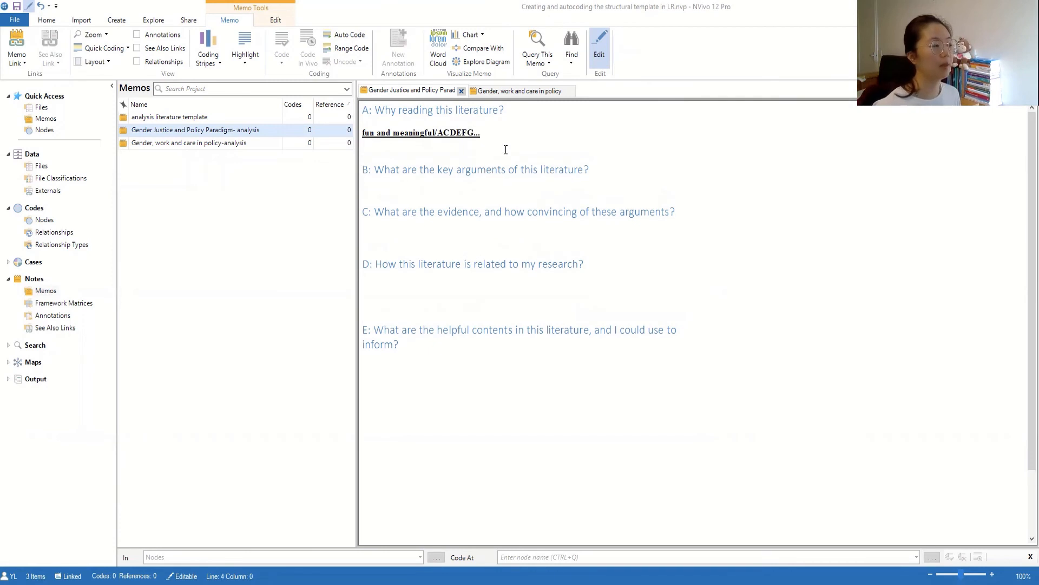
pyautogui.moveTo(480, 141); pyautogui.dragTo(362, 135)
pyautogui.hotkey('ctrl', 'c')
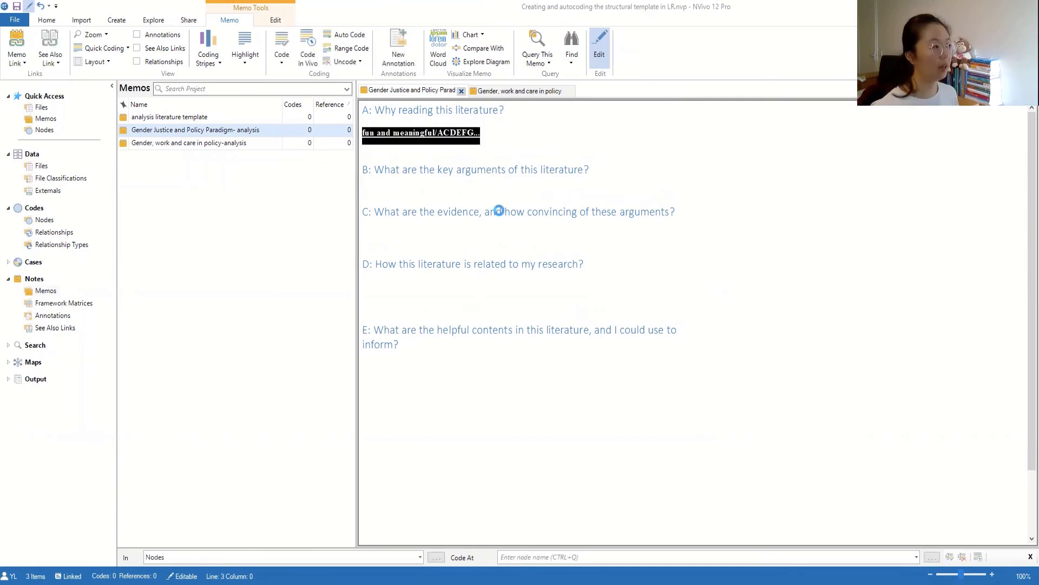
# - Paste the same answer under questions B and C
pyautogui.click(455, 195)
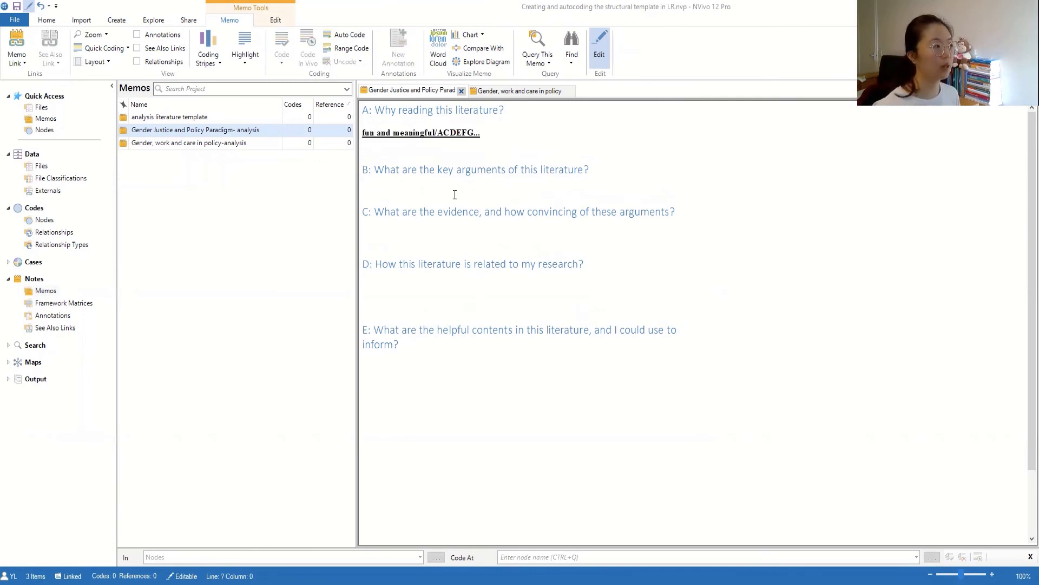
pyautogui.click(415, 244)
pyautogui.hotkey('ctrl', 'v')
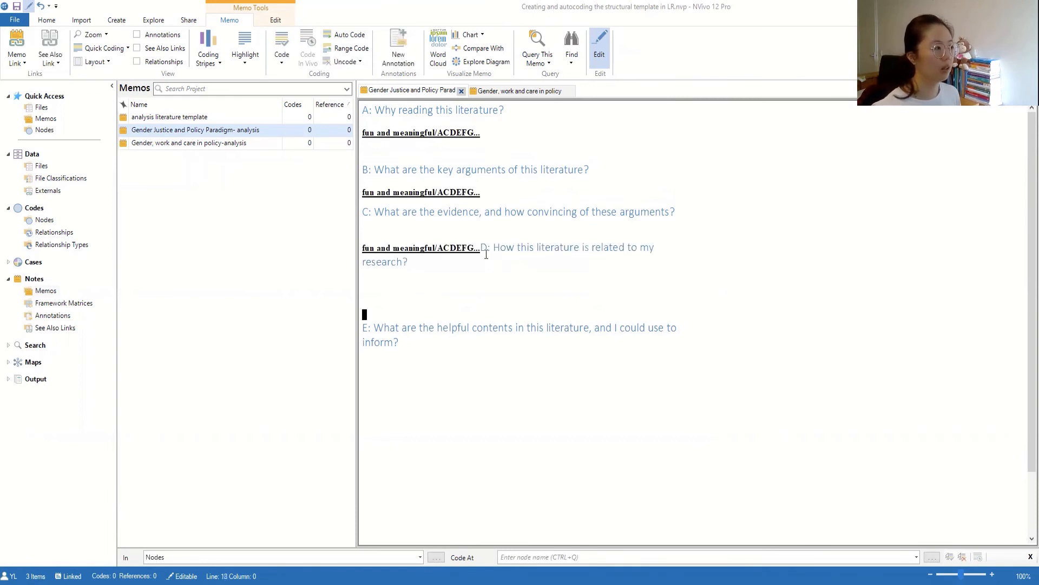
pyautogui.moveTo(496, 244); pyautogui.dragTo(489, 245)
pyautogui.press('Return')
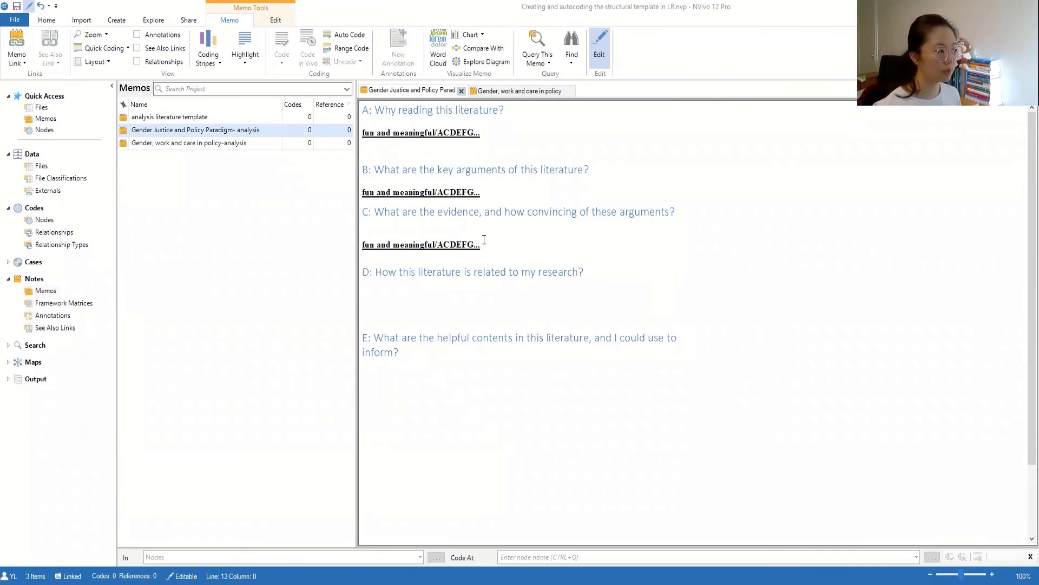
# - Type placeholder text 'HUIHIIAHSIDHAUIS' under D and 'ASDHAUISDHUAIDH' under E
pyautogui.click(381, 295)
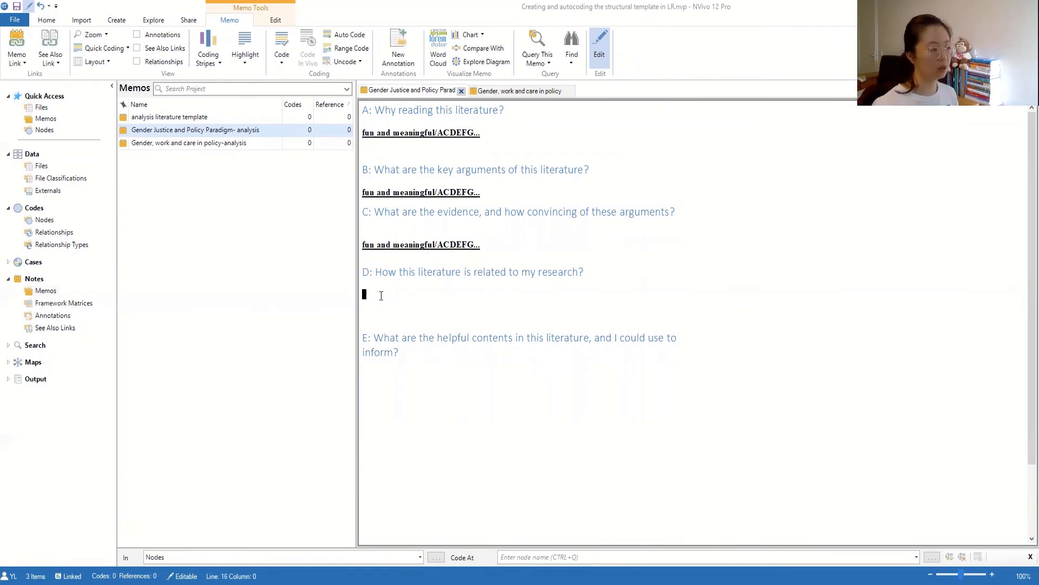
pyautogui.write('HUIHIIAHSIDHAUIS')
pyautogui.click(406, 386)
pyautogui.write('ASDHAUISDHUAIDH')
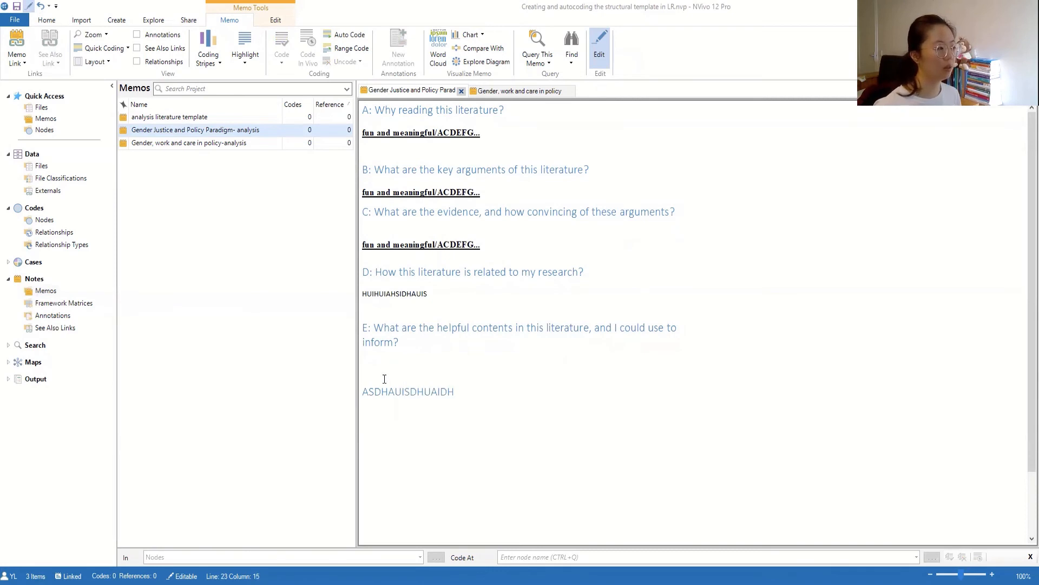
pyautogui.moveTo(382, 375); pyautogui.dragTo(429, 436)
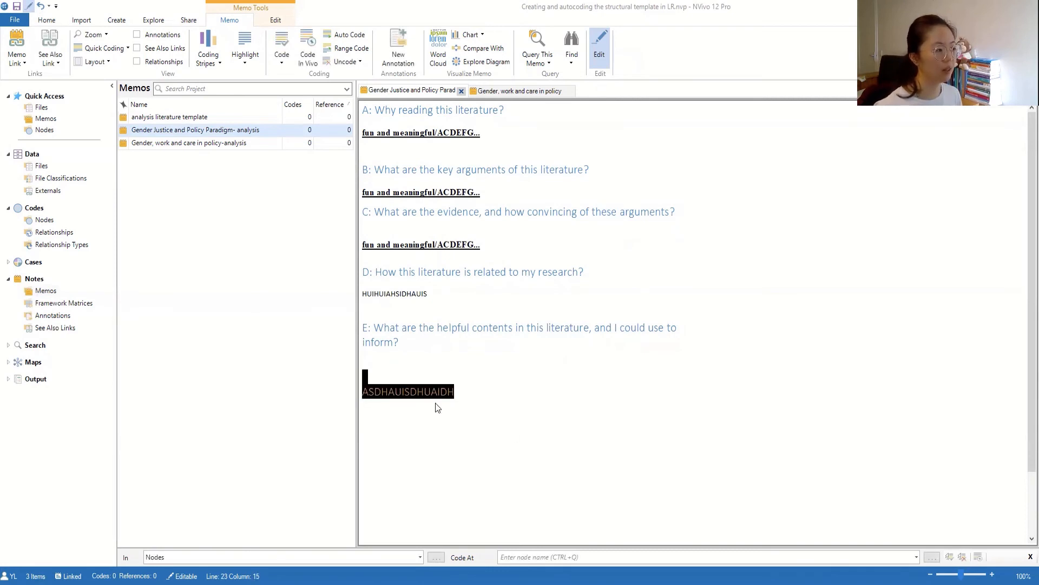
# - Reselect the text under question E and make the memo editable again
pyautogui.click(466, 391)
pyautogui.moveTo(466, 391); pyautogui.dragTo(487, 401)
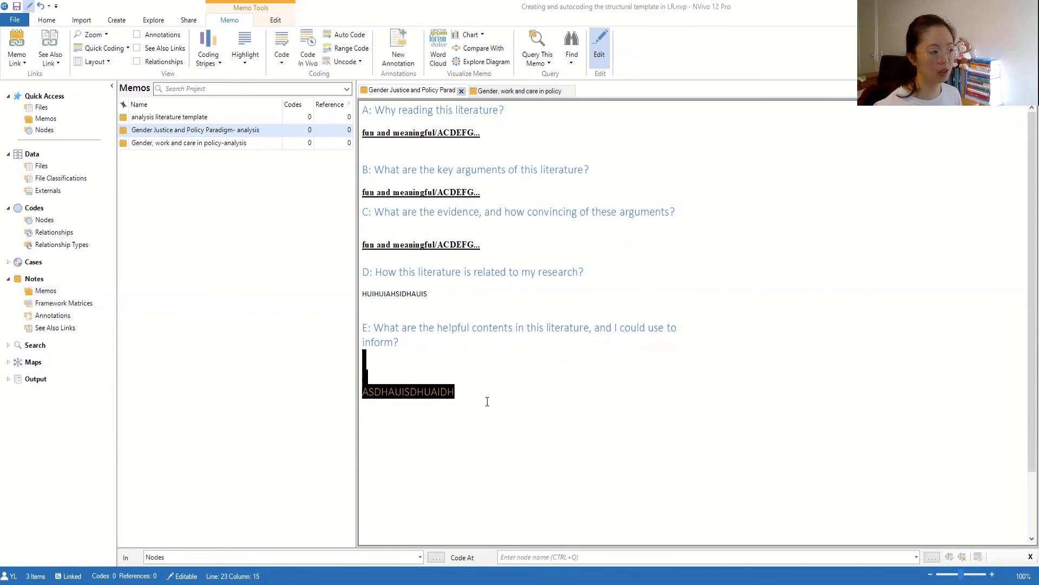
pyautogui.rightClick(423, 394)
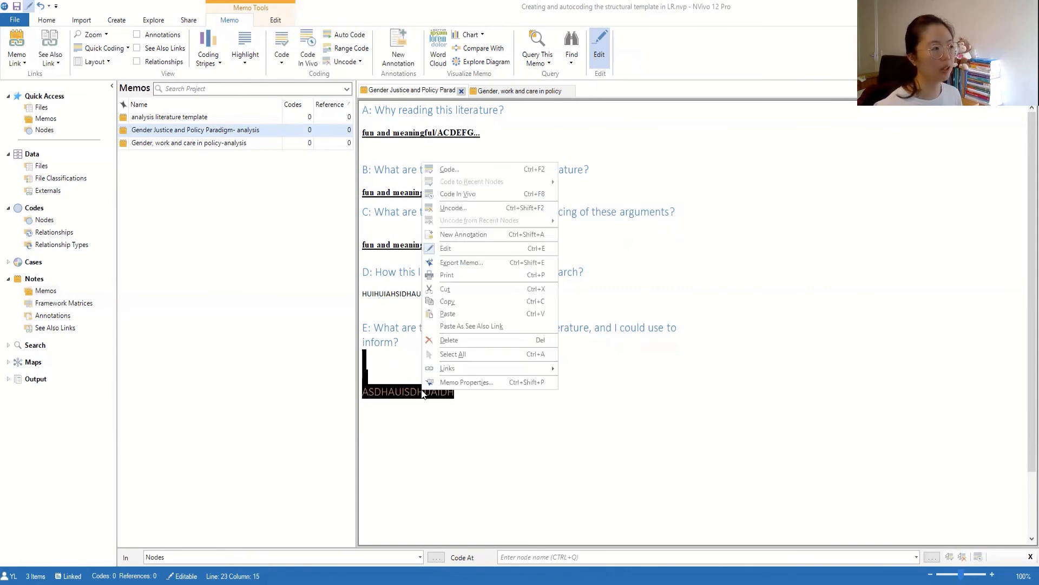
pyautogui.click(436, 248)
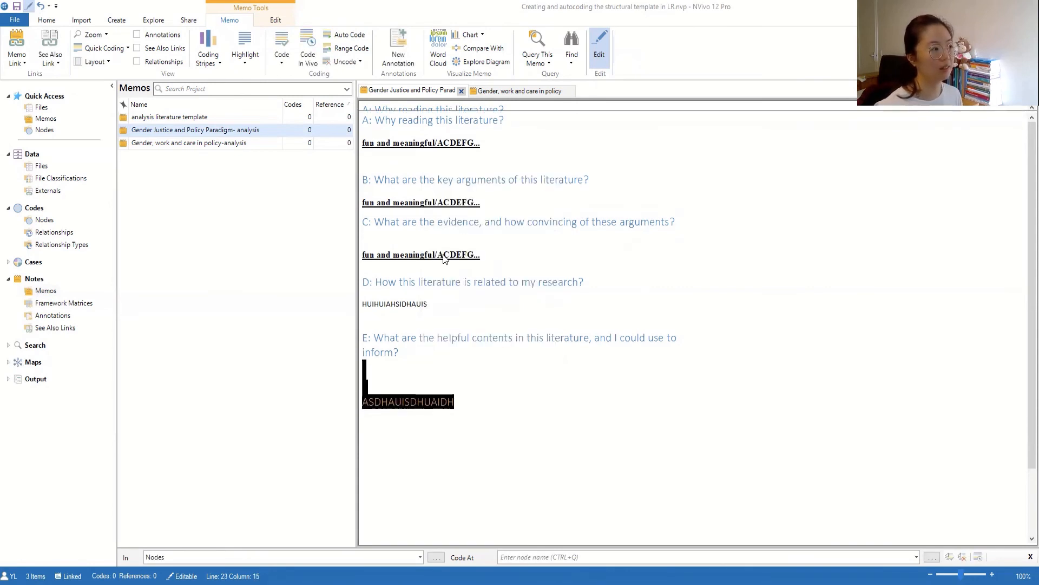
pyautogui.click(601, 58)
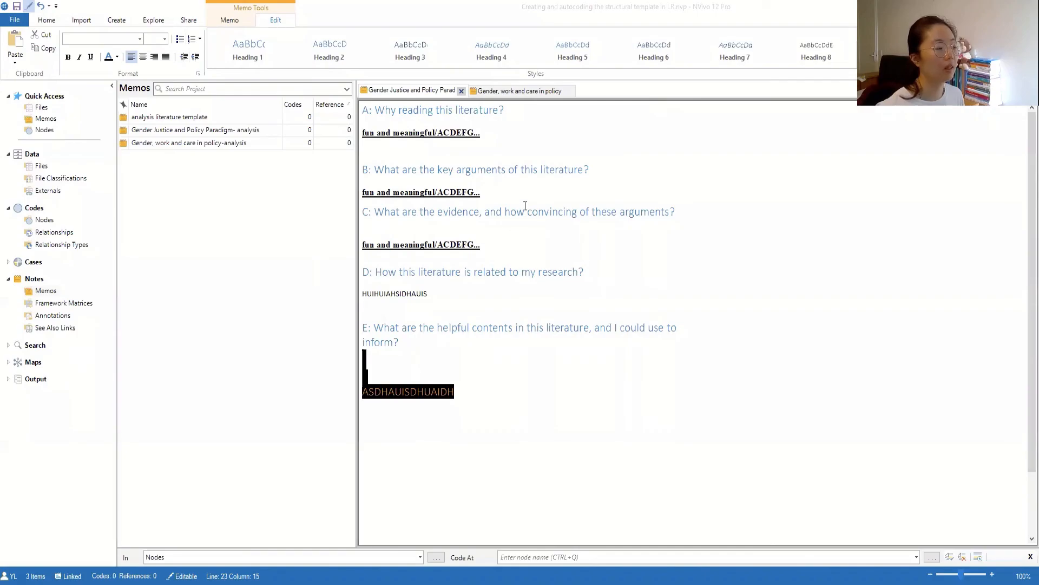
# - Restyle the last answer line under question E as Normal text
pyautogui.click(862, 62)
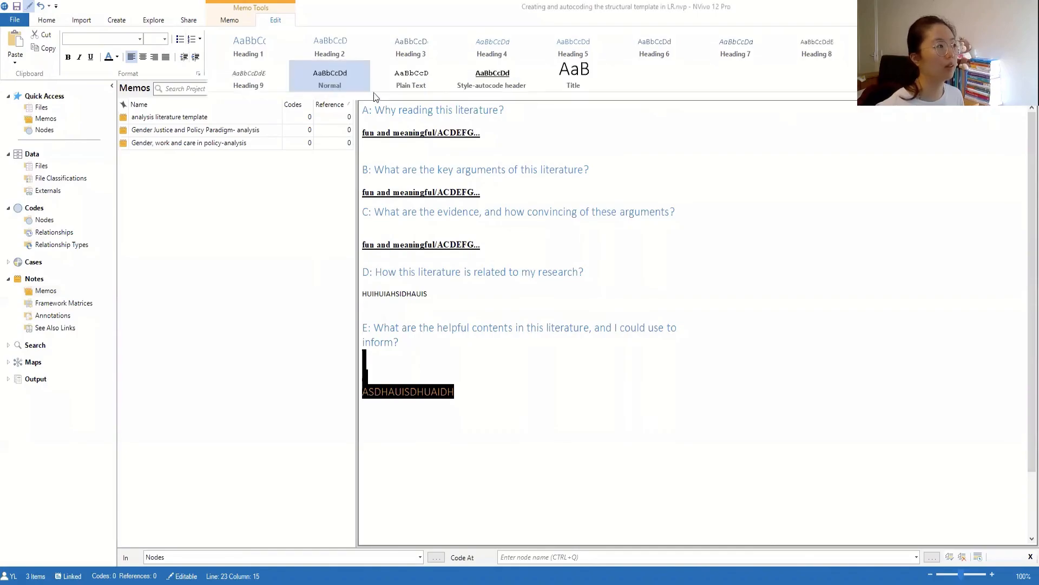
pyautogui.click(424, 454)
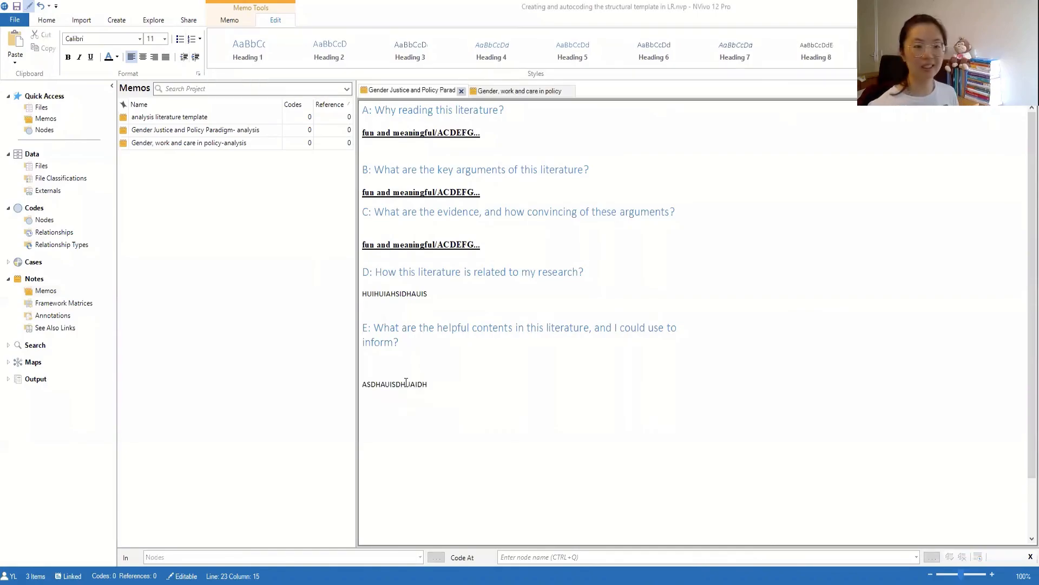
pyautogui.moveTo(448, 387); pyautogui.dragTo(350, 399)
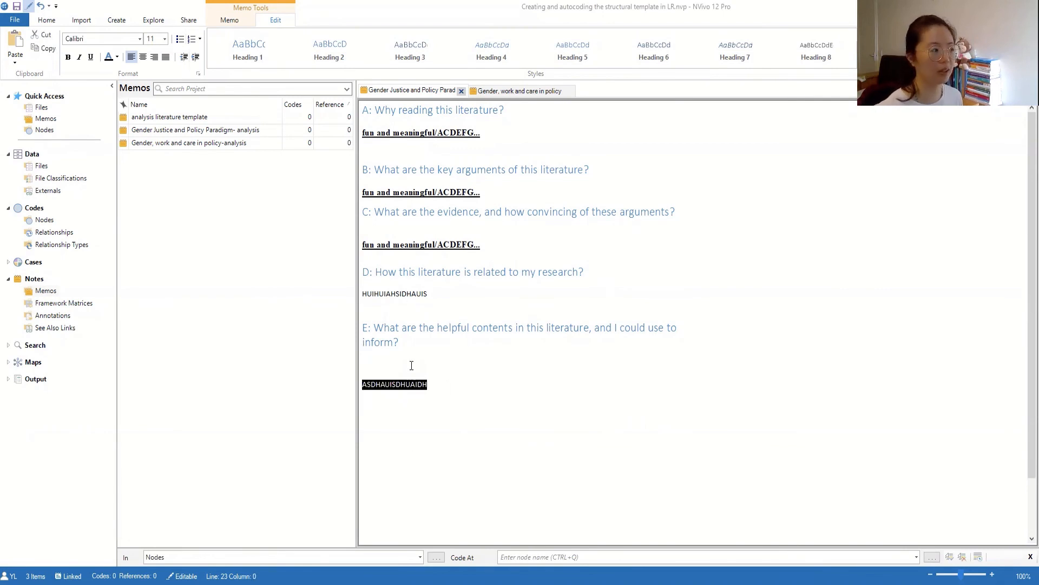
pyautogui.click(413, 384)
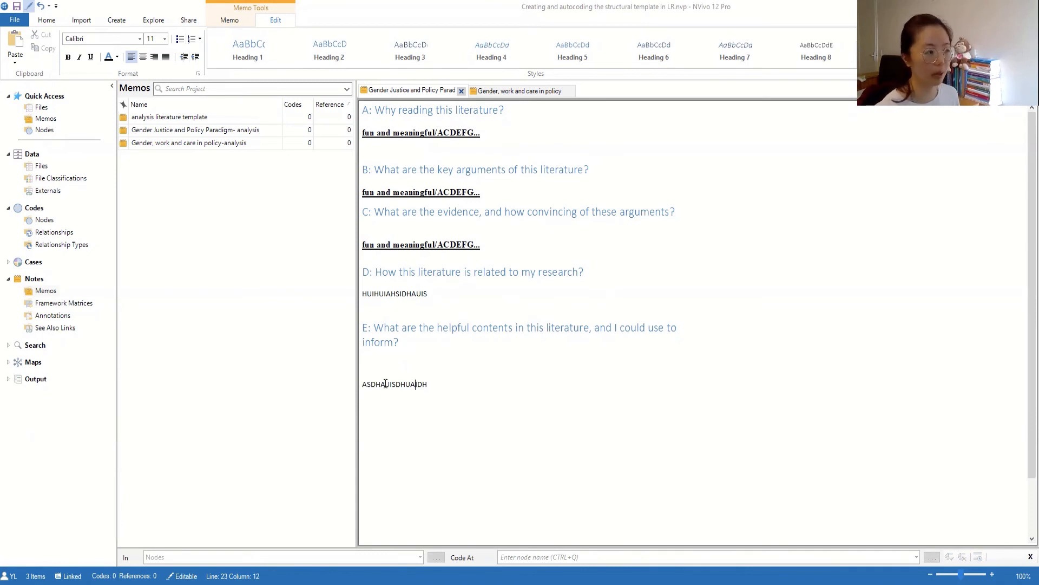
pyautogui.click(404, 384)
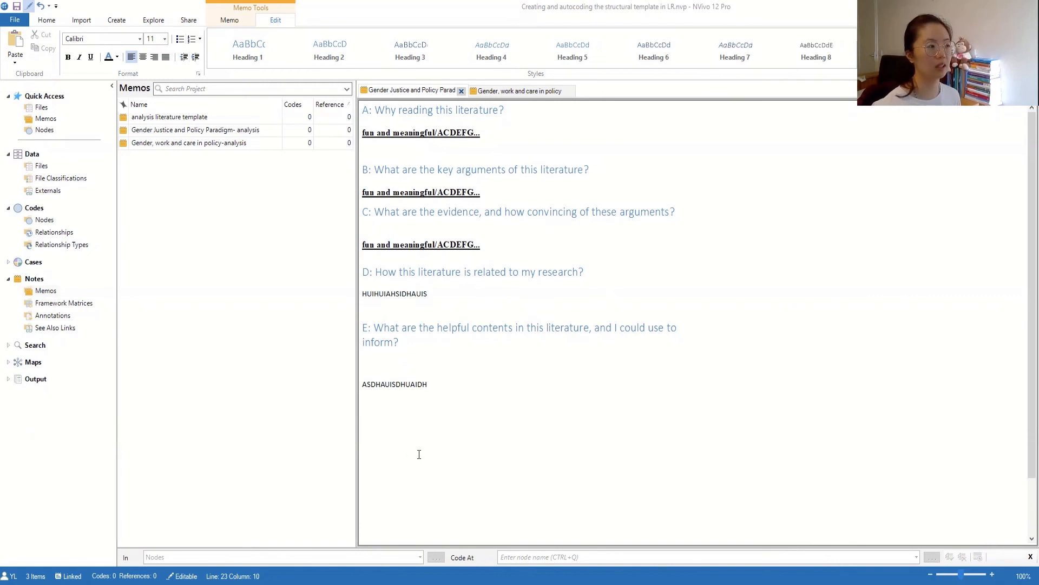
pyautogui.moveTo(369, 364); pyautogui.dragTo(376, 403)
pyautogui.click(416, 406)
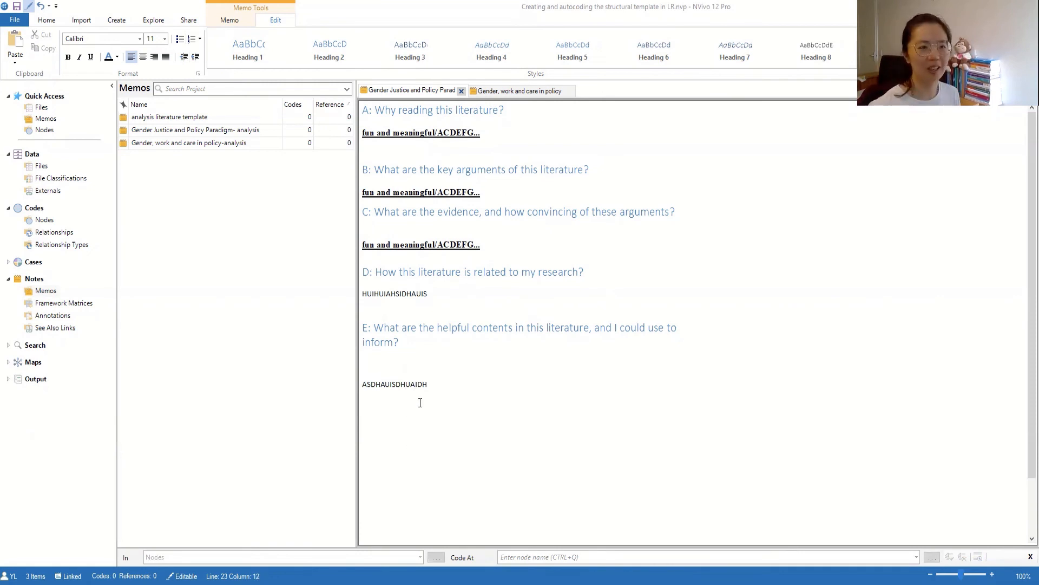
# - Apply the Normal style to the answer lines under questions C, B and A
pyautogui.moveTo(481, 245); pyautogui.dragTo(362, 244)
pyautogui.click(861, 64)
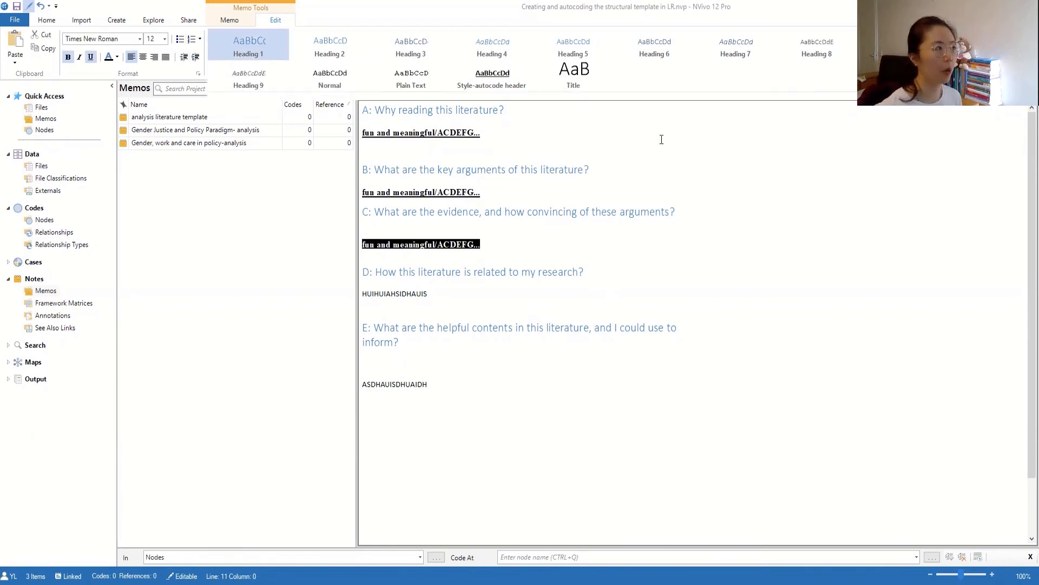
pyautogui.click(338, 81)
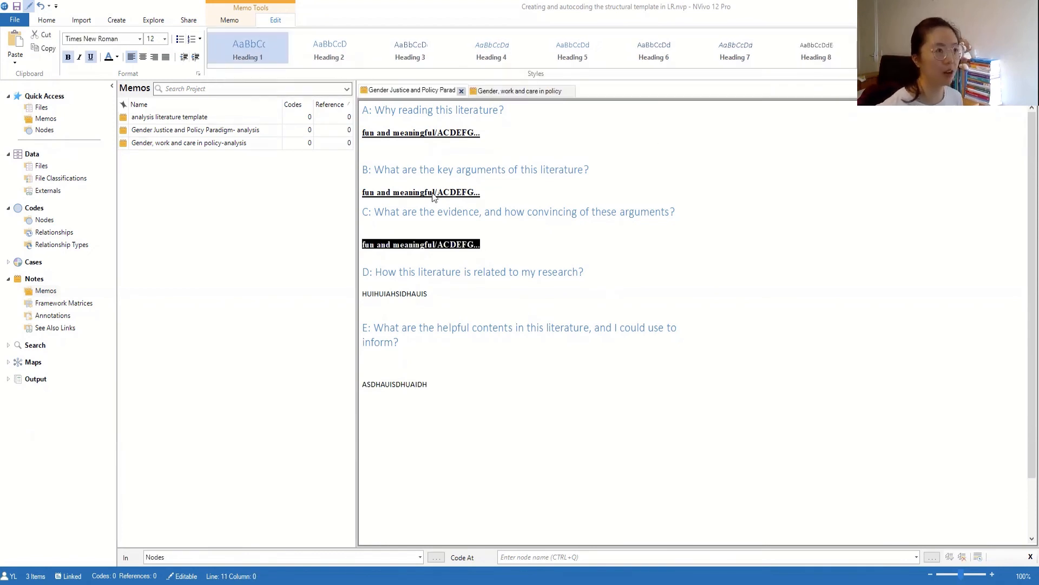
pyautogui.tripleClick(434, 198)
pyautogui.click(861, 64)
pyautogui.click(323, 86)
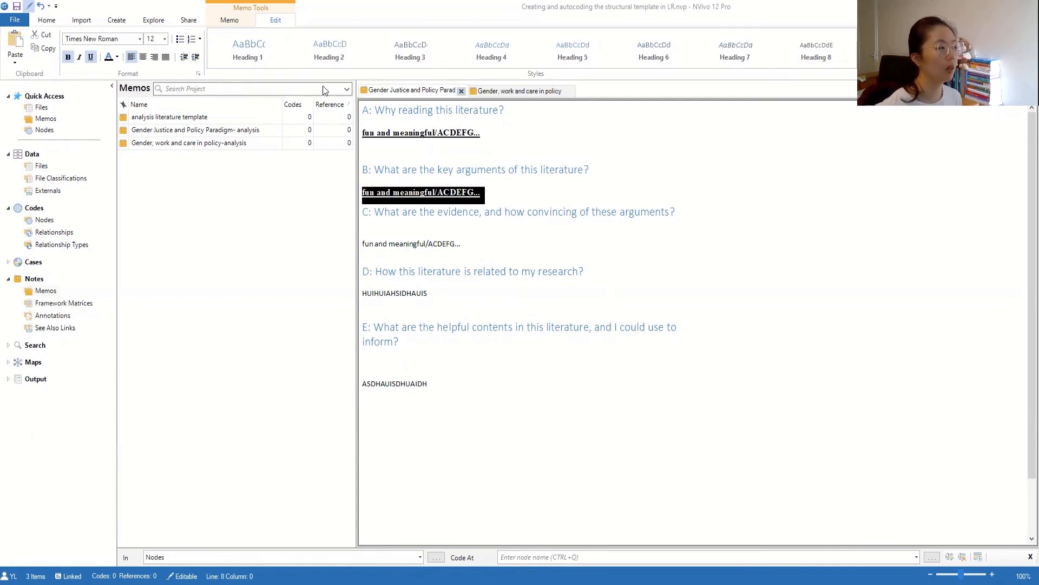
pyautogui.tripleClick(434, 133)
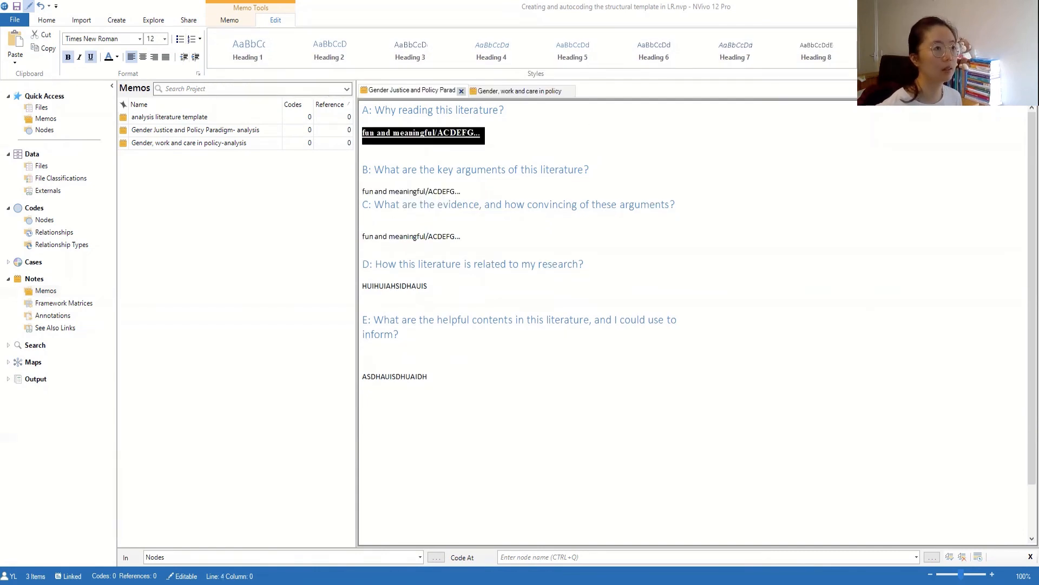
pyautogui.click(861, 64)
pyautogui.click(339, 86)
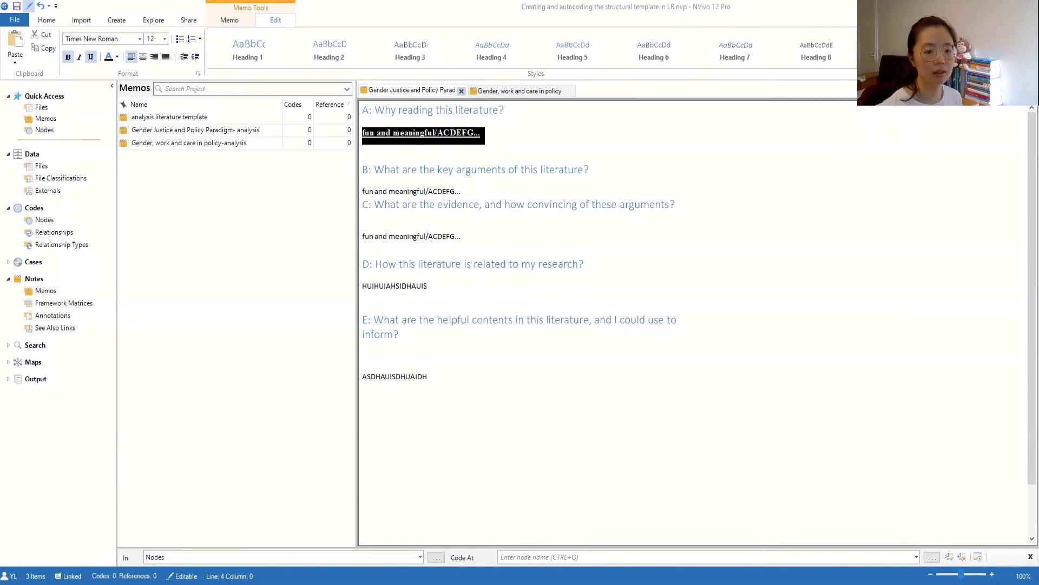
pyautogui.click(509, 315)
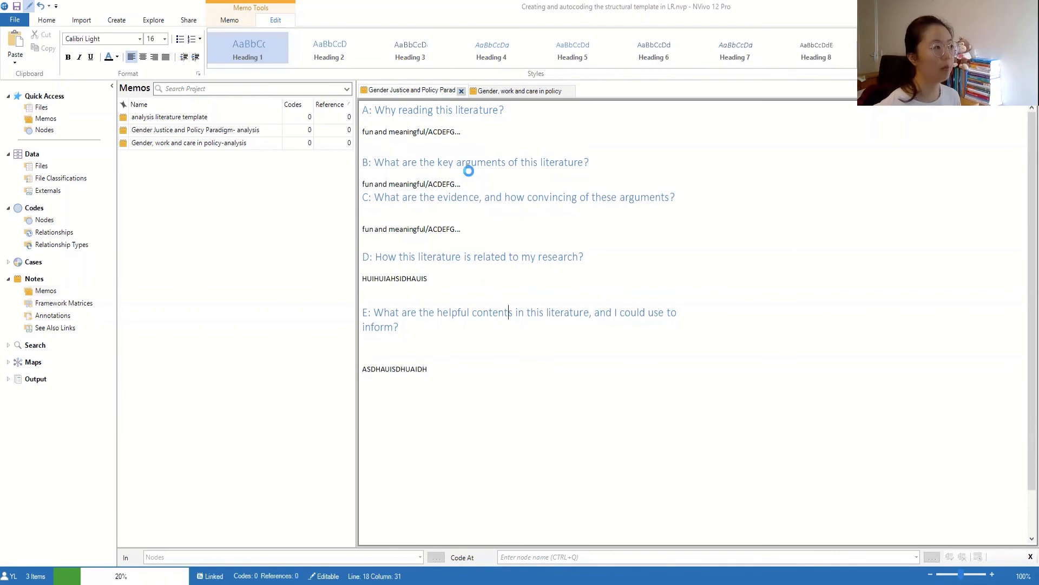
# - In the Gender, work and care memo, type placeholder answers under questions A through E
pyautogui.click(528, 93)
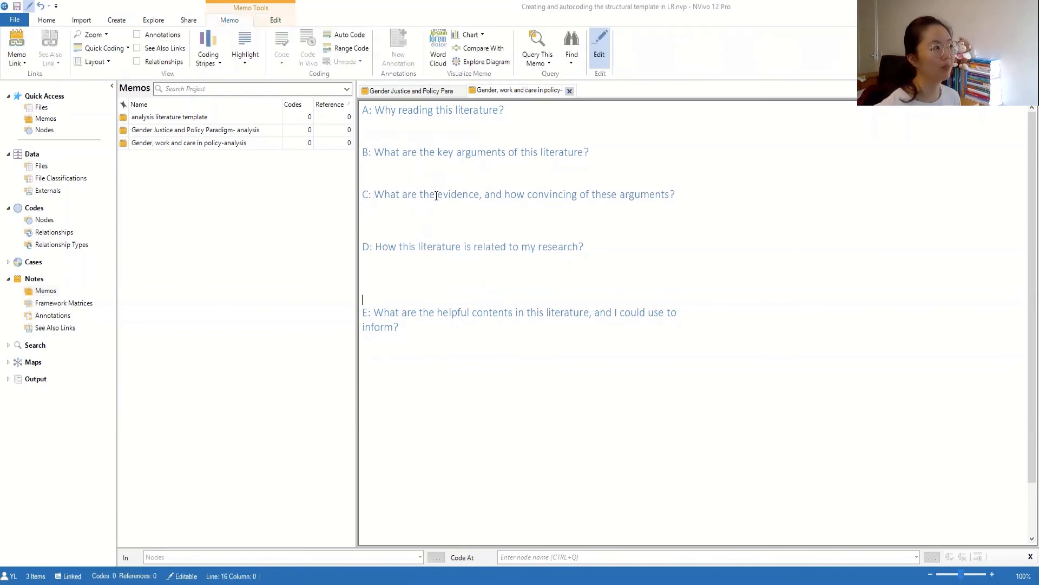
pyautogui.click(388, 129)
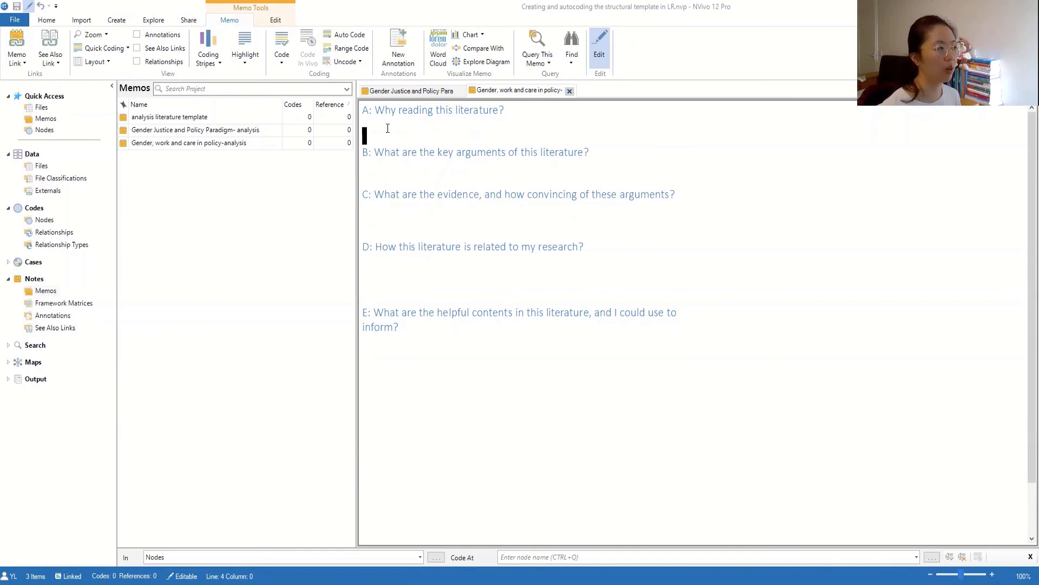
pyautogui.write('ACSDSHUI')
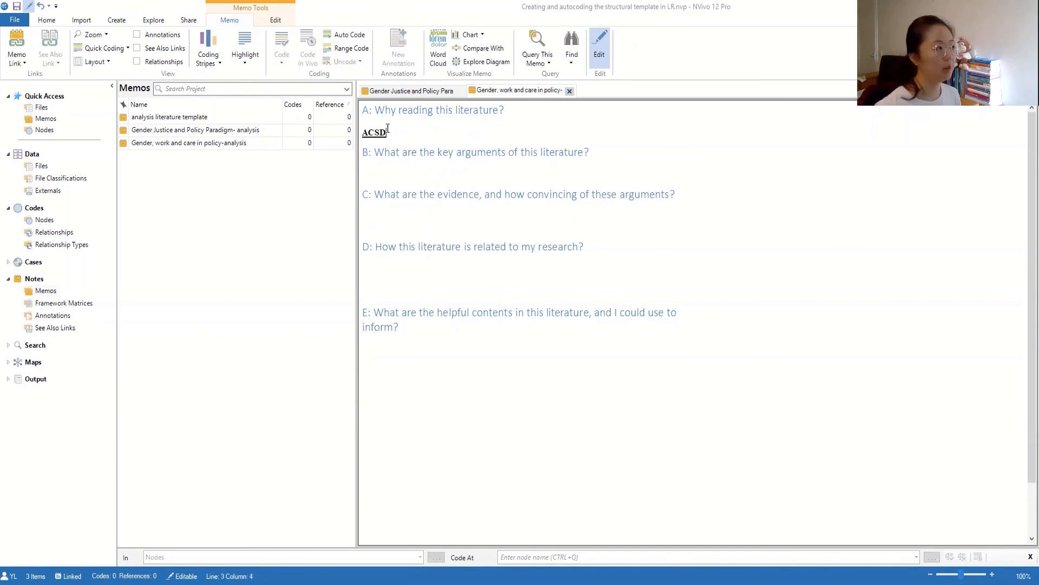
pyautogui.click(401, 165)
pyautogui.press('Down')
pyautogui.press('Down')
pyautogui.write('SDJSOIDJAI')
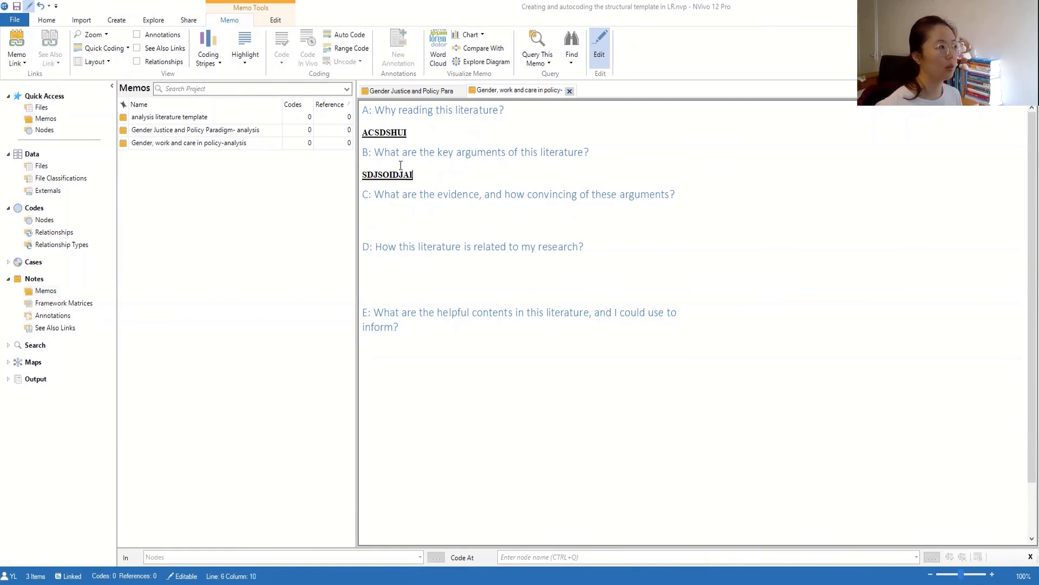
pyautogui.click(423, 214)
pyautogui.write('SDHUSIHSUIHDA')
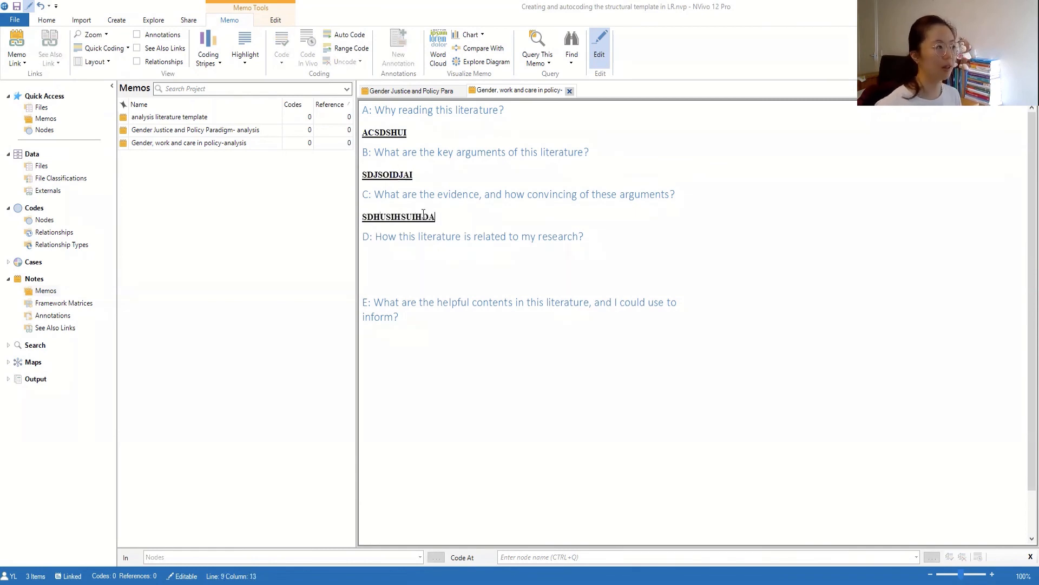
pyautogui.click(400, 275)
pyautogui.write('SDJAUISDHAUISHD')
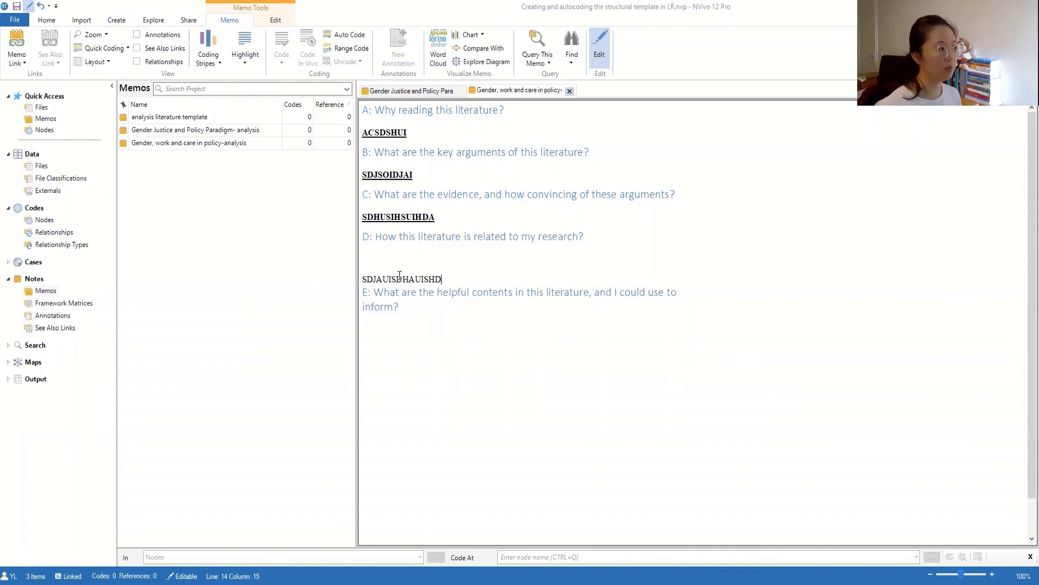
pyautogui.click(420, 355)
pyautogui.write('SHDUIAS')
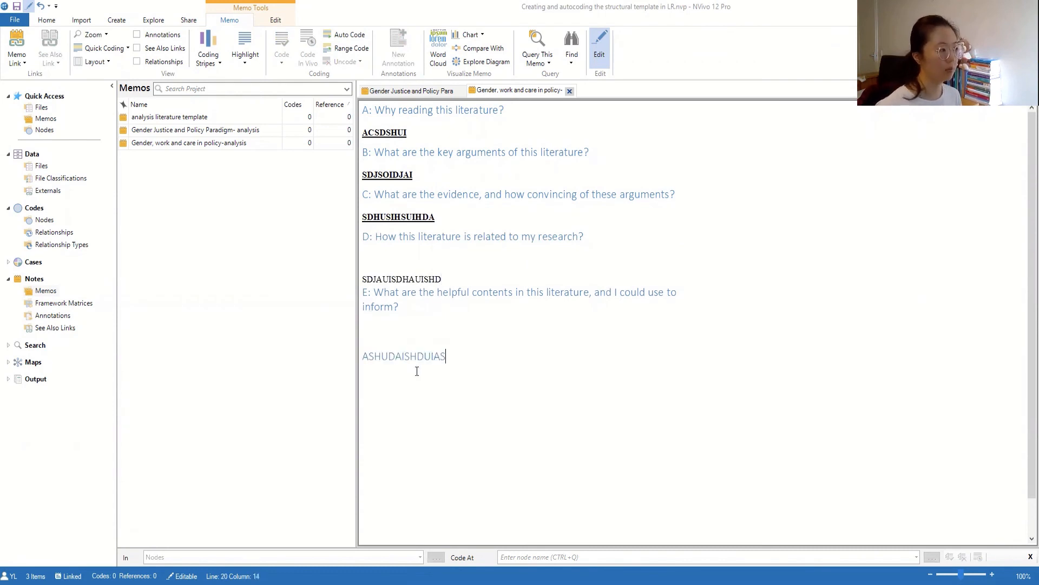
# - Select the answer under question E and apply the Normal style to it
pyautogui.hotkey('shift', 'Up')
pyautogui.hotkey('shift', 'Up')
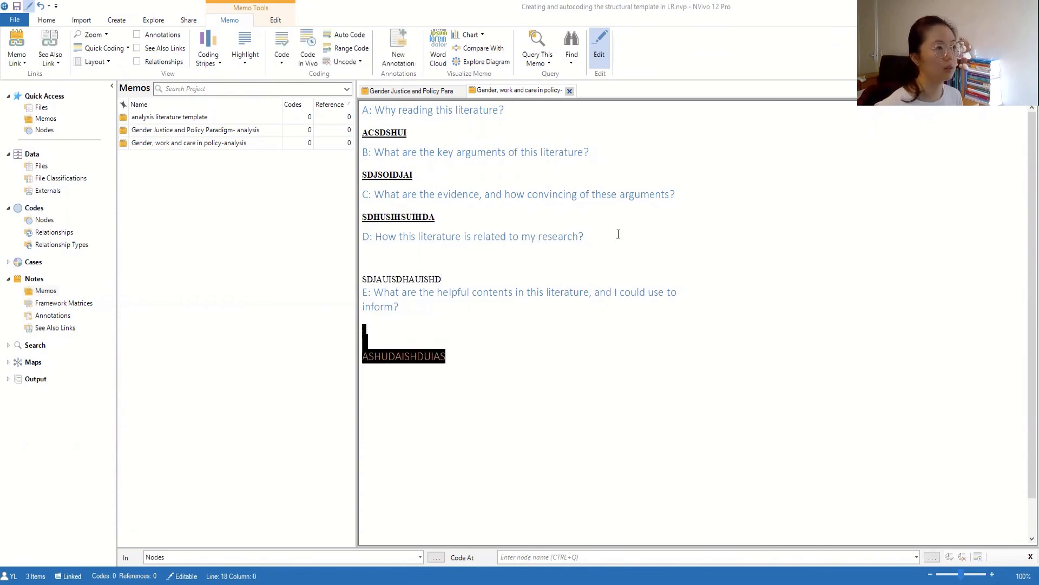
pyautogui.click(611, 60)
pyautogui.click(611, 60)
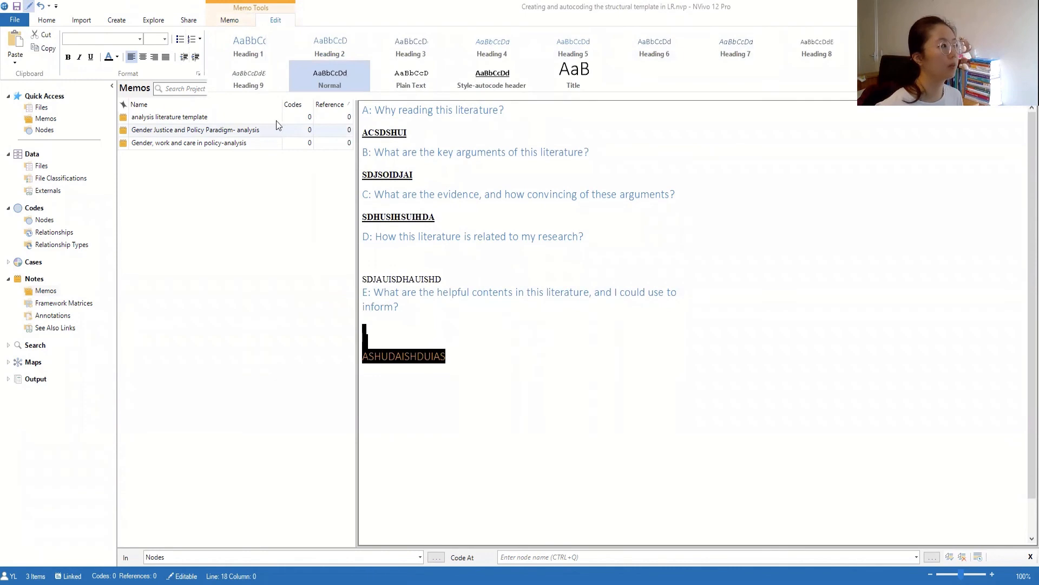
pyautogui.click(314, 81)
pyautogui.click(447, 331)
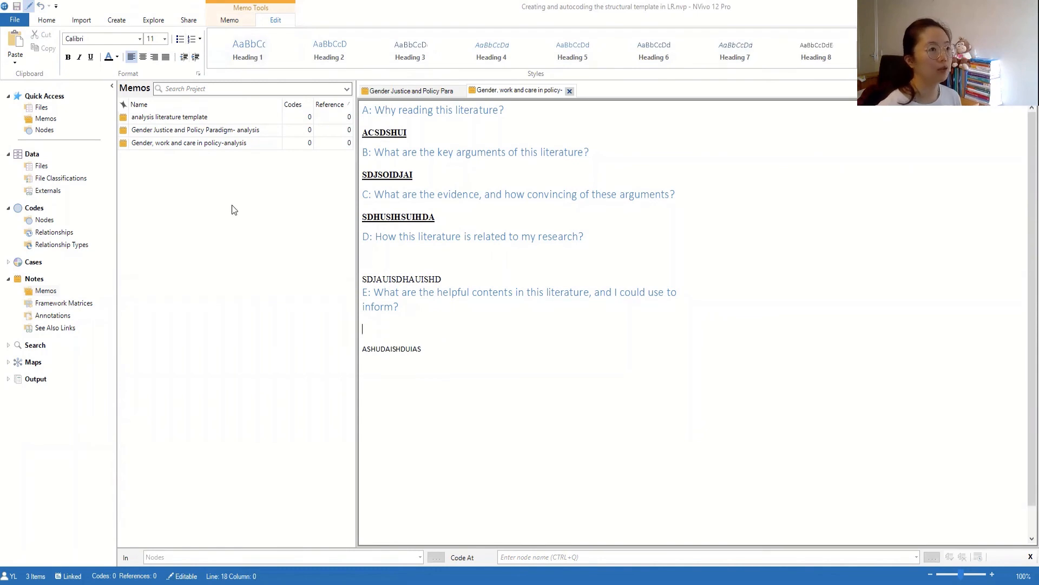
# - Select the Gender Justice and Gender, work and care analysis memos together in the Memos list
pyautogui.click(201, 131)
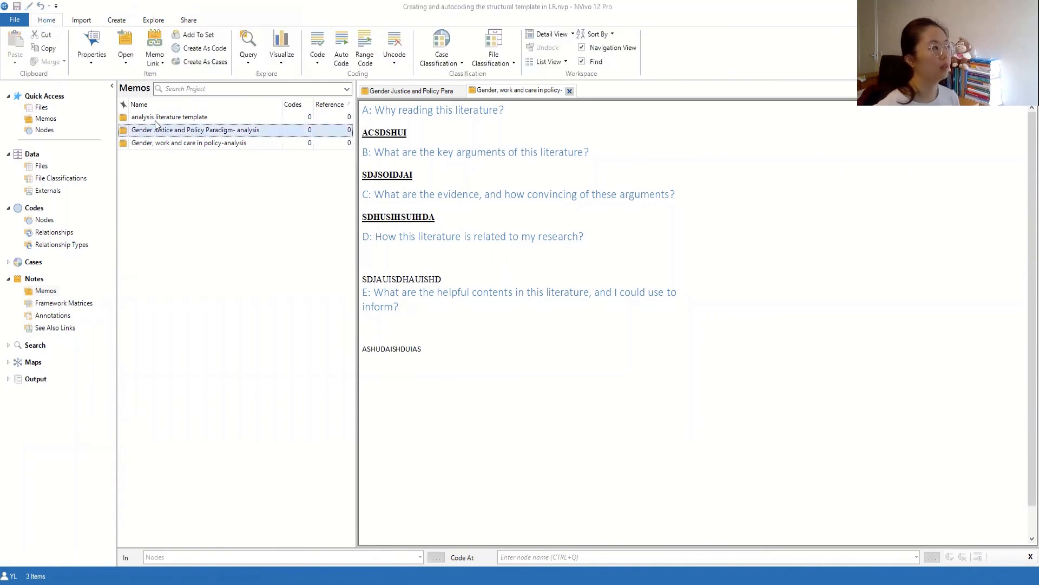
pyautogui.click(160, 118)
pyautogui.click(164, 131)
pyautogui.click(170, 143)
pyautogui.click(428, 317)
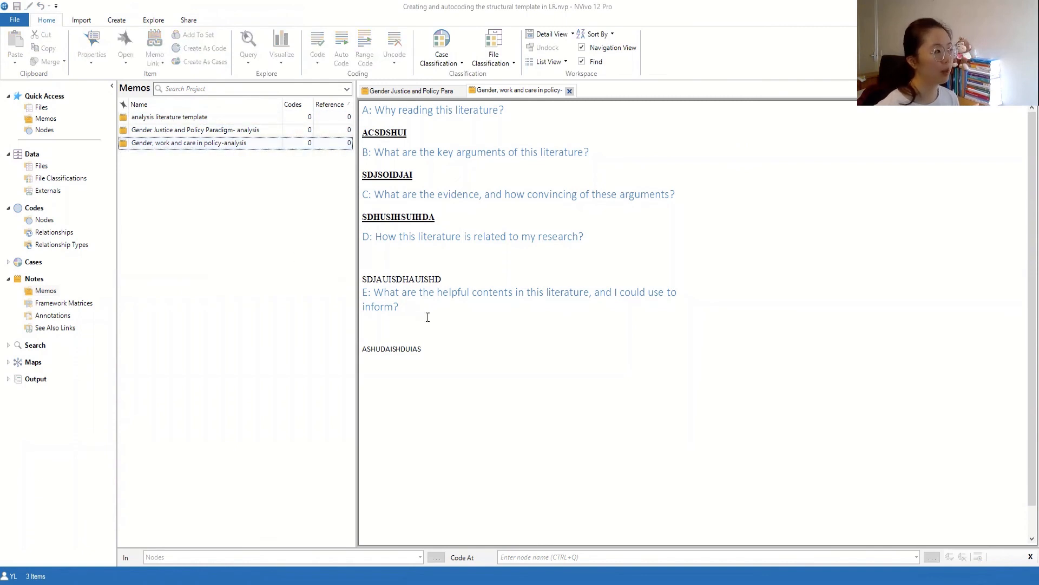
pyautogui.click(553, 372)
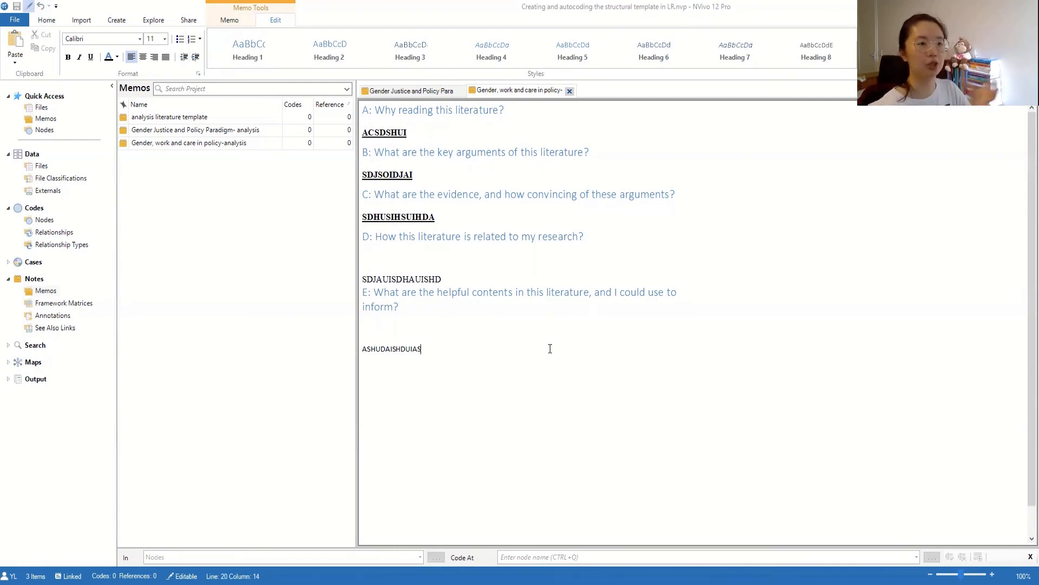
pyautogui.click(172, 133)
pyautogui.keyDown('shift'); pyautogui.click(179, 142); pyautogui.keyUp('shift')
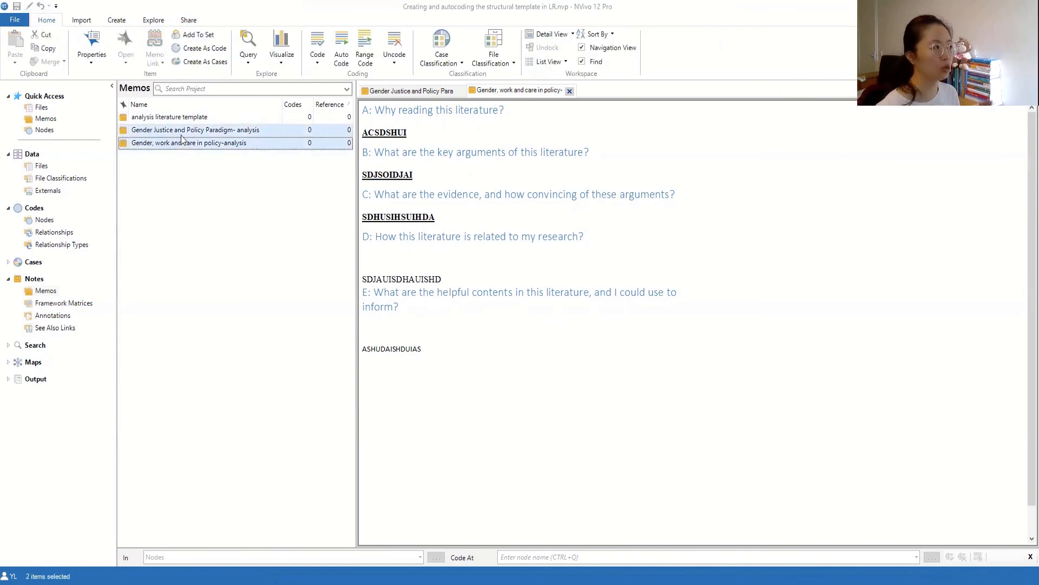
# - Run Auto Code on both selected memos and choose to code by paragraph styles
pyautogui.rightClick(182, 134)
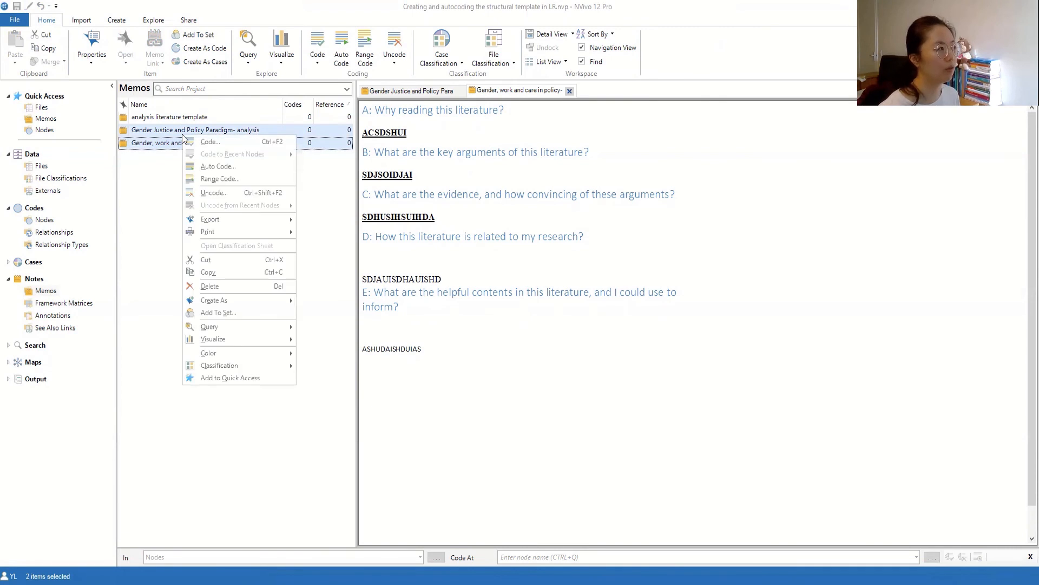
pyautogui.click(202, 167)
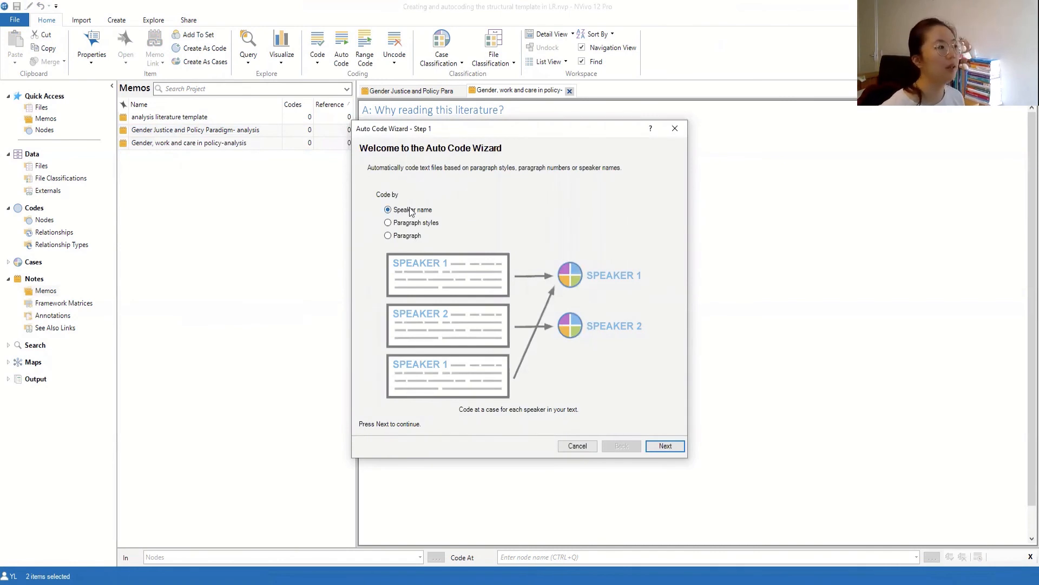
pyautogui.click(388, 223)
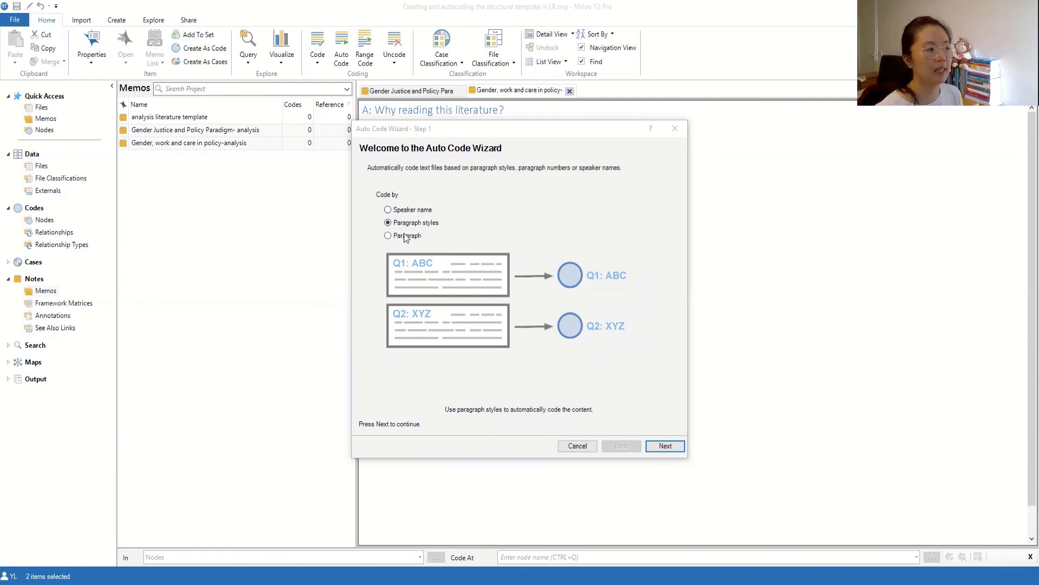
# - Add Heading 1 as the selected paragraph style in the Auto Code Wizard
pyautogui.click(658, 449)
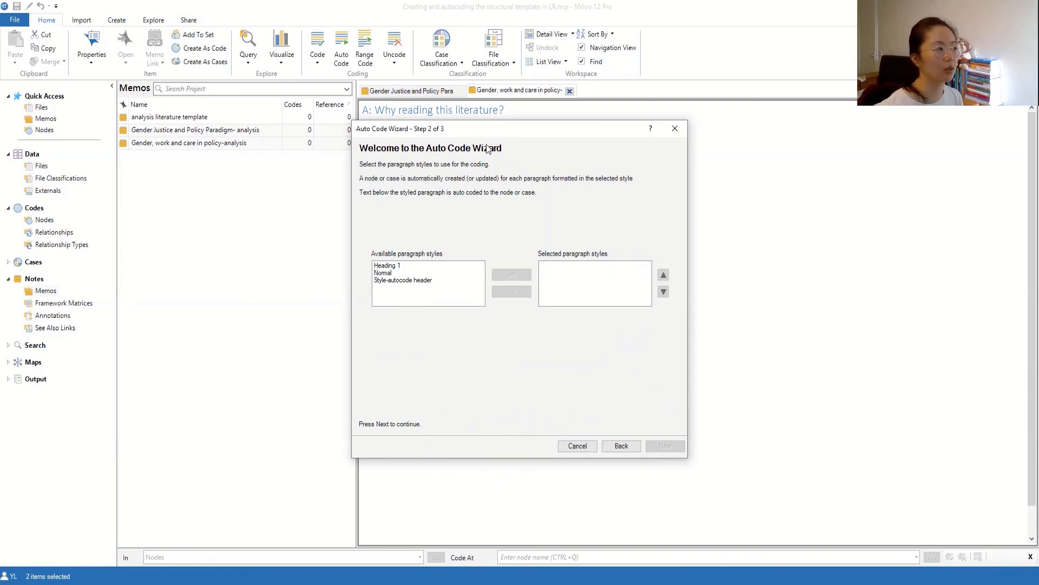
pyautogui.click(410, 267)
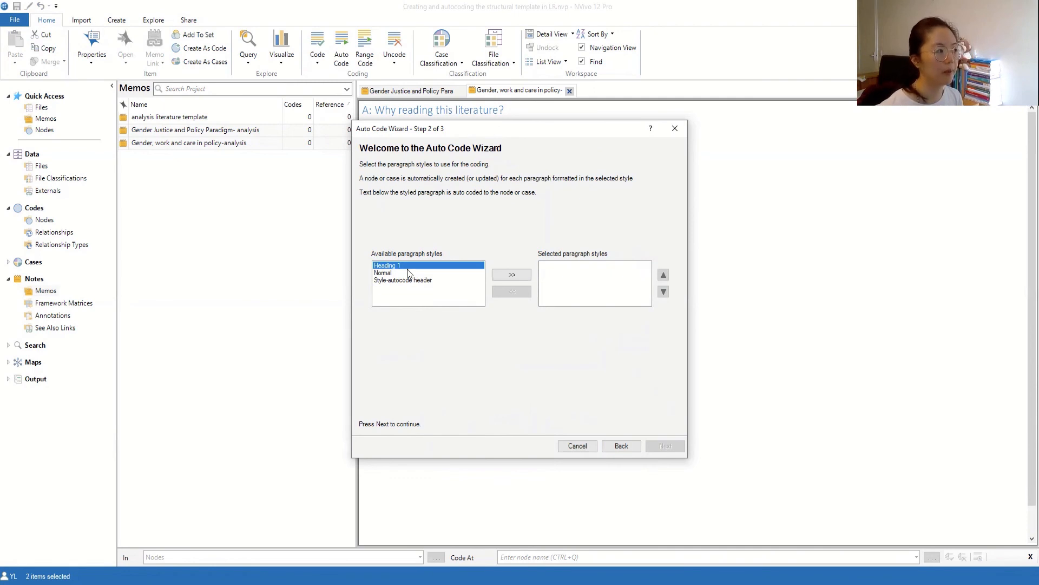
pyautogui.click(509, 275)
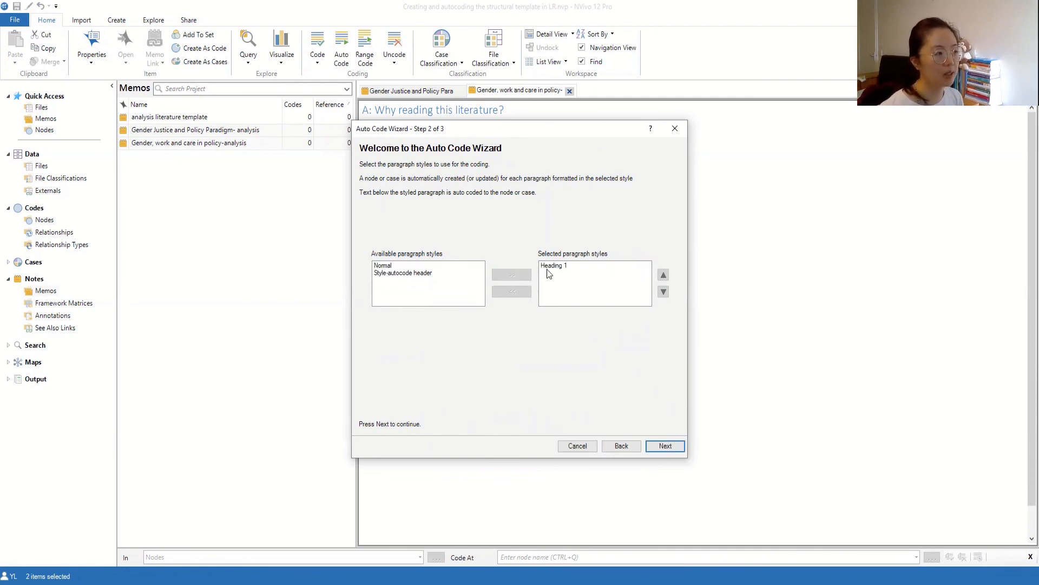
pyautogui.click(665, 446)
# - Auto code into a new Nodes folder named LITERATURE ANALYSIS, correcting the invalid slashed name
pyautogui.click(498, 183)
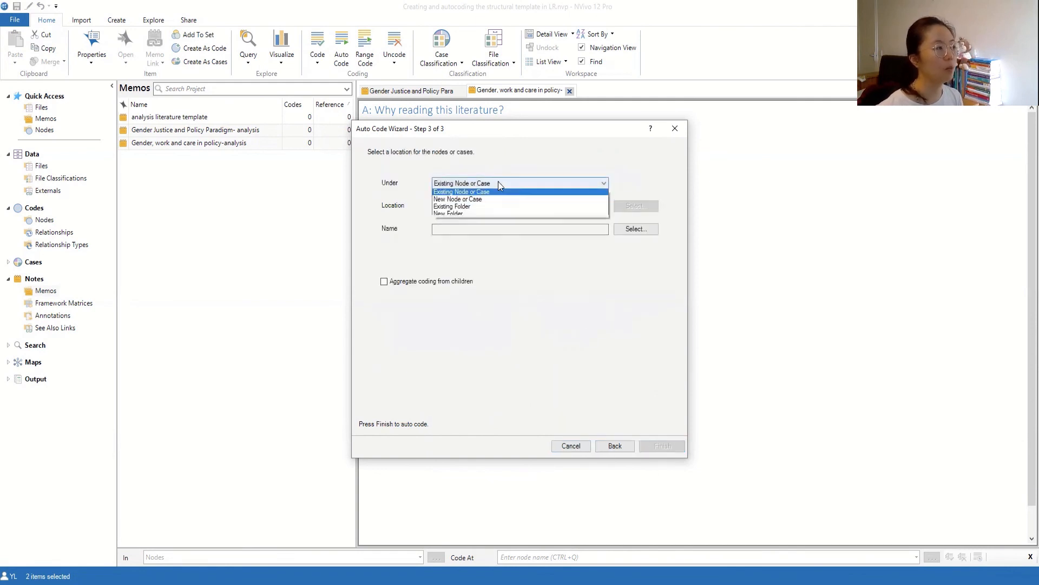
pyautogui.click(498, 216)
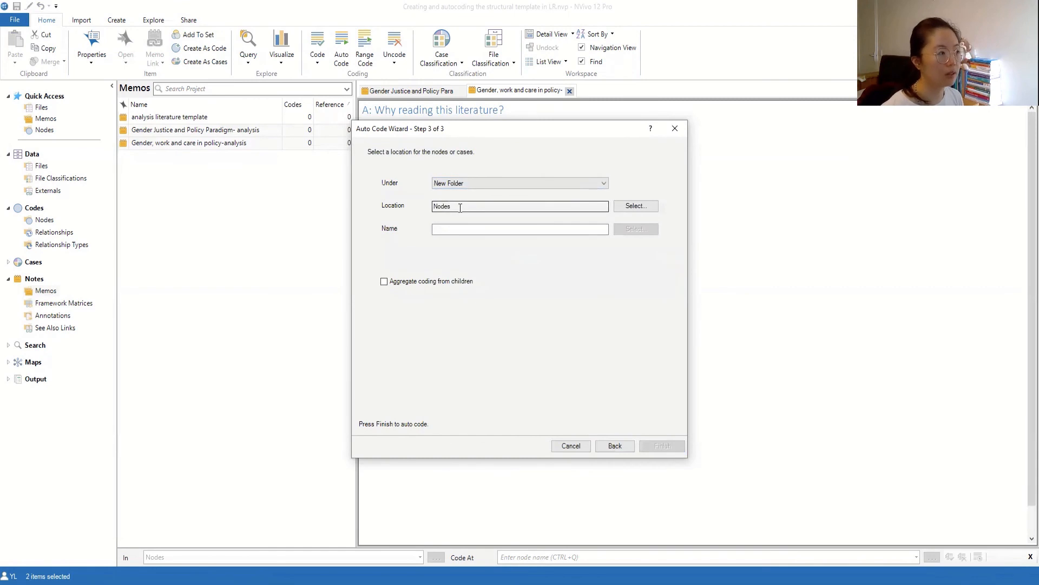
pyautogui.click(466, 229)
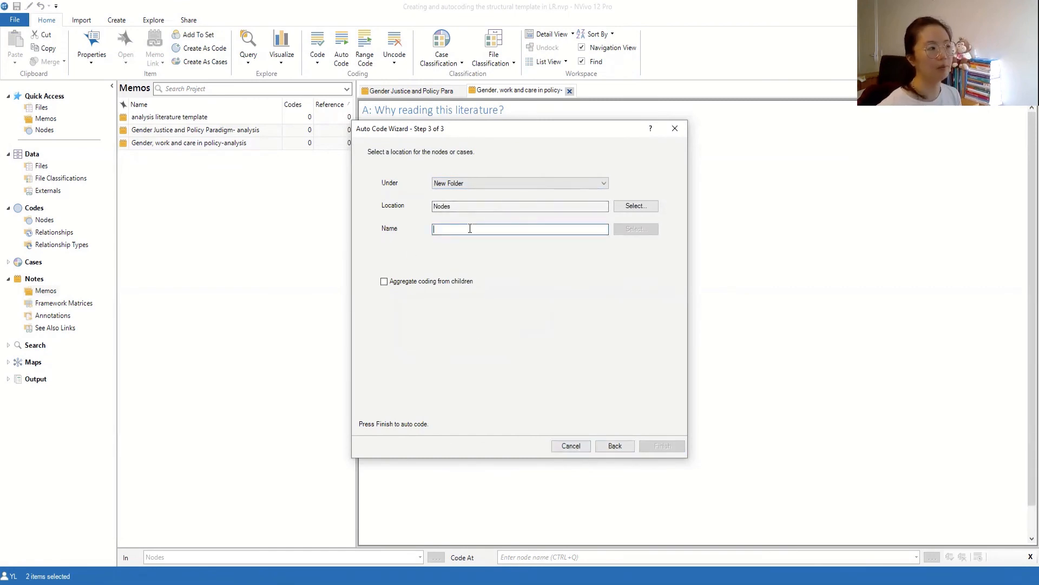
pyautogui.write('LI')
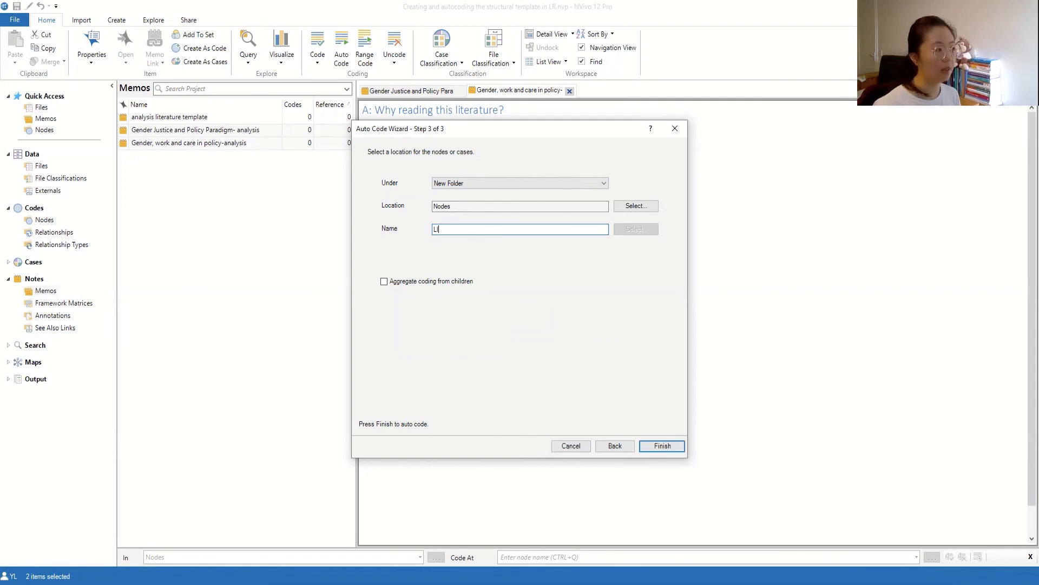
pyautogui.write('TERATURE NOTES/ANALYSIS')
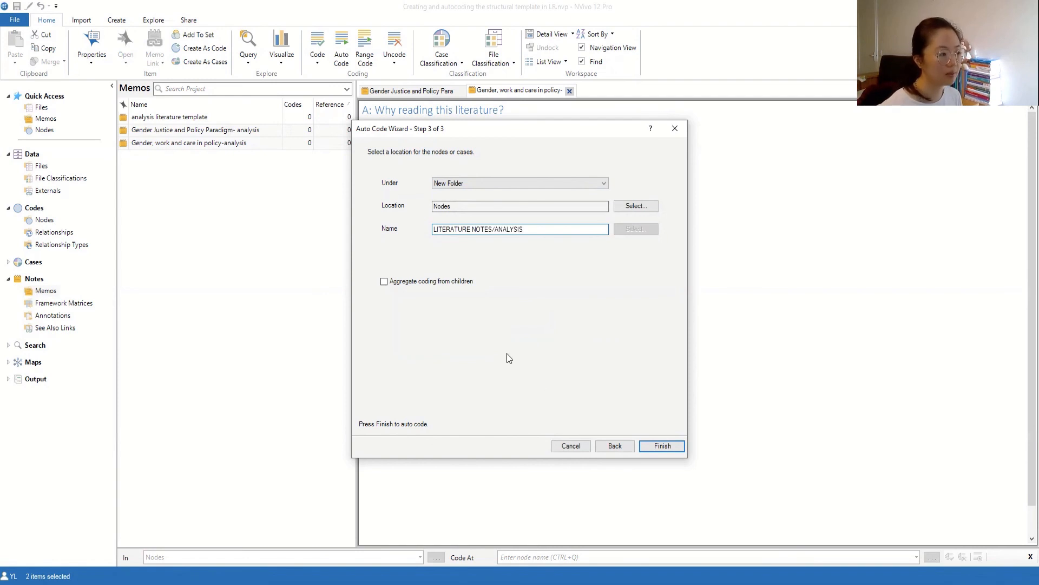
pyautogui.click(662, 445)
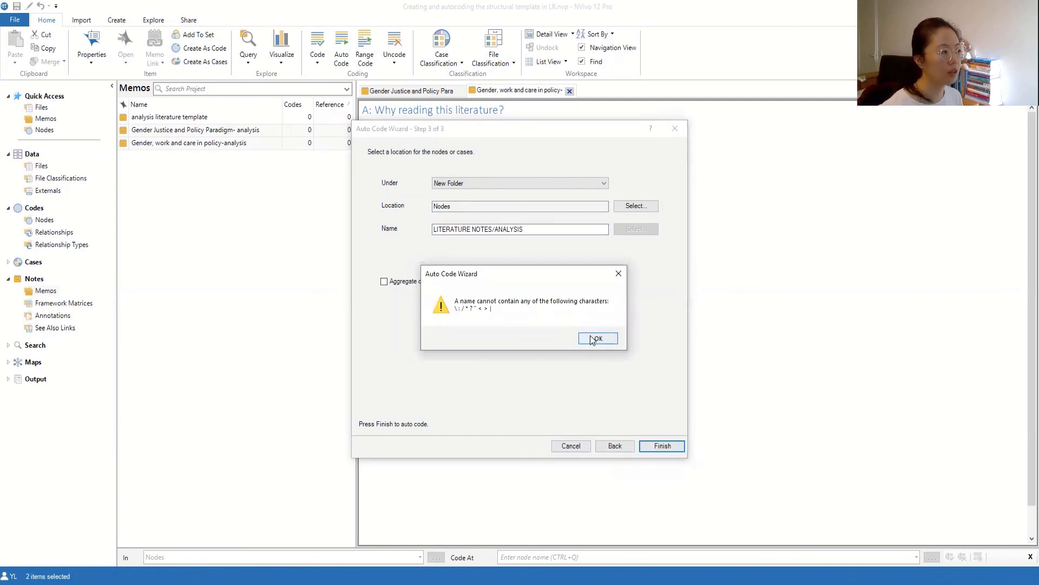
pyautogui.click(618, 273)
pyautogui.click(497, 228)
pyautogui.press('BackSpace')
pyautogui.press('BackSpace')
pyautogui.press('BackSpace')
pyautogui.press('BackSpace')
pyautogui.press('BackSpace')
pyautogui.press('BackSpace')
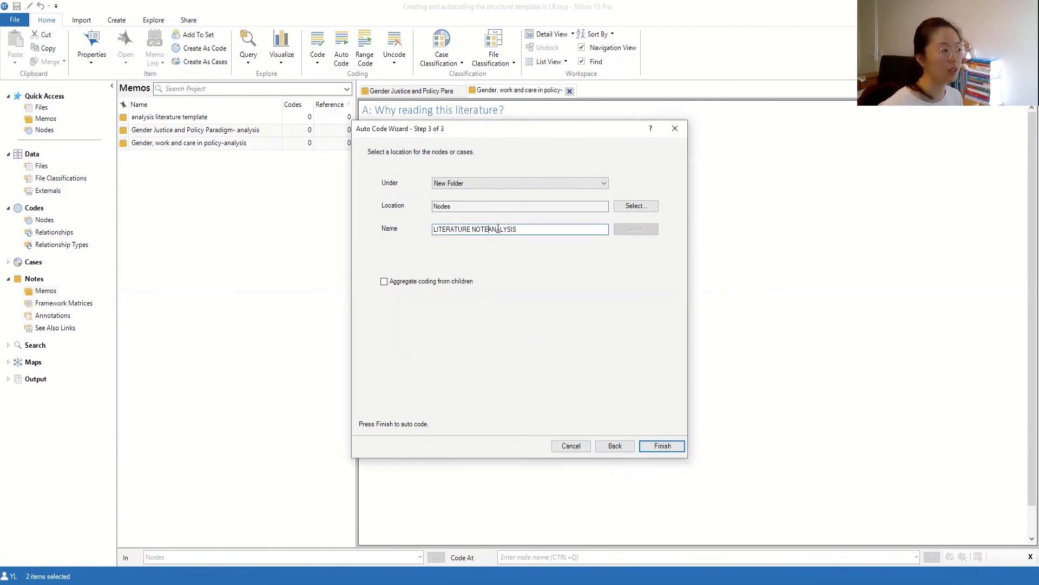
pyautogui.click(675, 445)
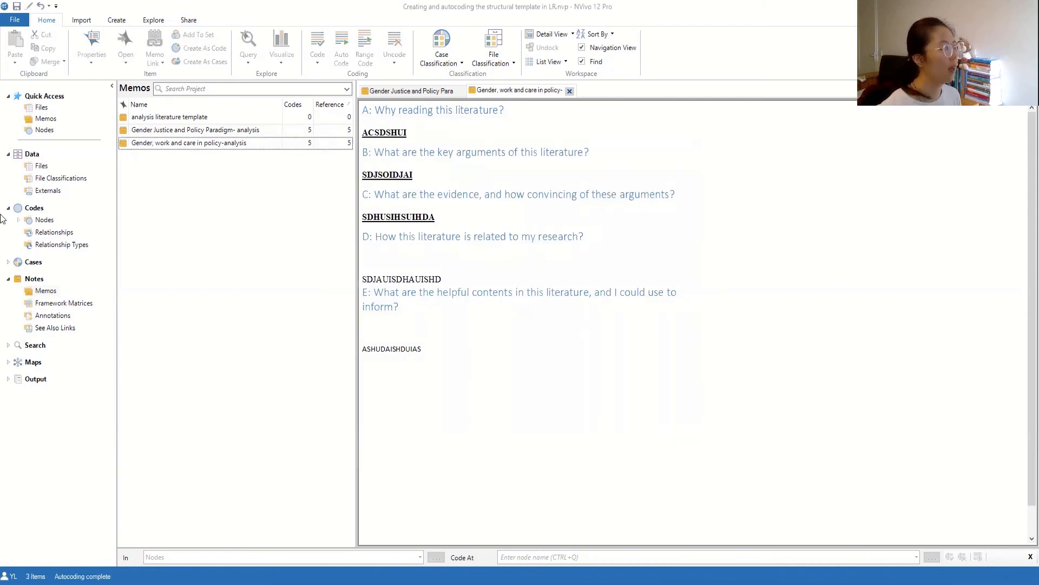
# - Expand Codes > Nodes and open the LITERATURE ANALYSIS folder to list nodes A–E
pyautogui.click(39, 213)
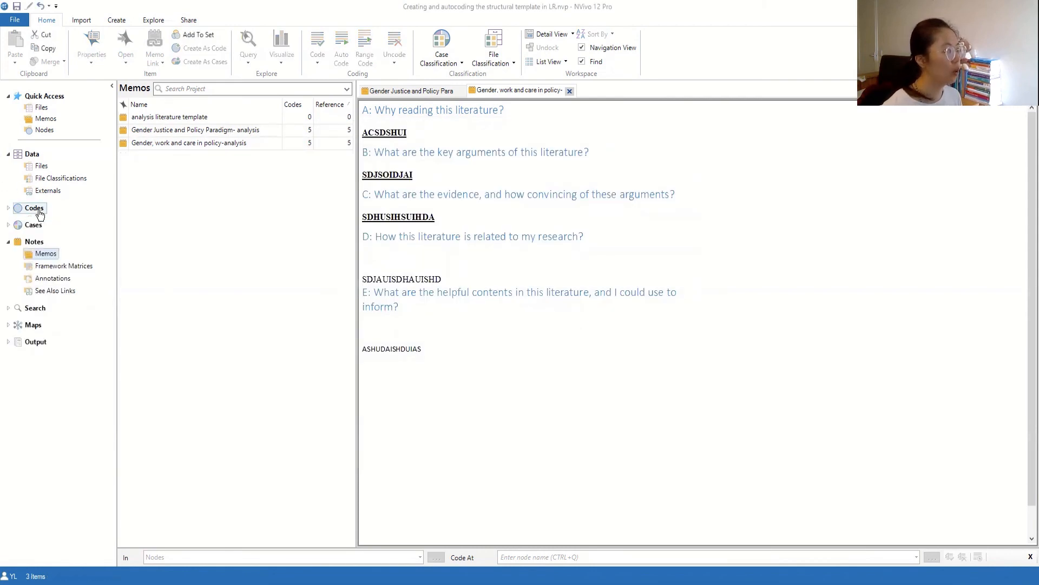
pyautogui.click(39, 214)
pyautogui.click(44, 220)
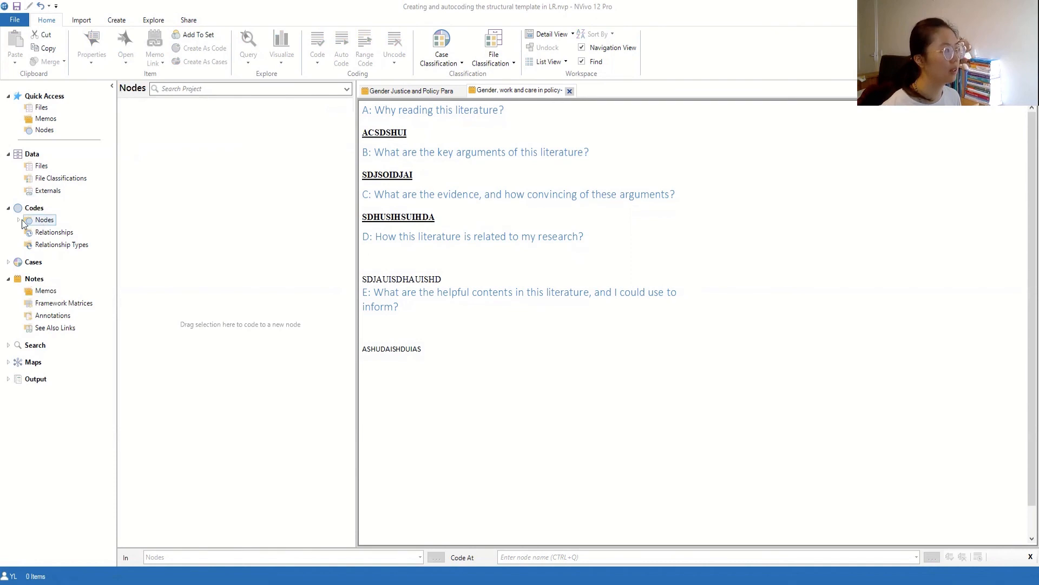
pyautogui.click(20, 220)
pyautogui.click(59, 232)
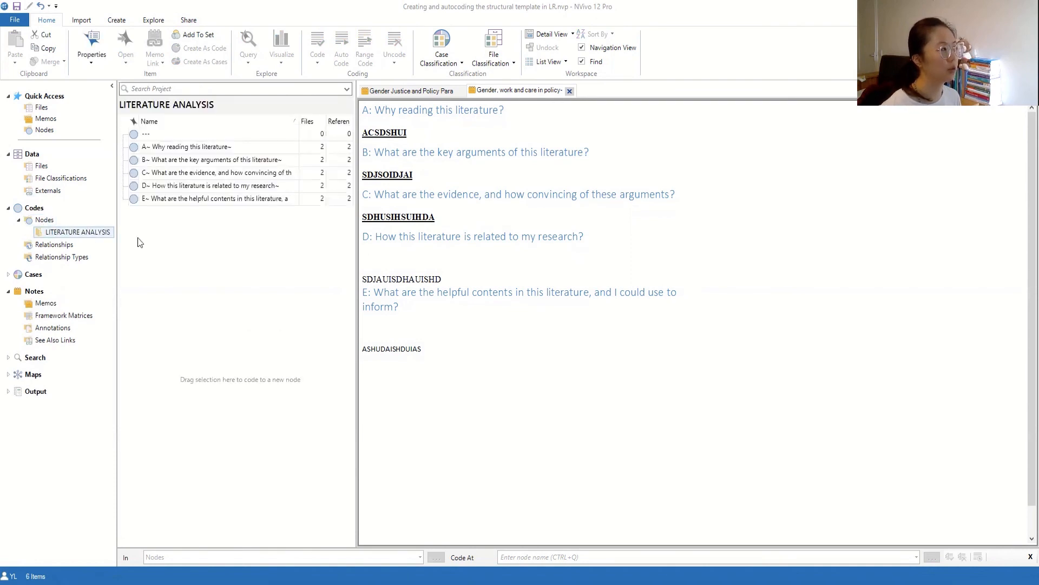
# - Start deleting the --- node, then cancel so it stays
pyautogui.click(211, 134)
pyautogui.rightClick(207, 137)
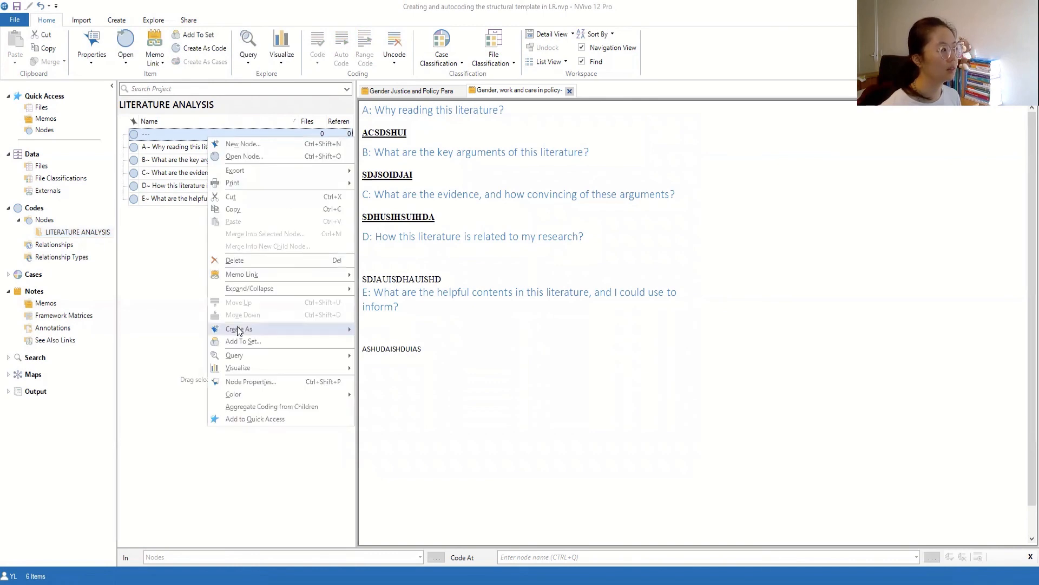
pyautogui.click(234, 259)
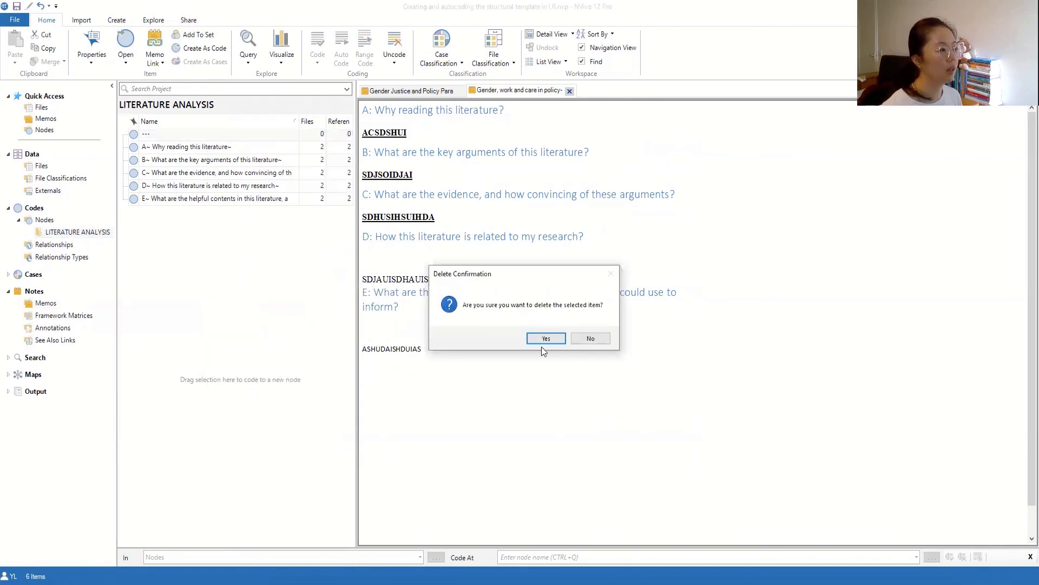
pyautogui.click(585, 339)
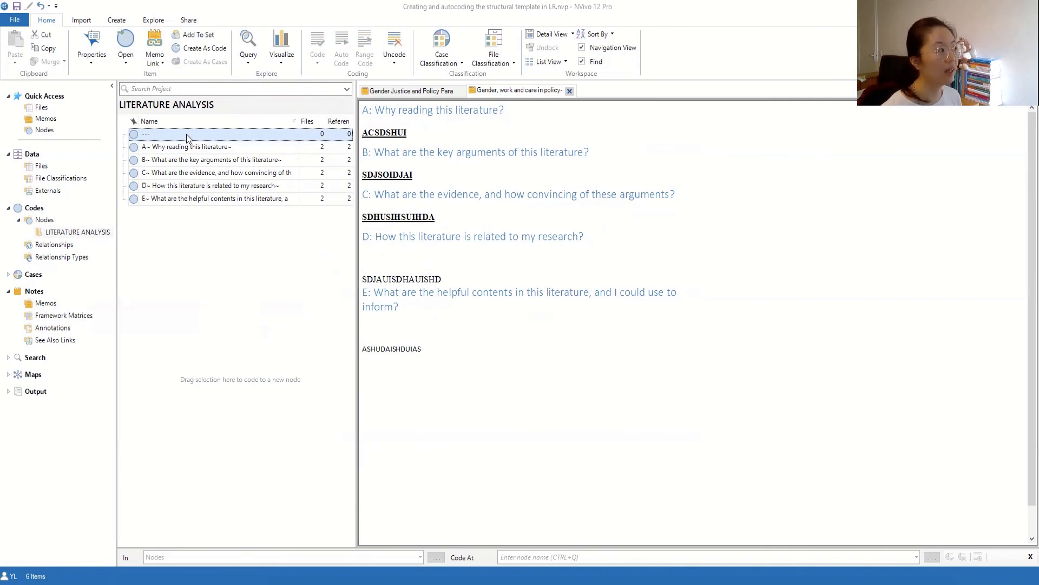
# - Enter rename mode on the --- node and leave its name unchanged
pyautogui.click(186, 135)
pyautogui.click(186, 134)
pyautogui.click(244, 292)
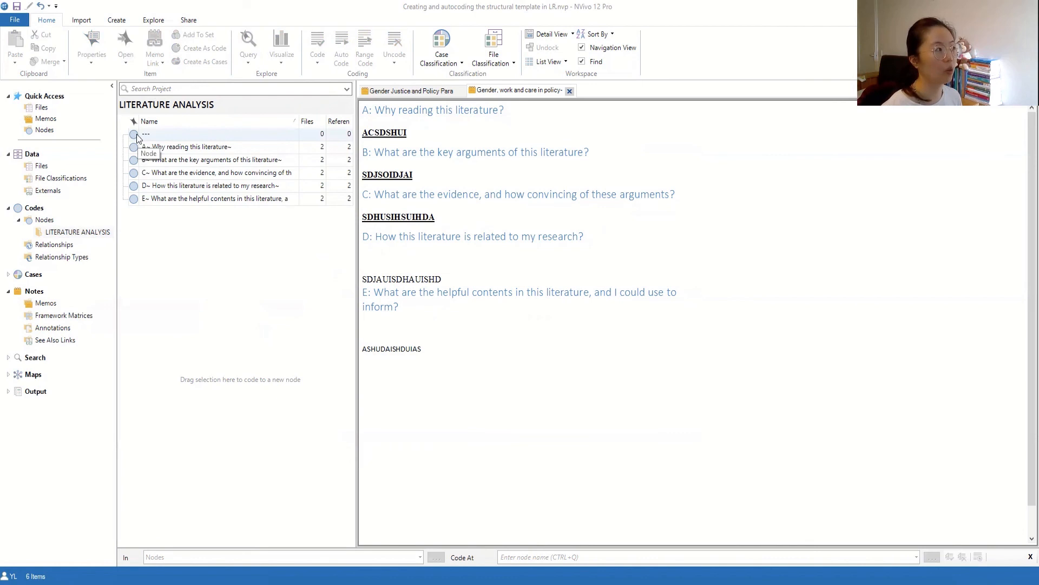
# - Open node A~ Why reading this literature~ and review its coded answers from both memos
pyautogui.click(186, 152)
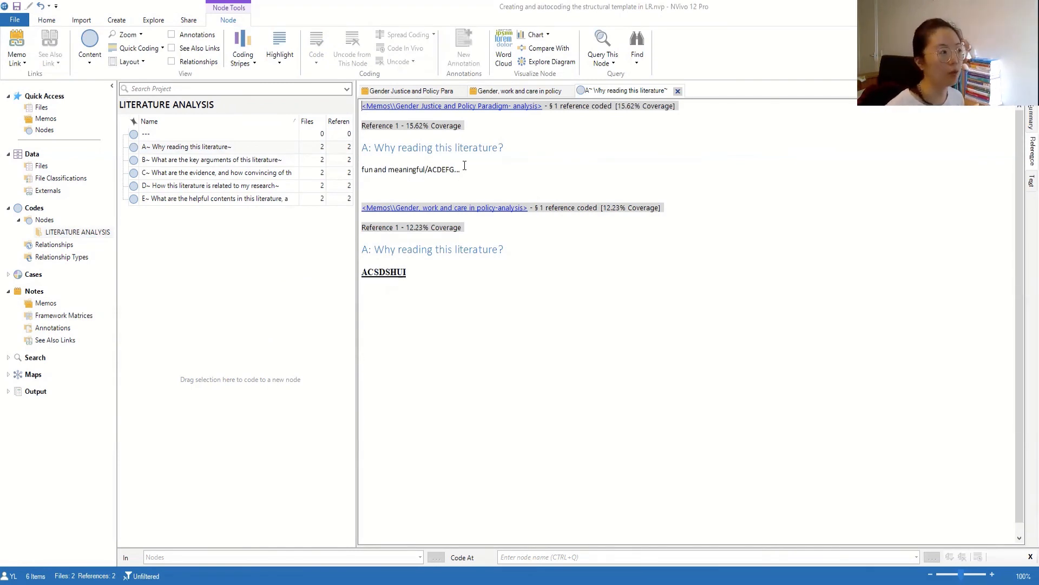
pyautogui.moveTo(461, 170); pyautogui.dragTo(373, 170)
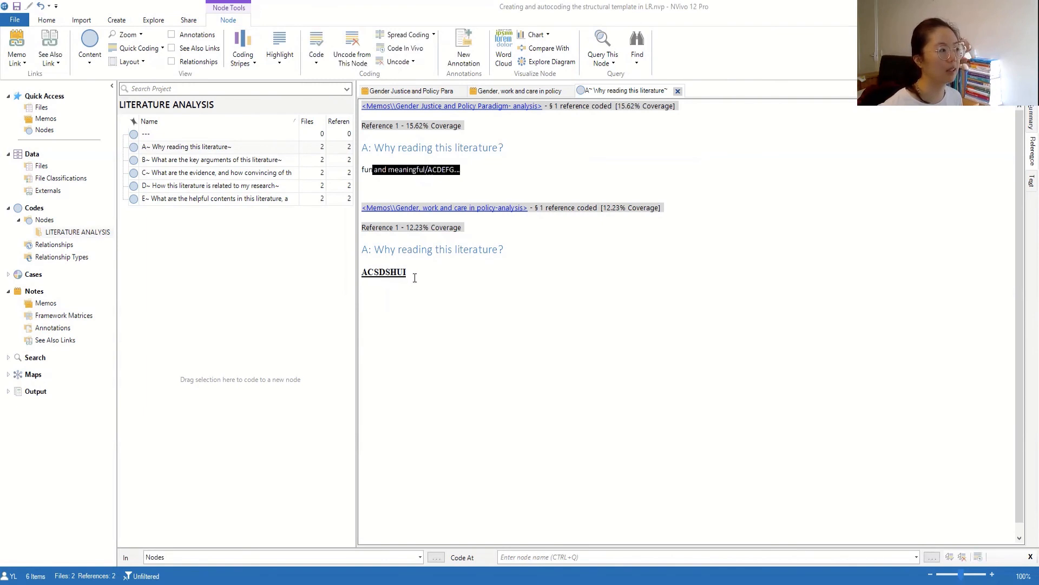
pyautogui.moveTo(414, 275); pyautogui.dragTo(360, 273)
pyautogui.click(436, 290)
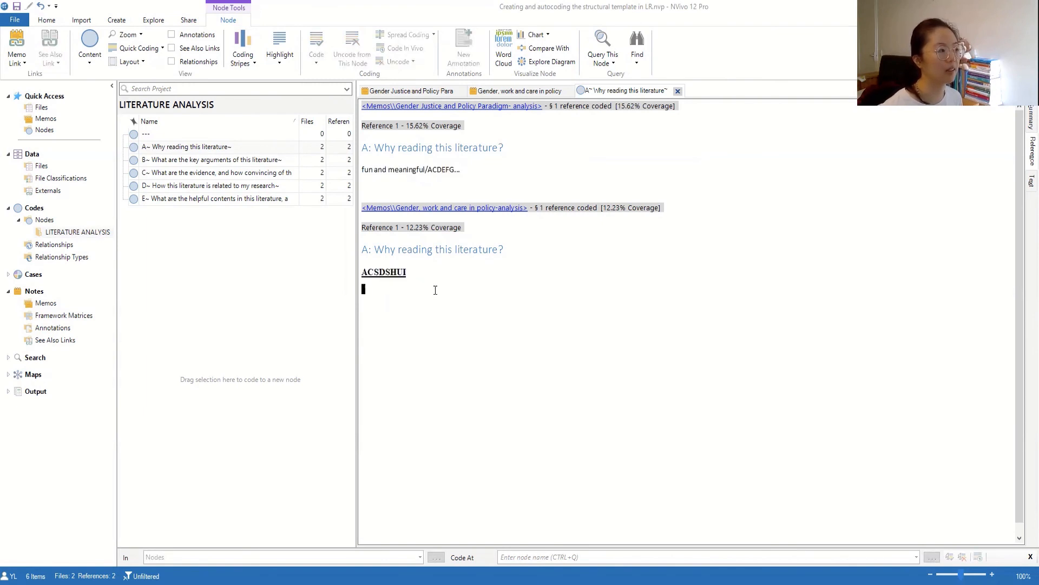
pyautogui.click(158, 161)
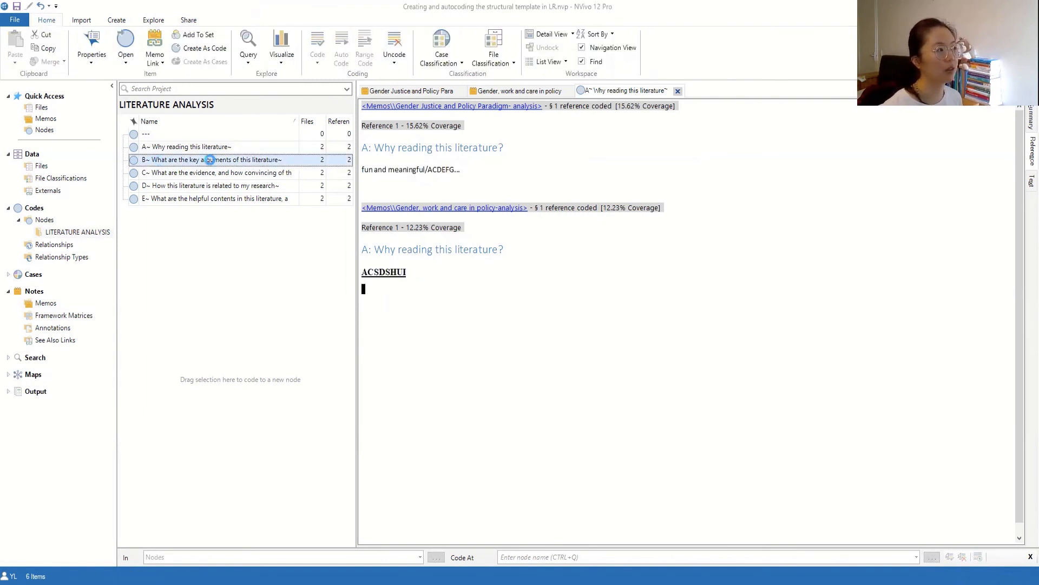
# - Open node B, highlight each memo's coded answer including 'SDJSOIDJAI', then select node E
pyautogui.doubleClick(209, 160)
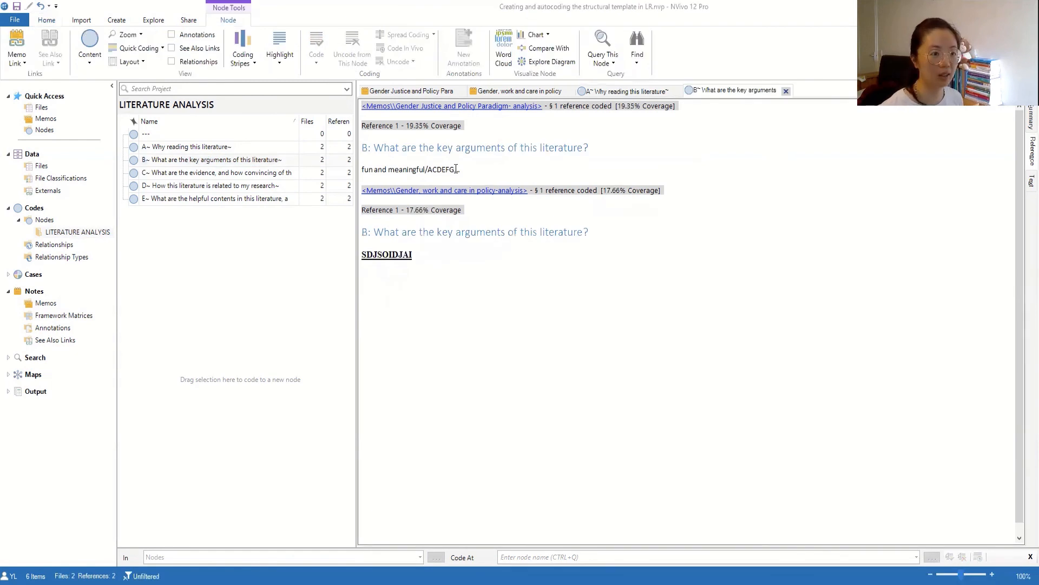
pyautogui.moveTo(472, 169); pyautogui.dragTo(350, 172)
pyautogui.moveTo(412, 255); pyautogui.dragTo(366, 269)
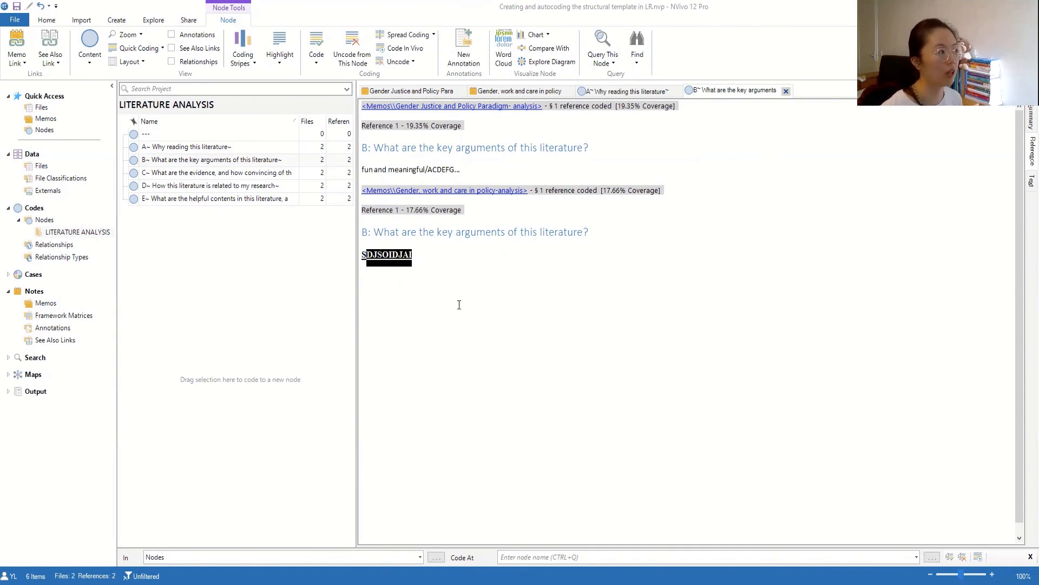
pyautogui.click(266, 275)
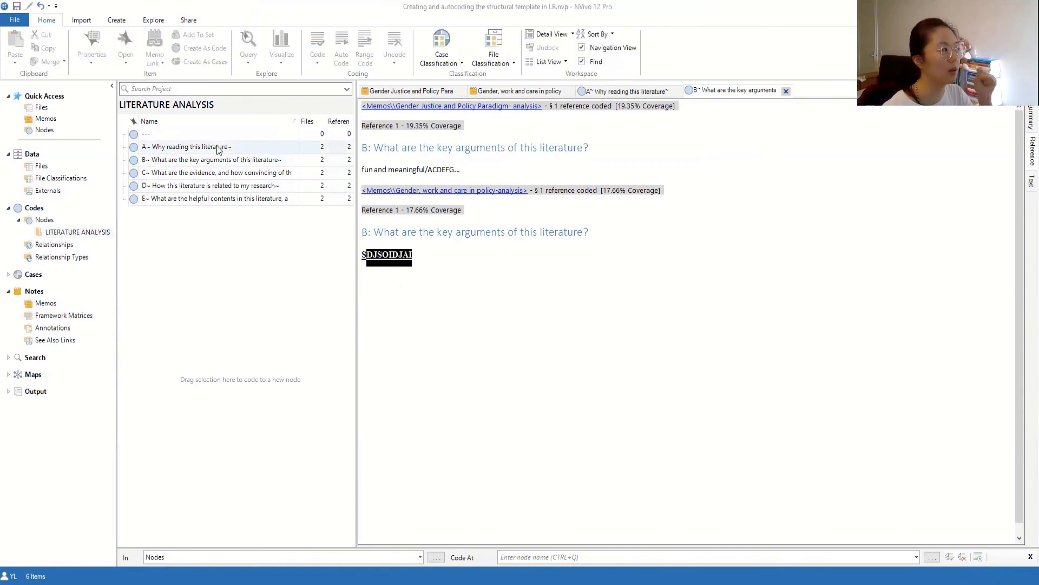
pyautogui.click(209, 198)
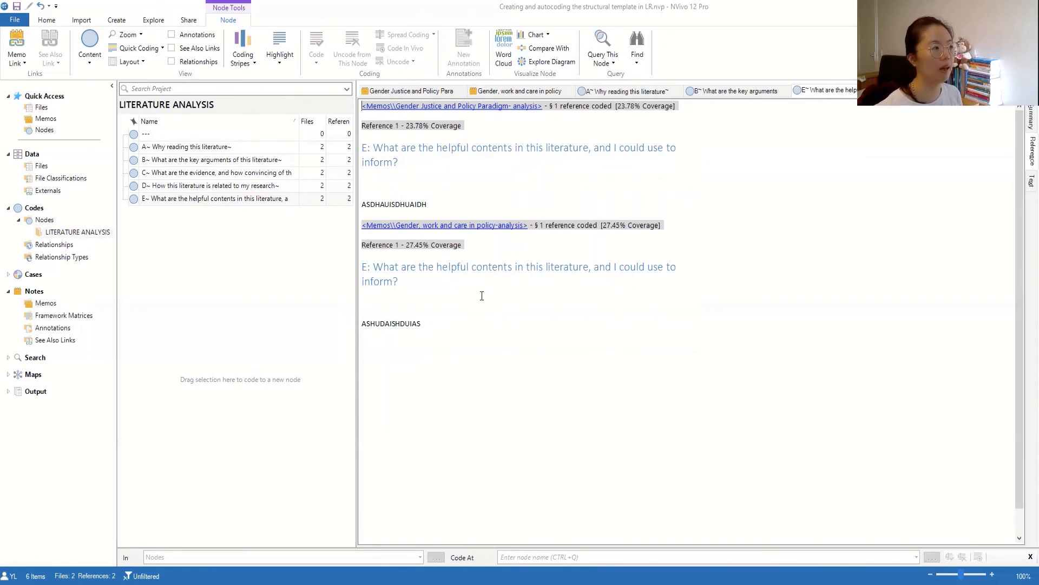
# - Highlight the 'ASDHAUISDHUAIDH' answer, then open node D showing answers at 17.48% and 20.11% coverage
pyautogui.doubleClick(410, 204)
pyautogui.click(417, 336)
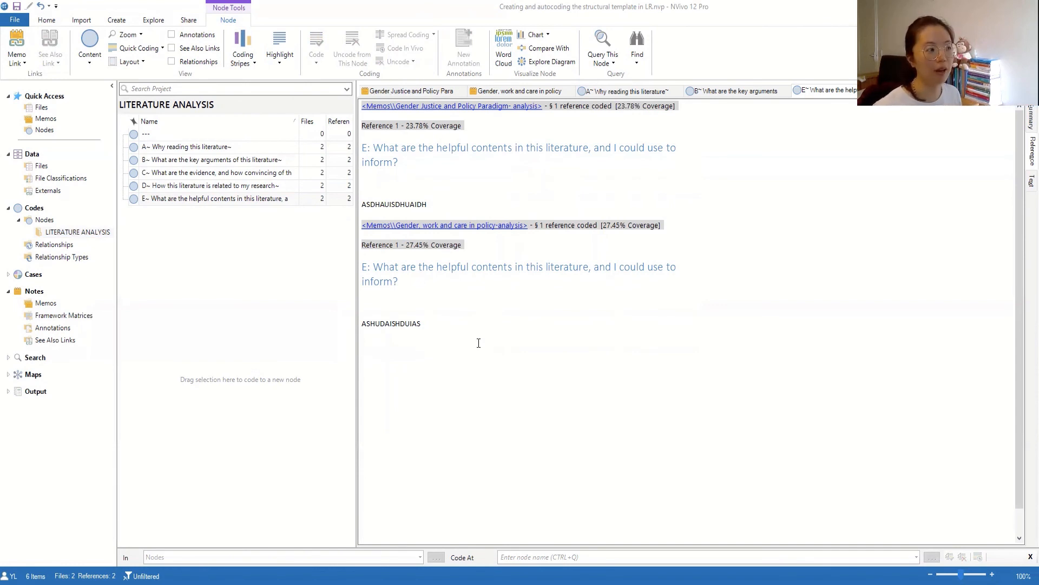
pyautogui.click(171, 174)
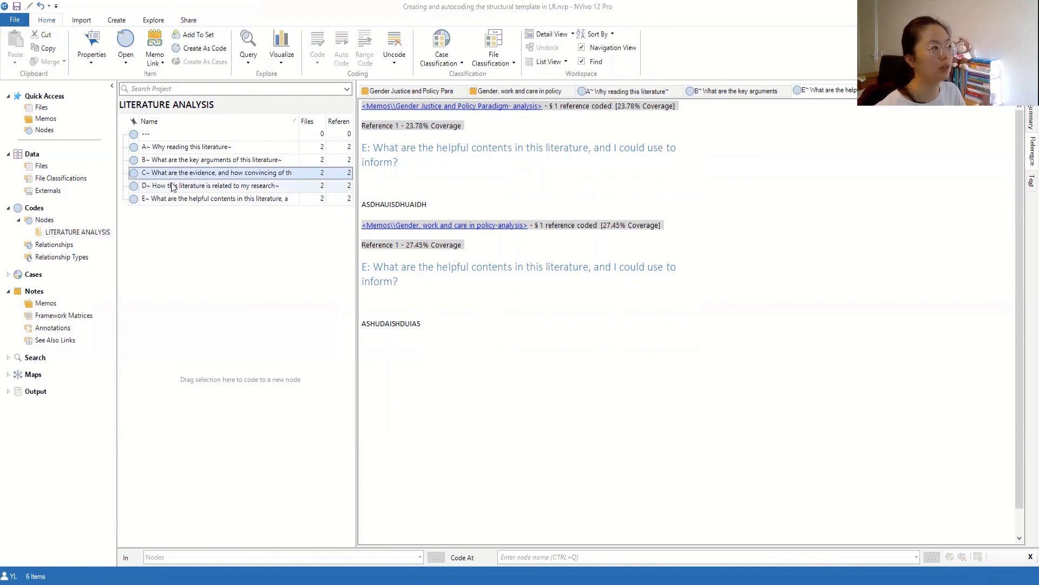
pyautogui.click(172, 185)
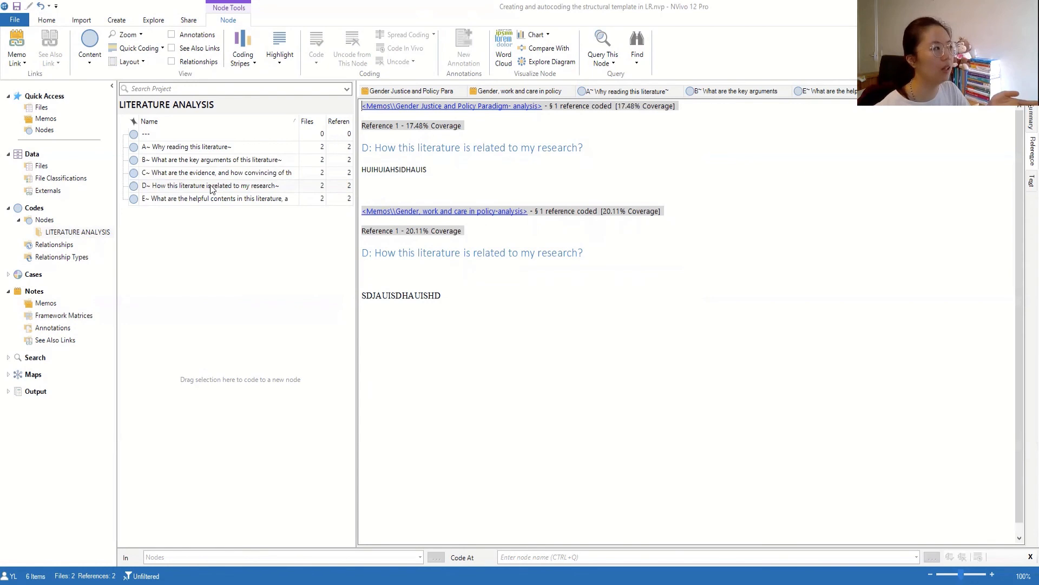
pyautogui.click(510, 320)
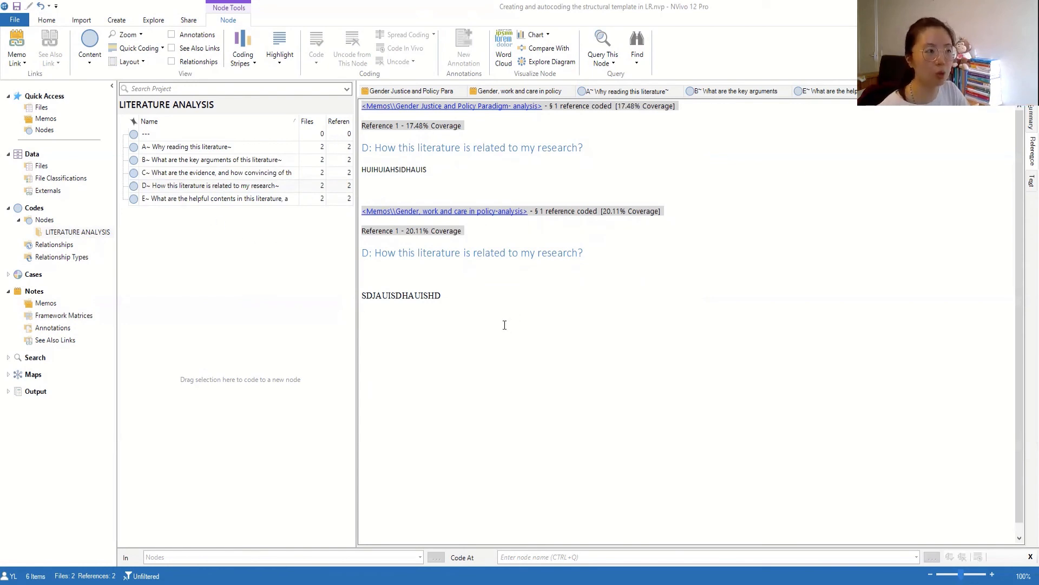